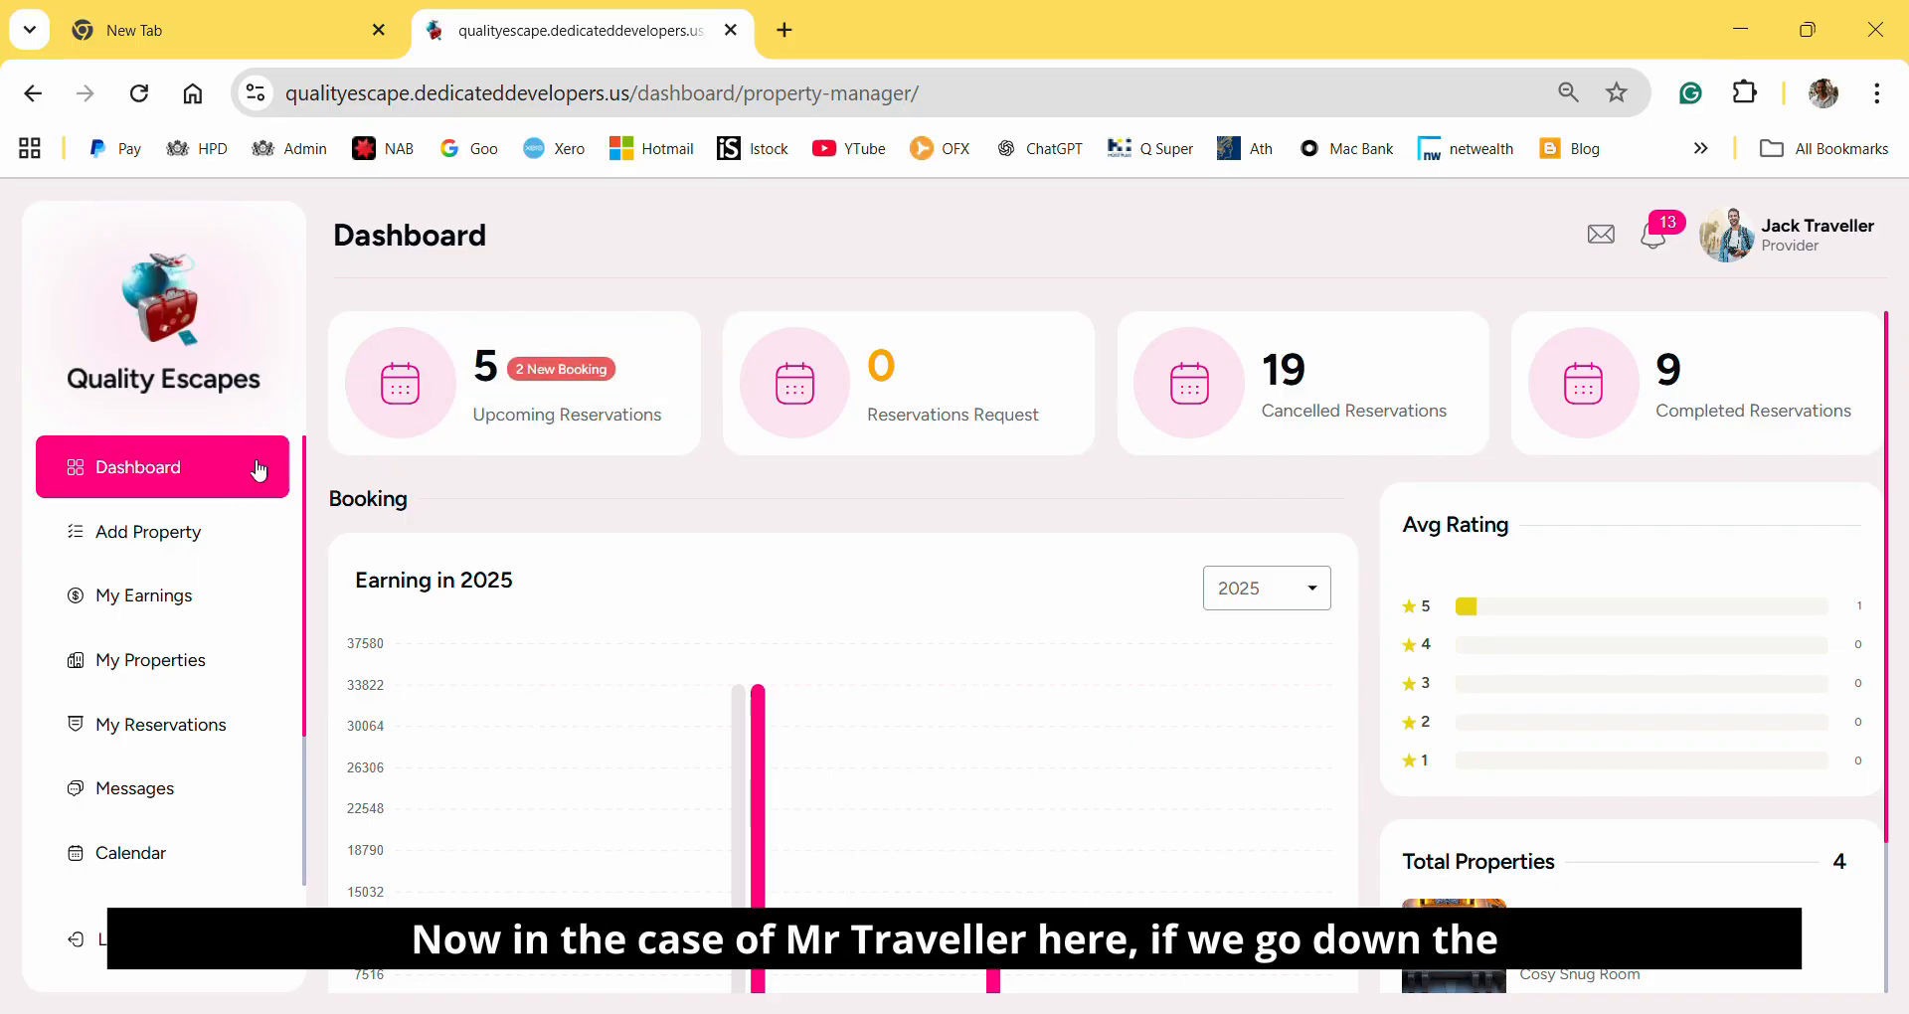
Open the provider's property list and look through all the listed properties.
click(129, 660)
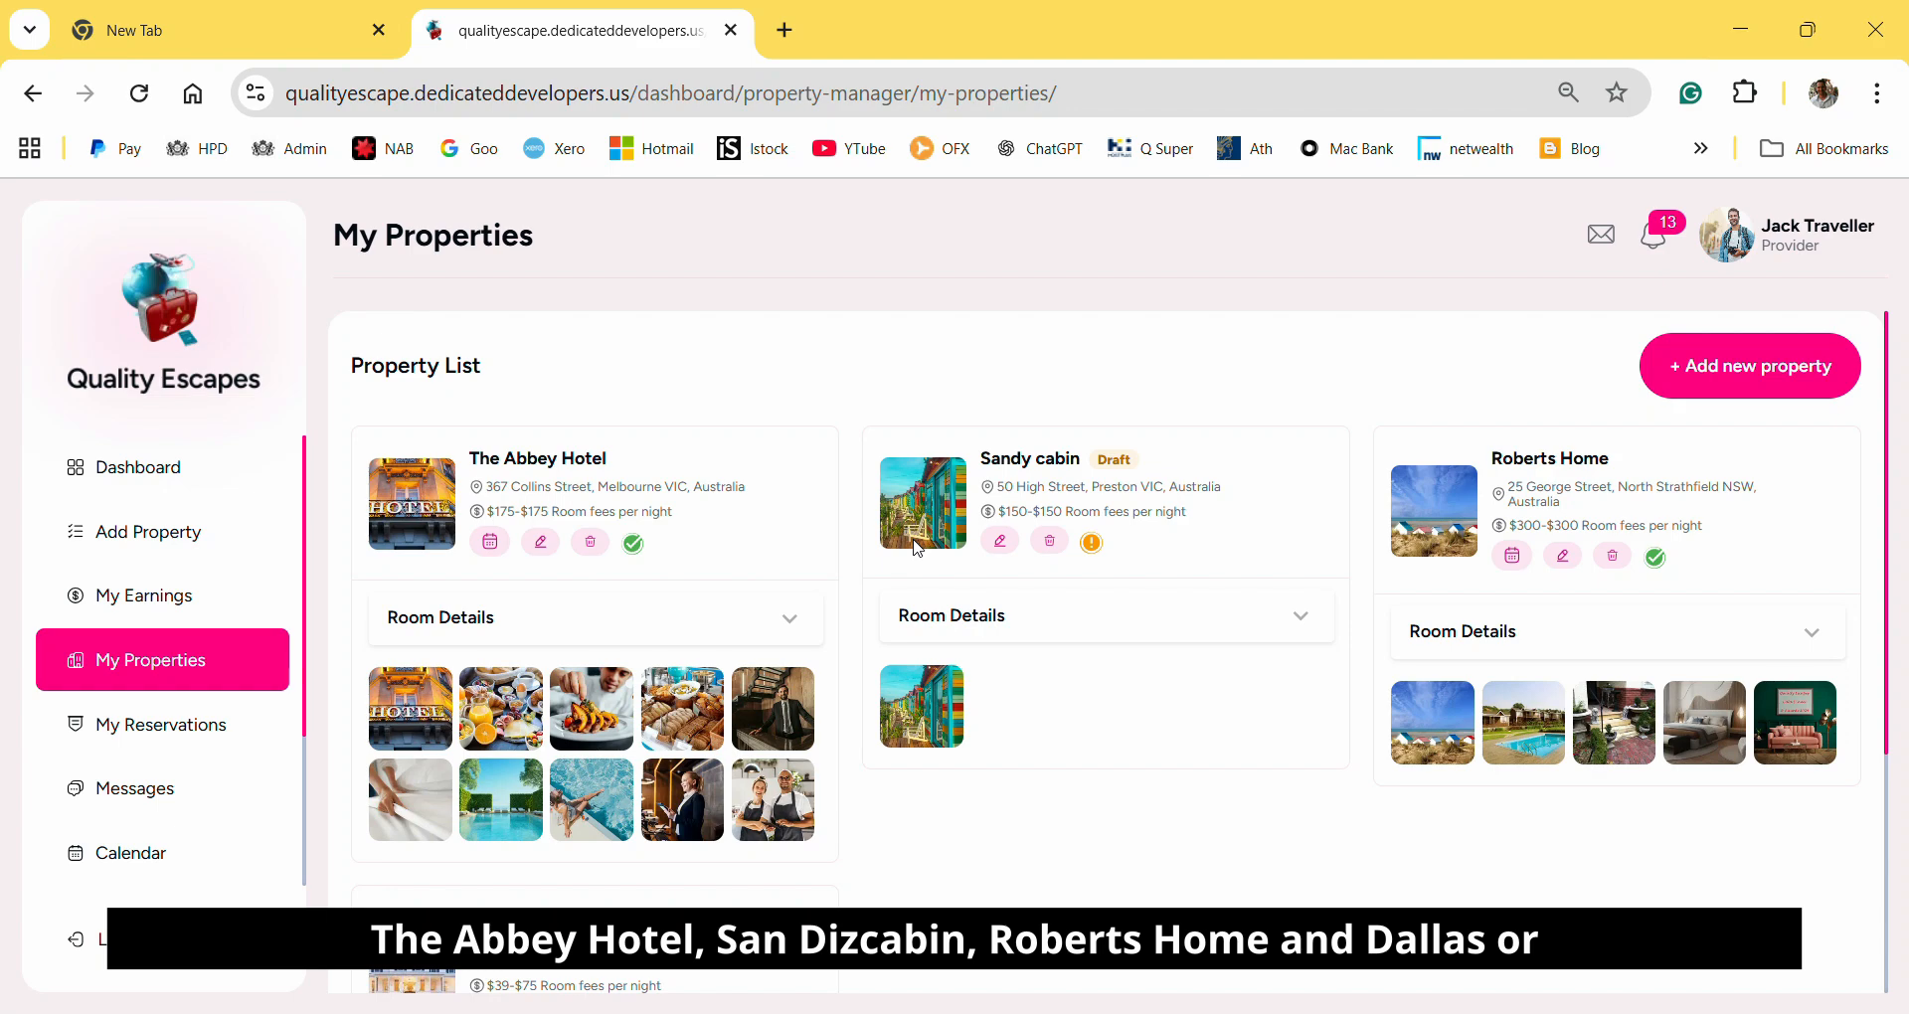
scroll(1133, 607, down, 3)
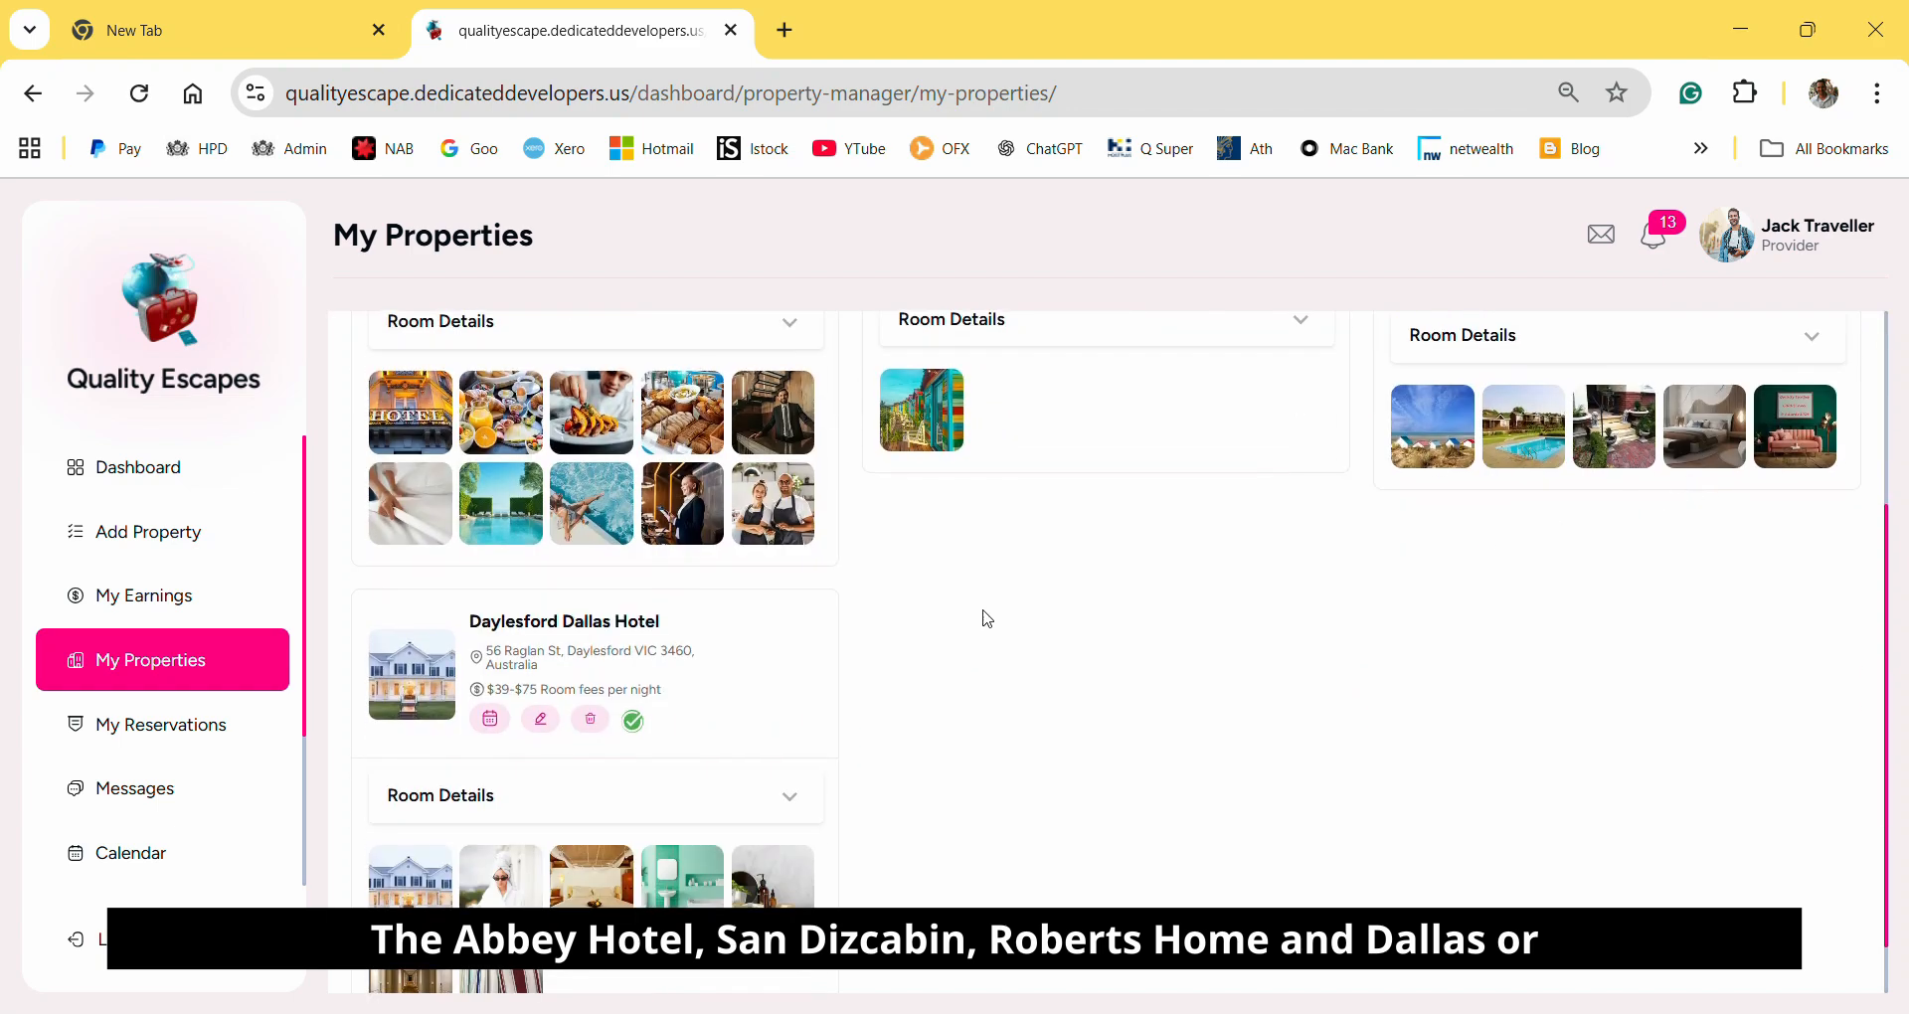
scroll(1263, 686, up, 3)
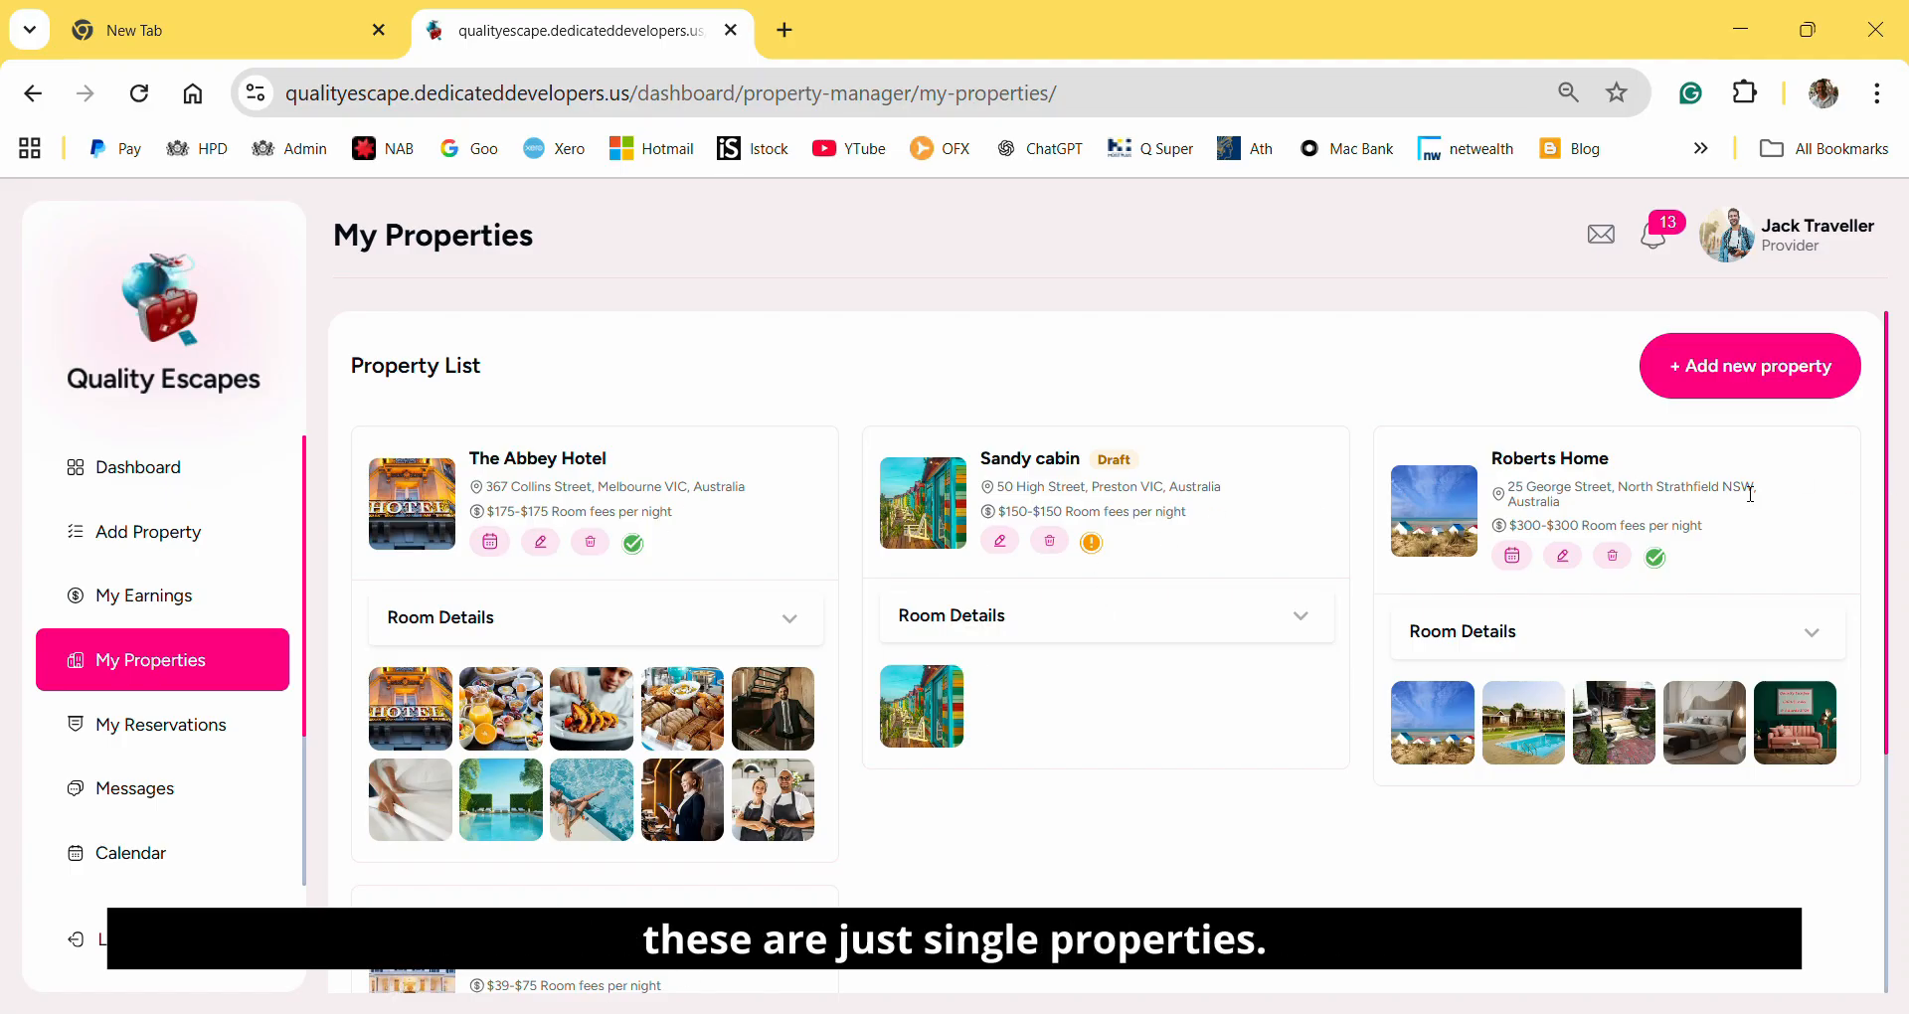
scroll(1156, 511, down, 2)
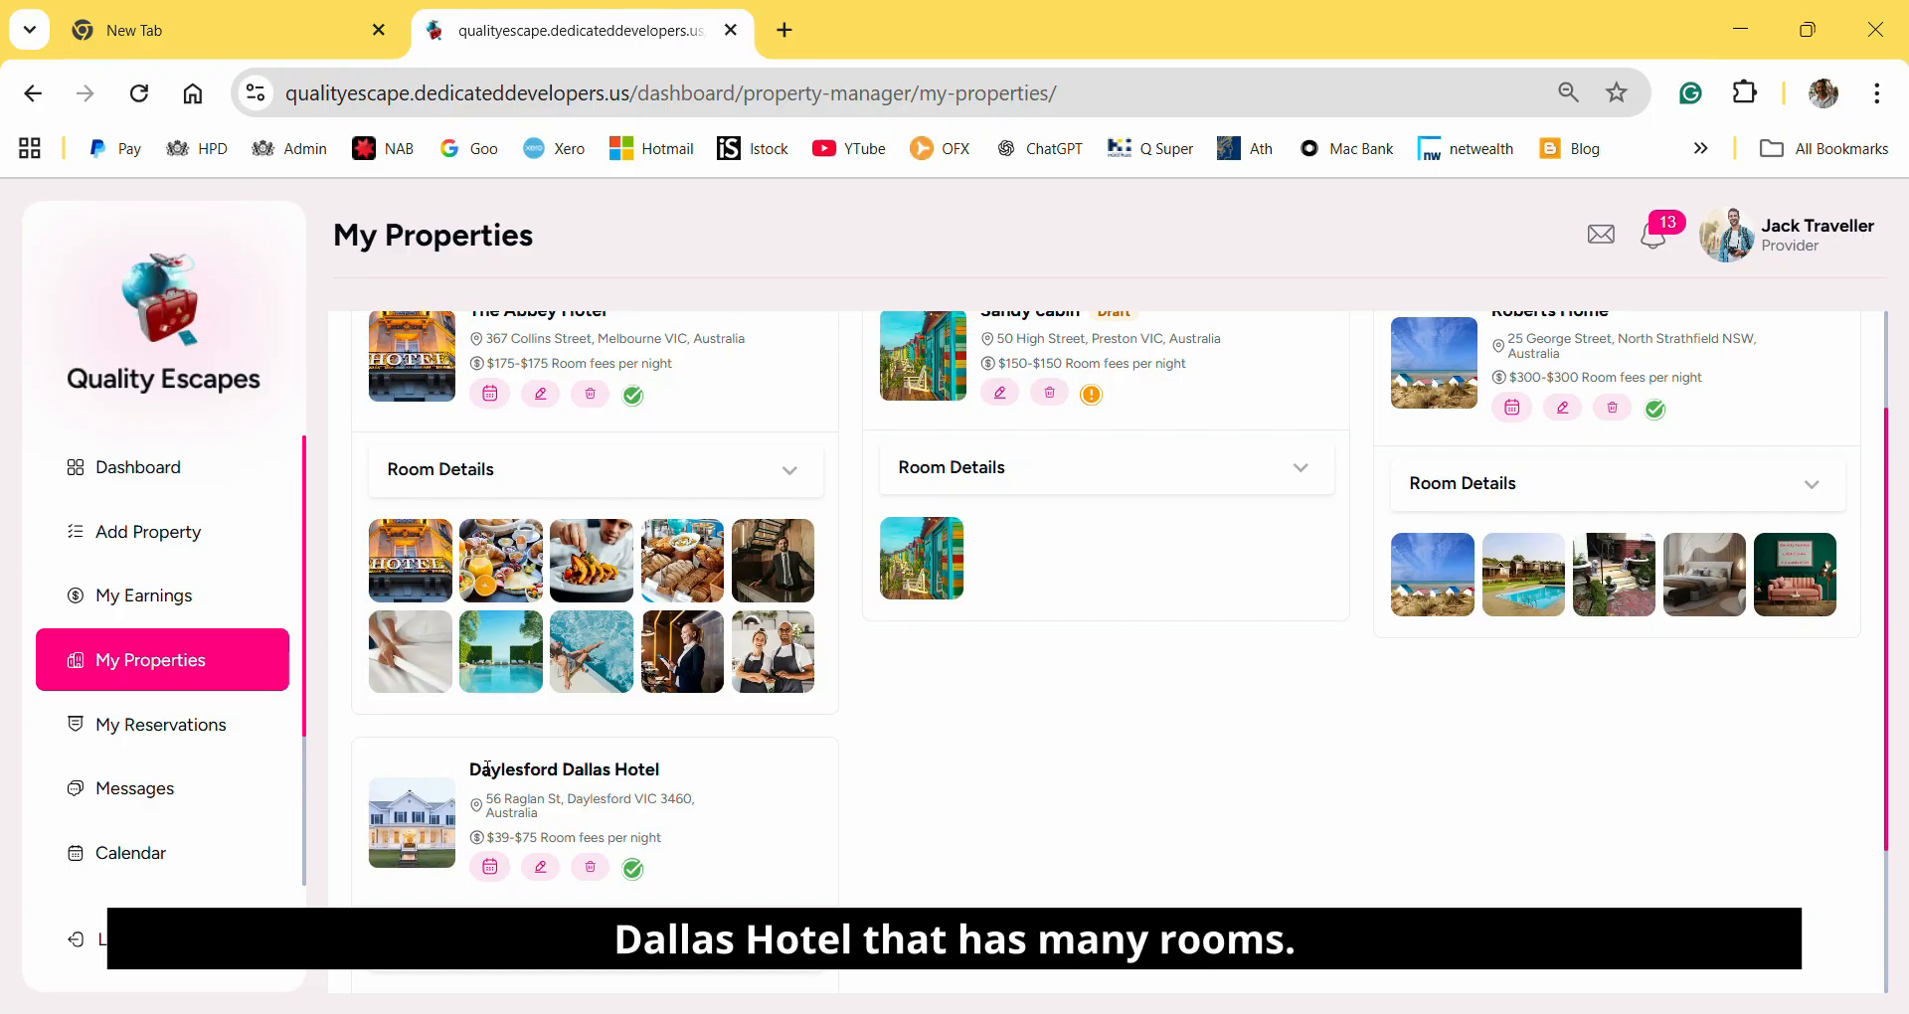
scroll(493, 636, down, 2)
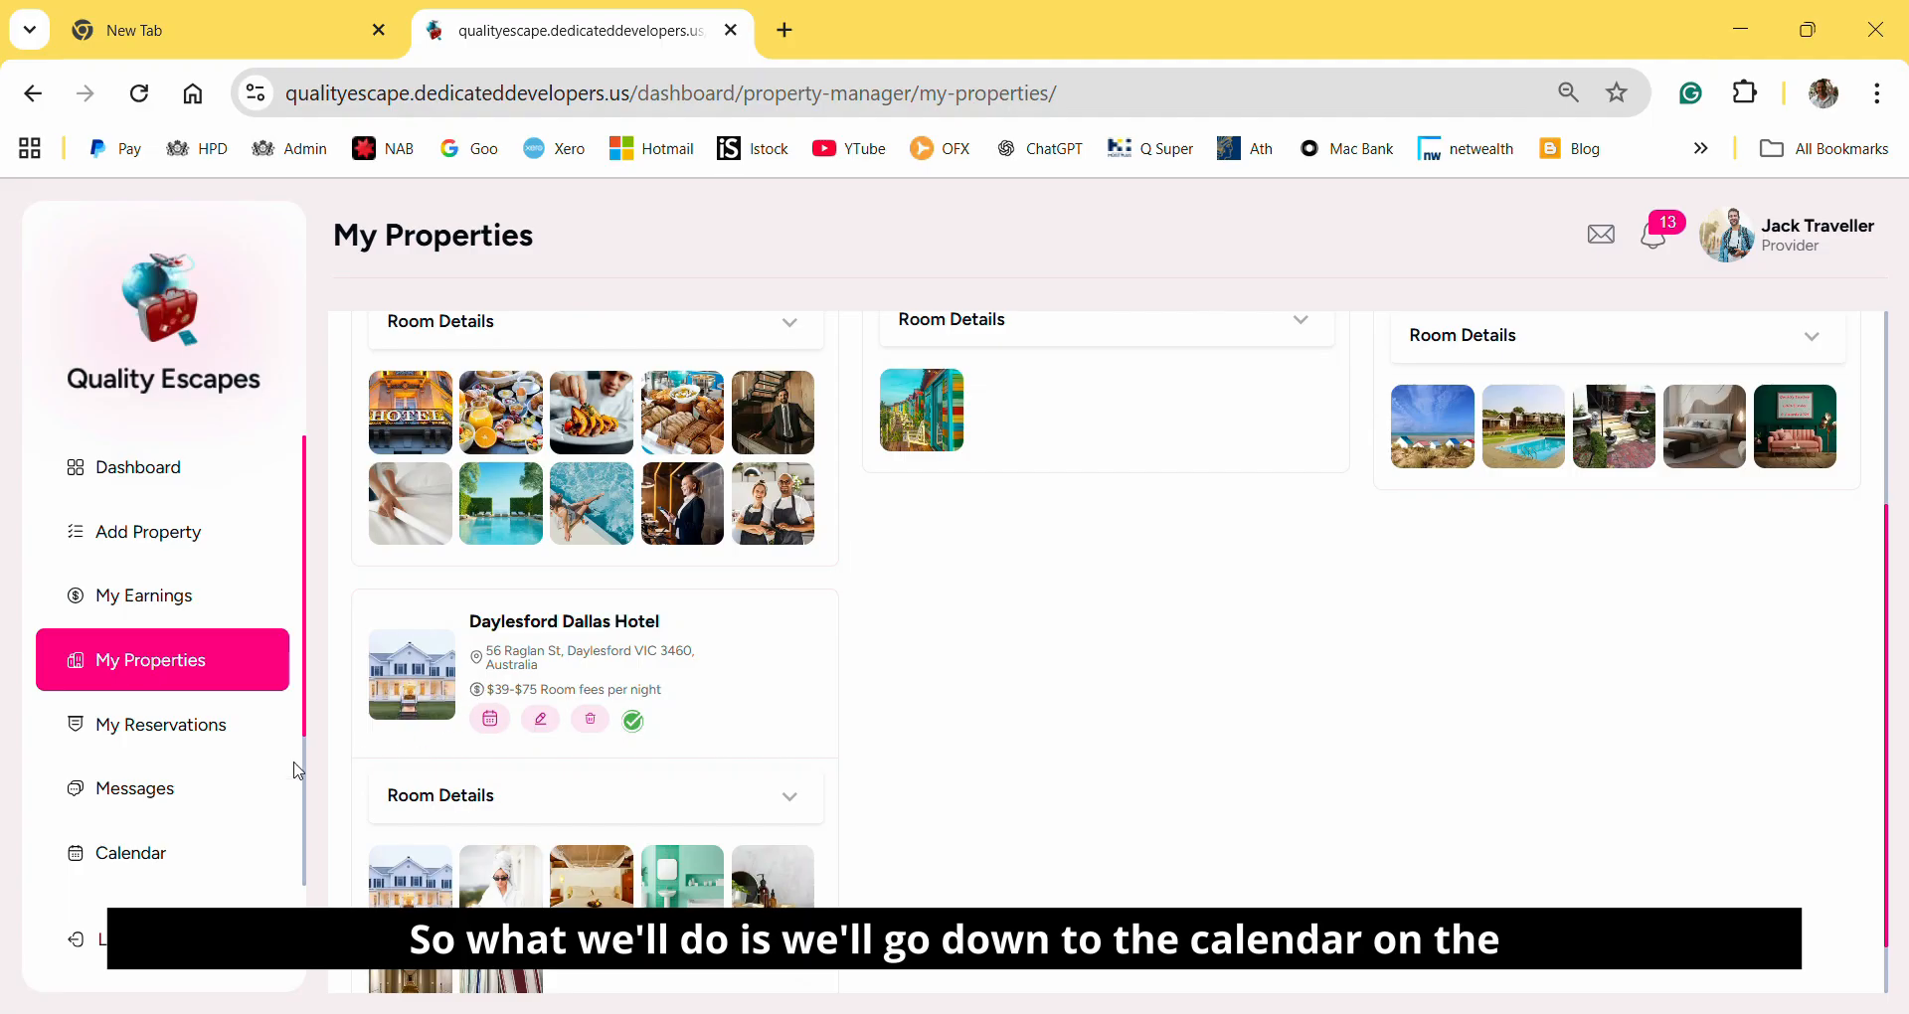
Open the booking calendar and show it for the Daylesford Dallas Hotel.
click(128, 853)
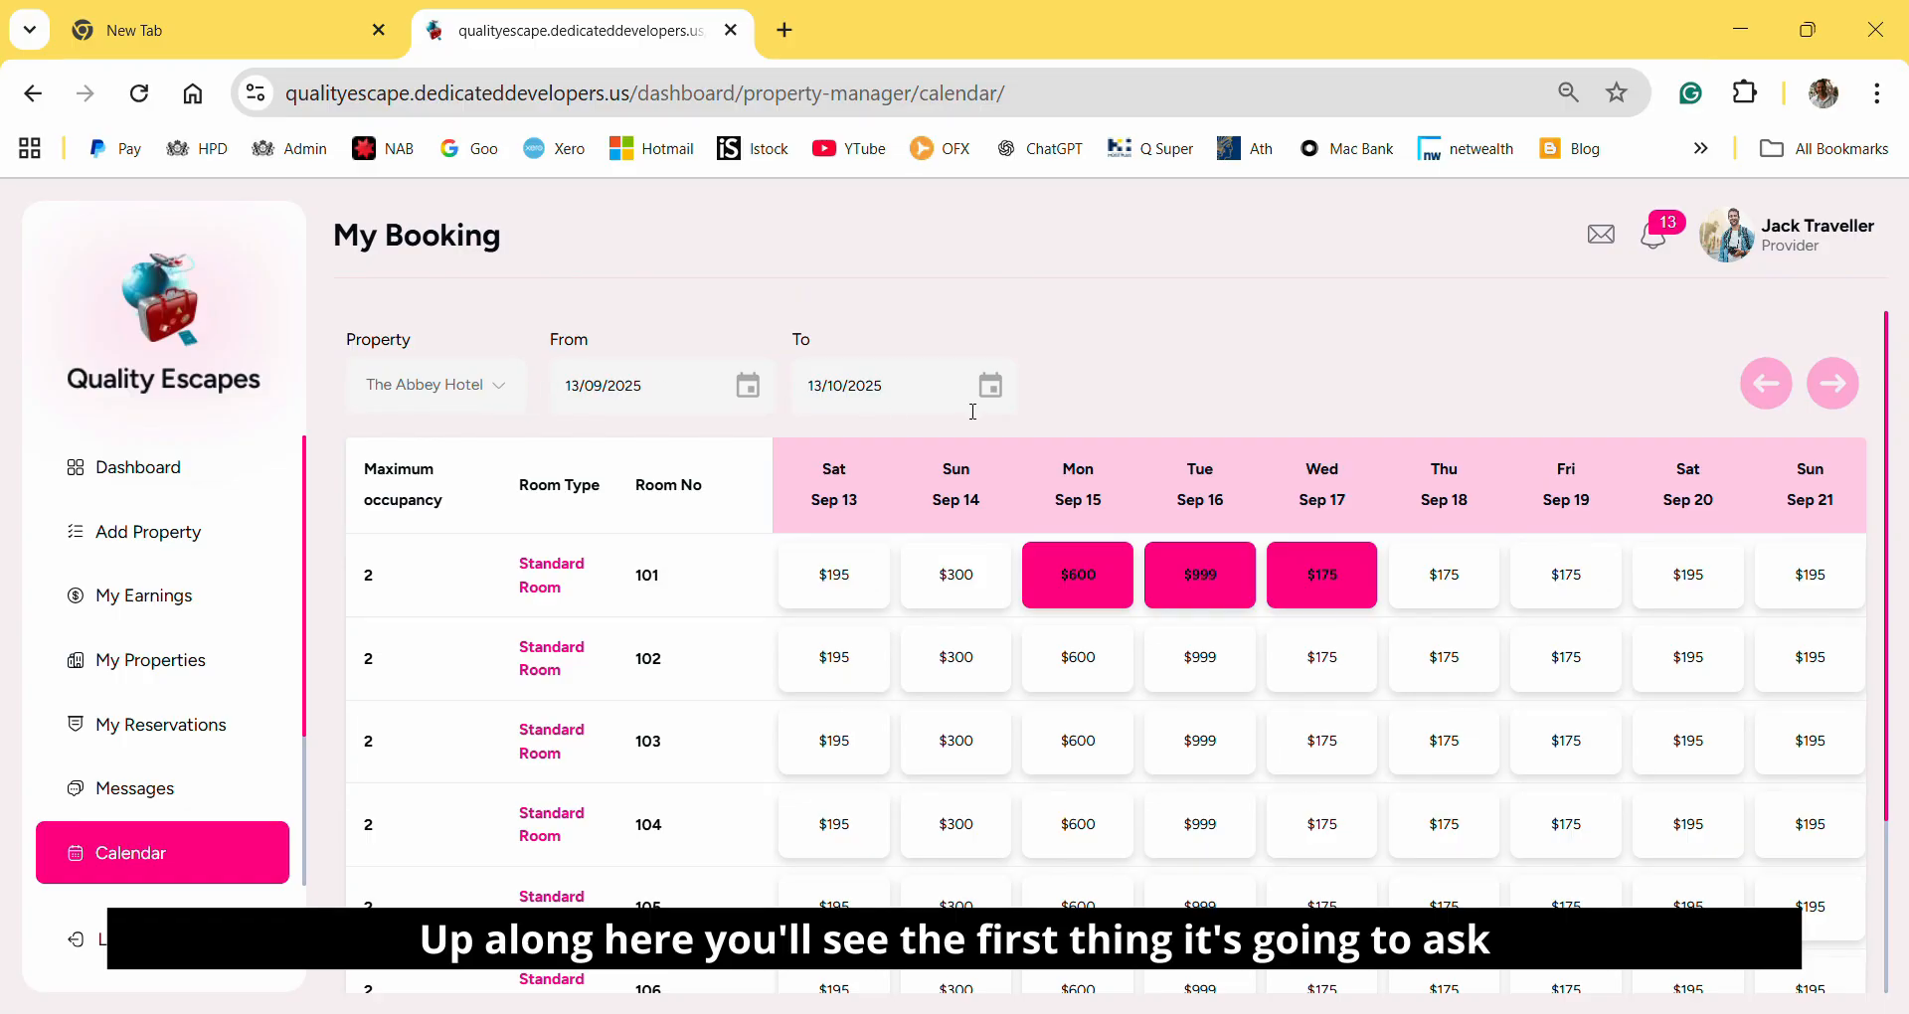
click(441, 397)
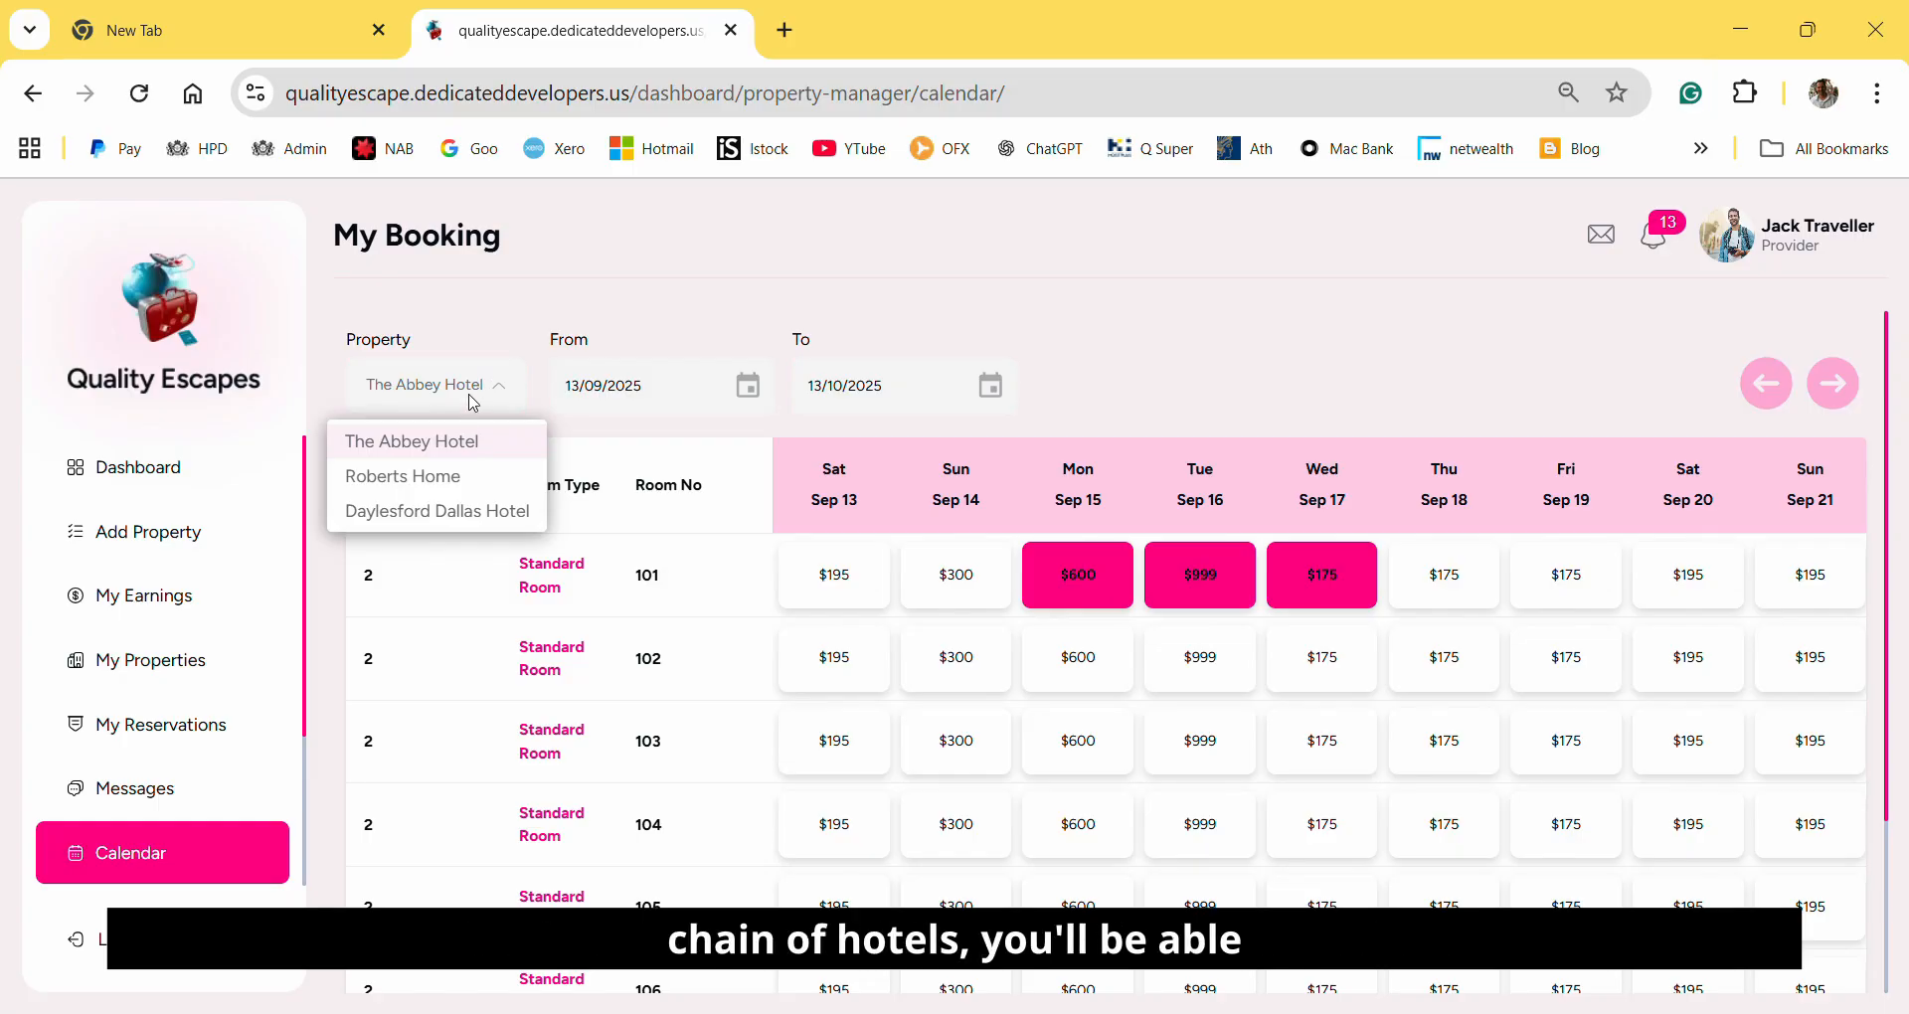
click(441, 512)
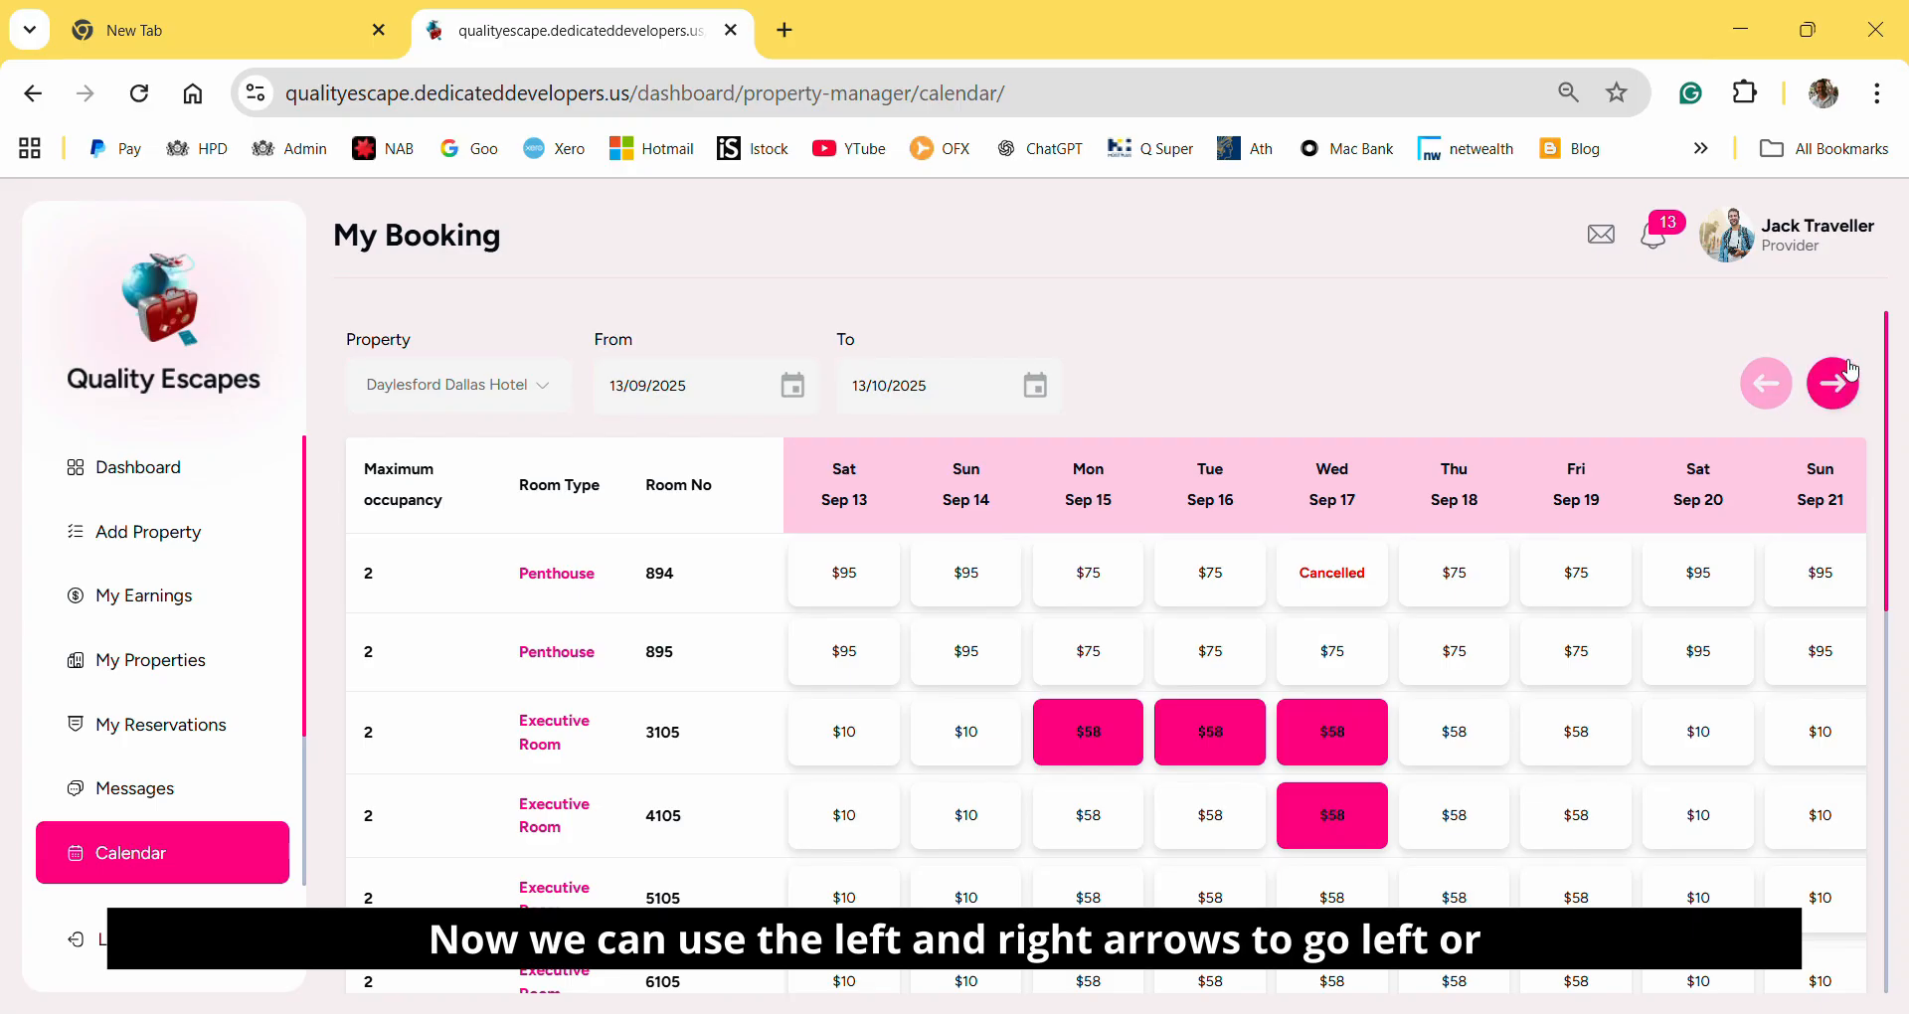
Examine the hotel's booking calendar for its room types, room numbers, nightly prices and booked or cancelled dates.
click(1828, 390)
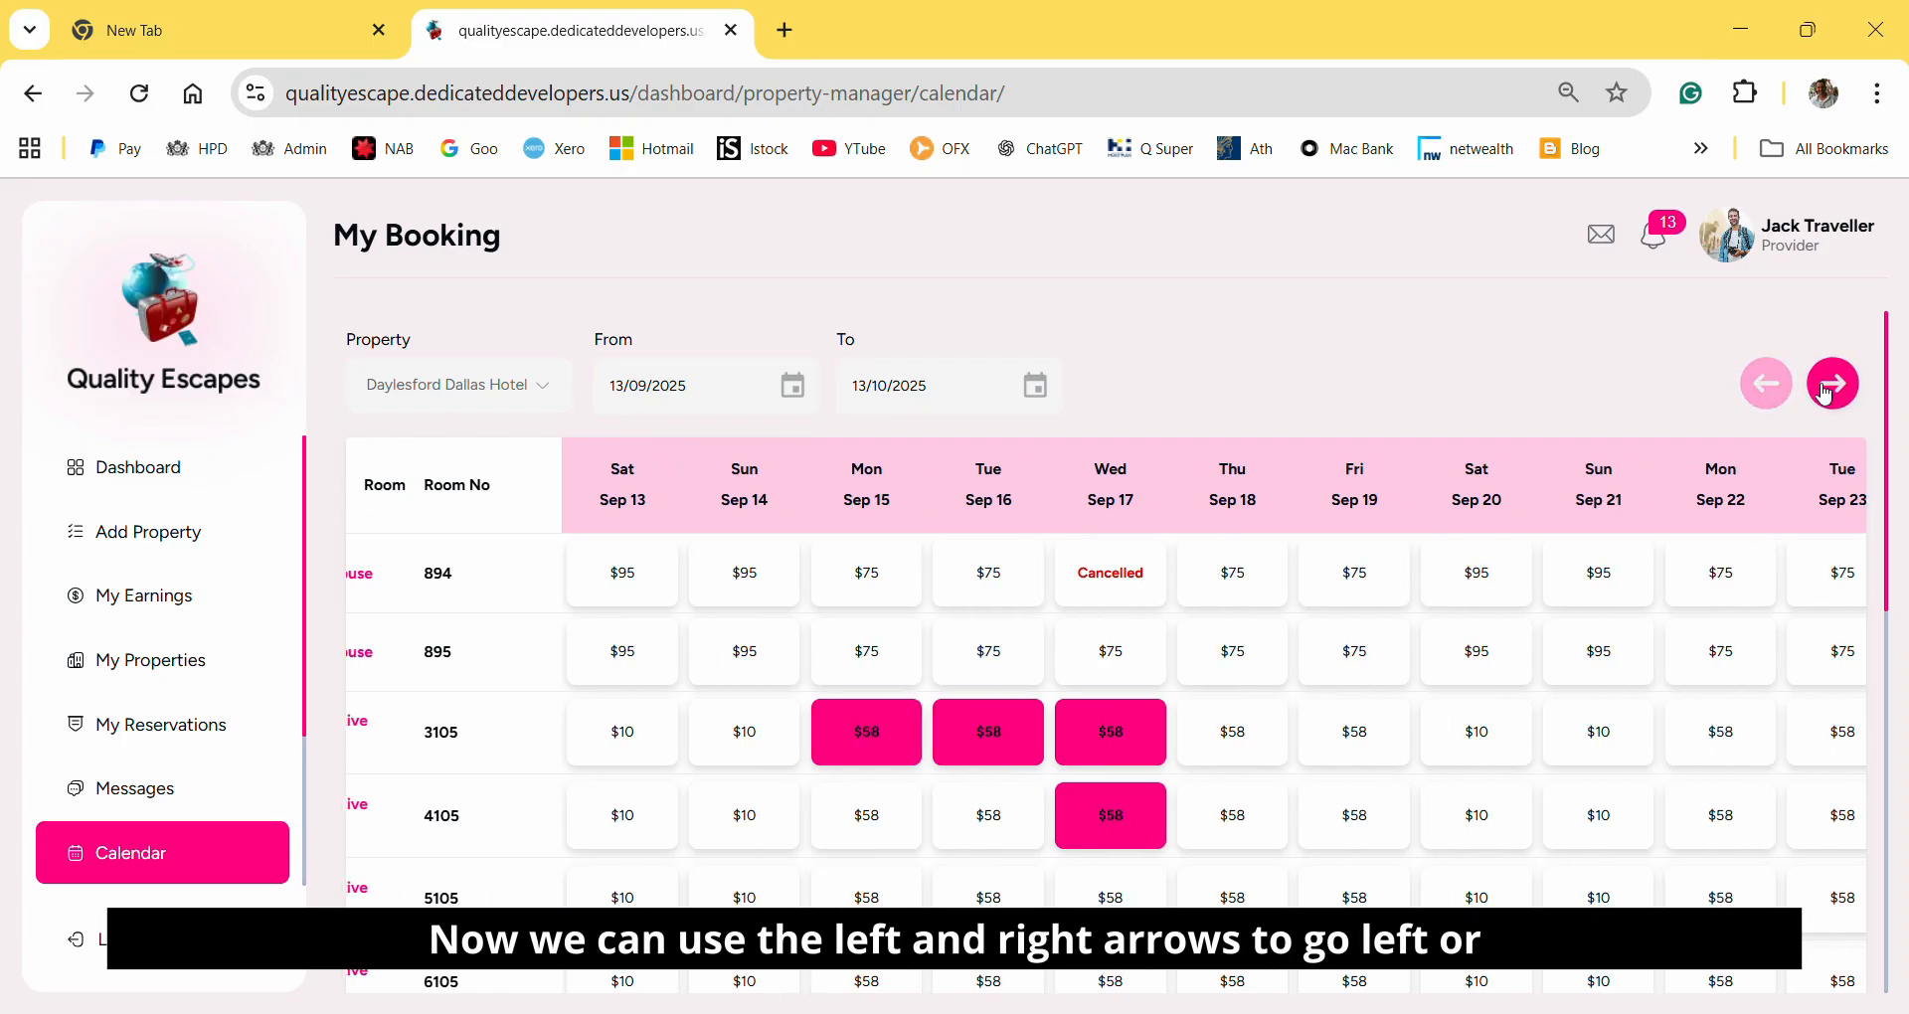
click(1769, 388)
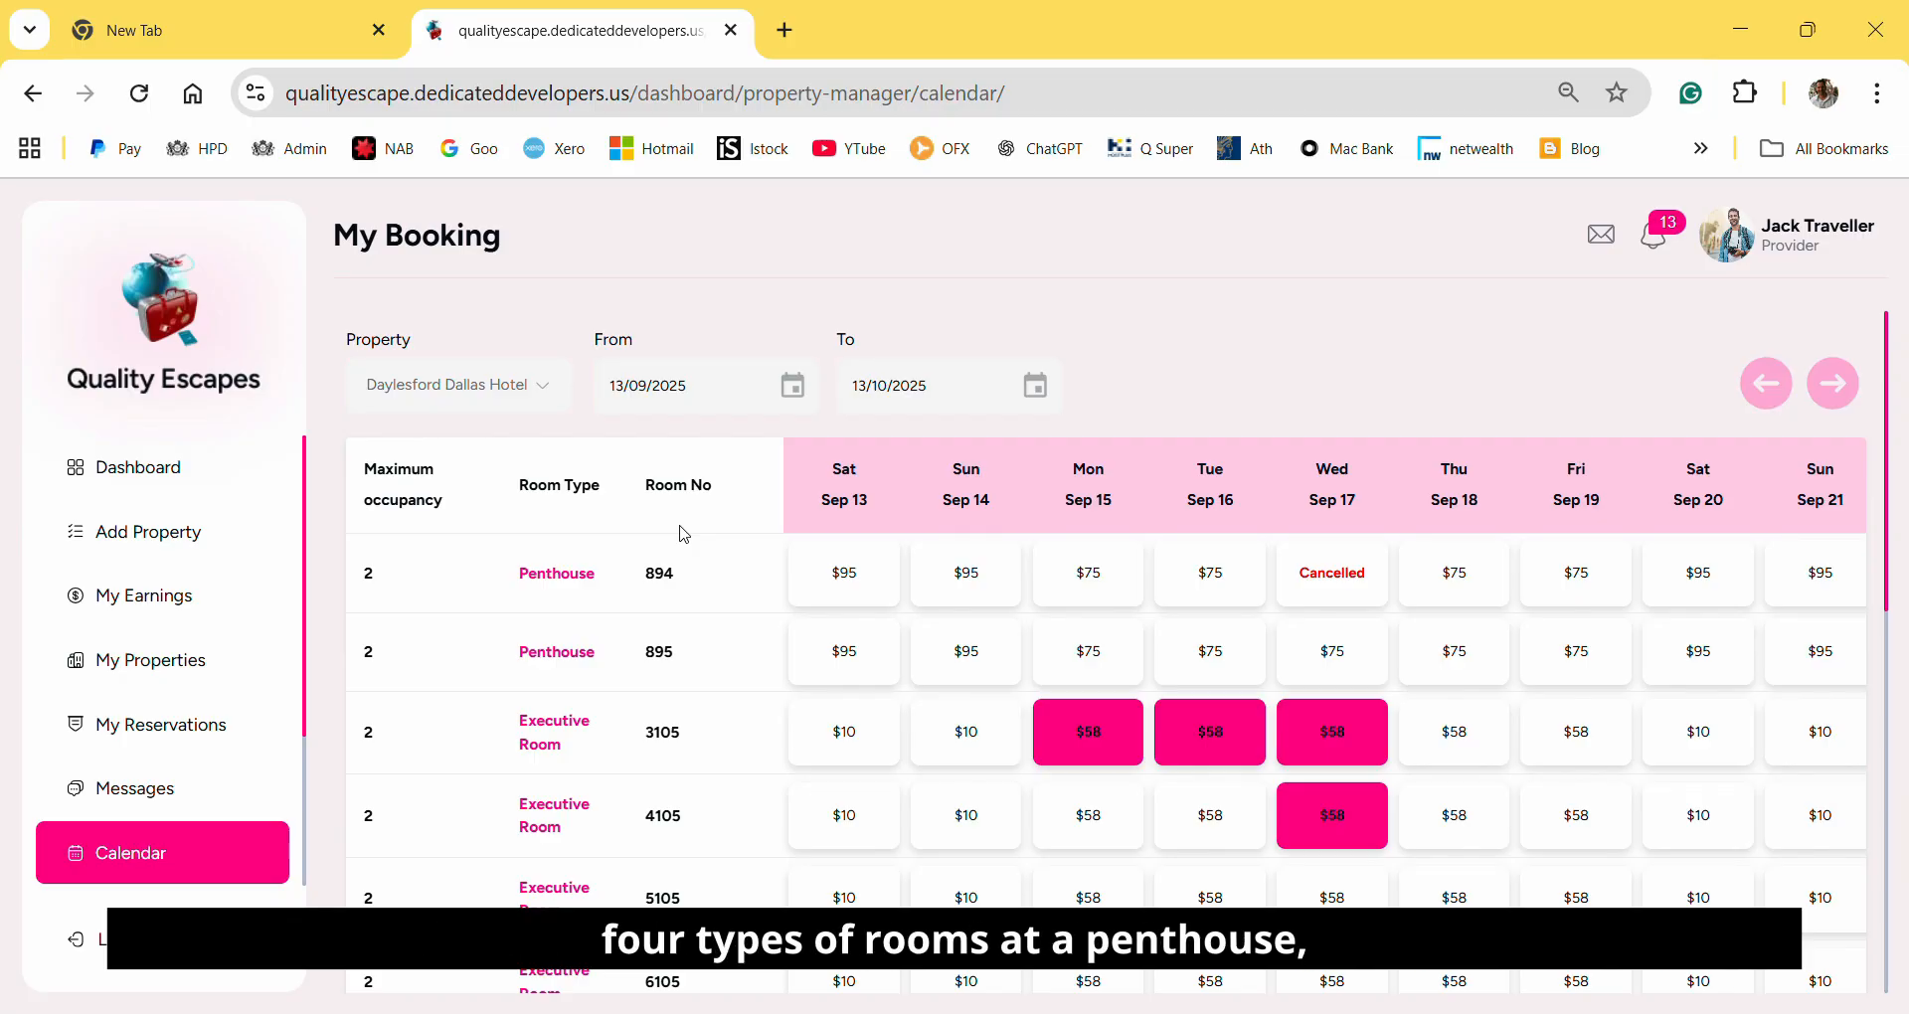
scroll(683, 534, down, 5)
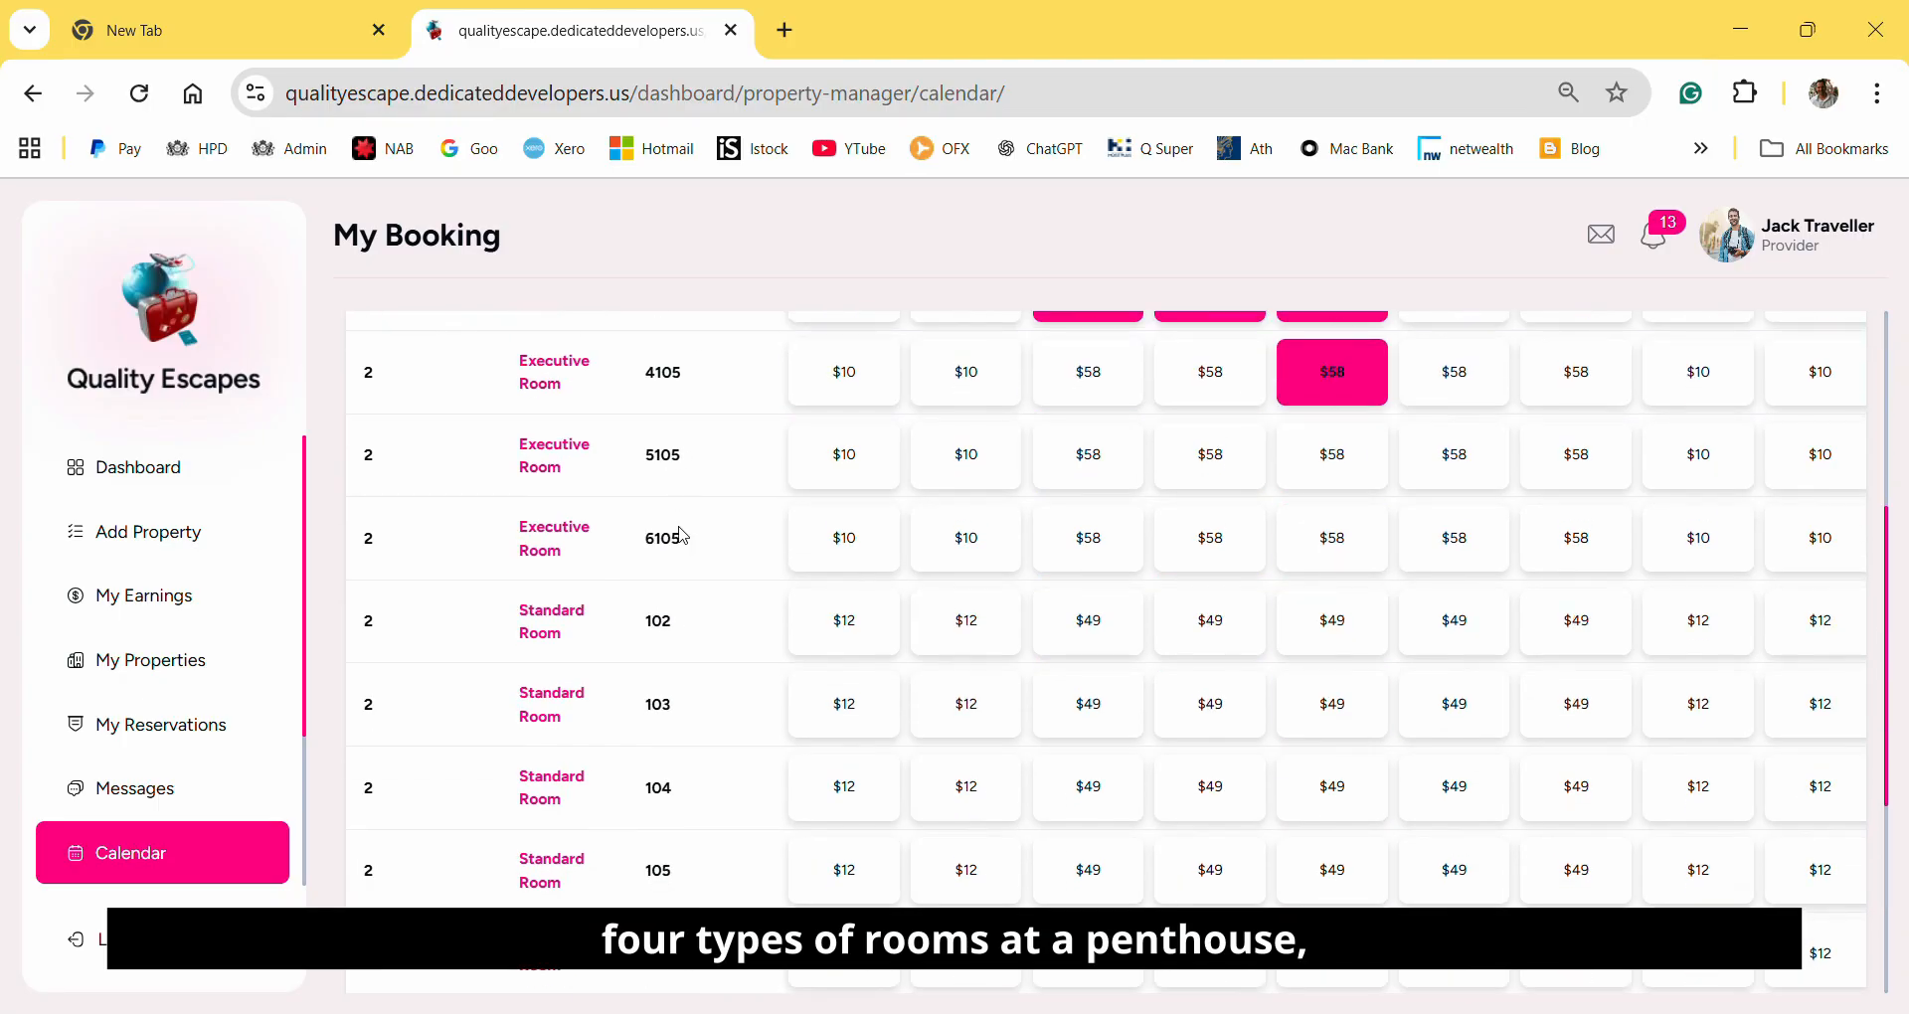
scroll(683, 534, down, 3)
scroll(681, 534, down, 2)
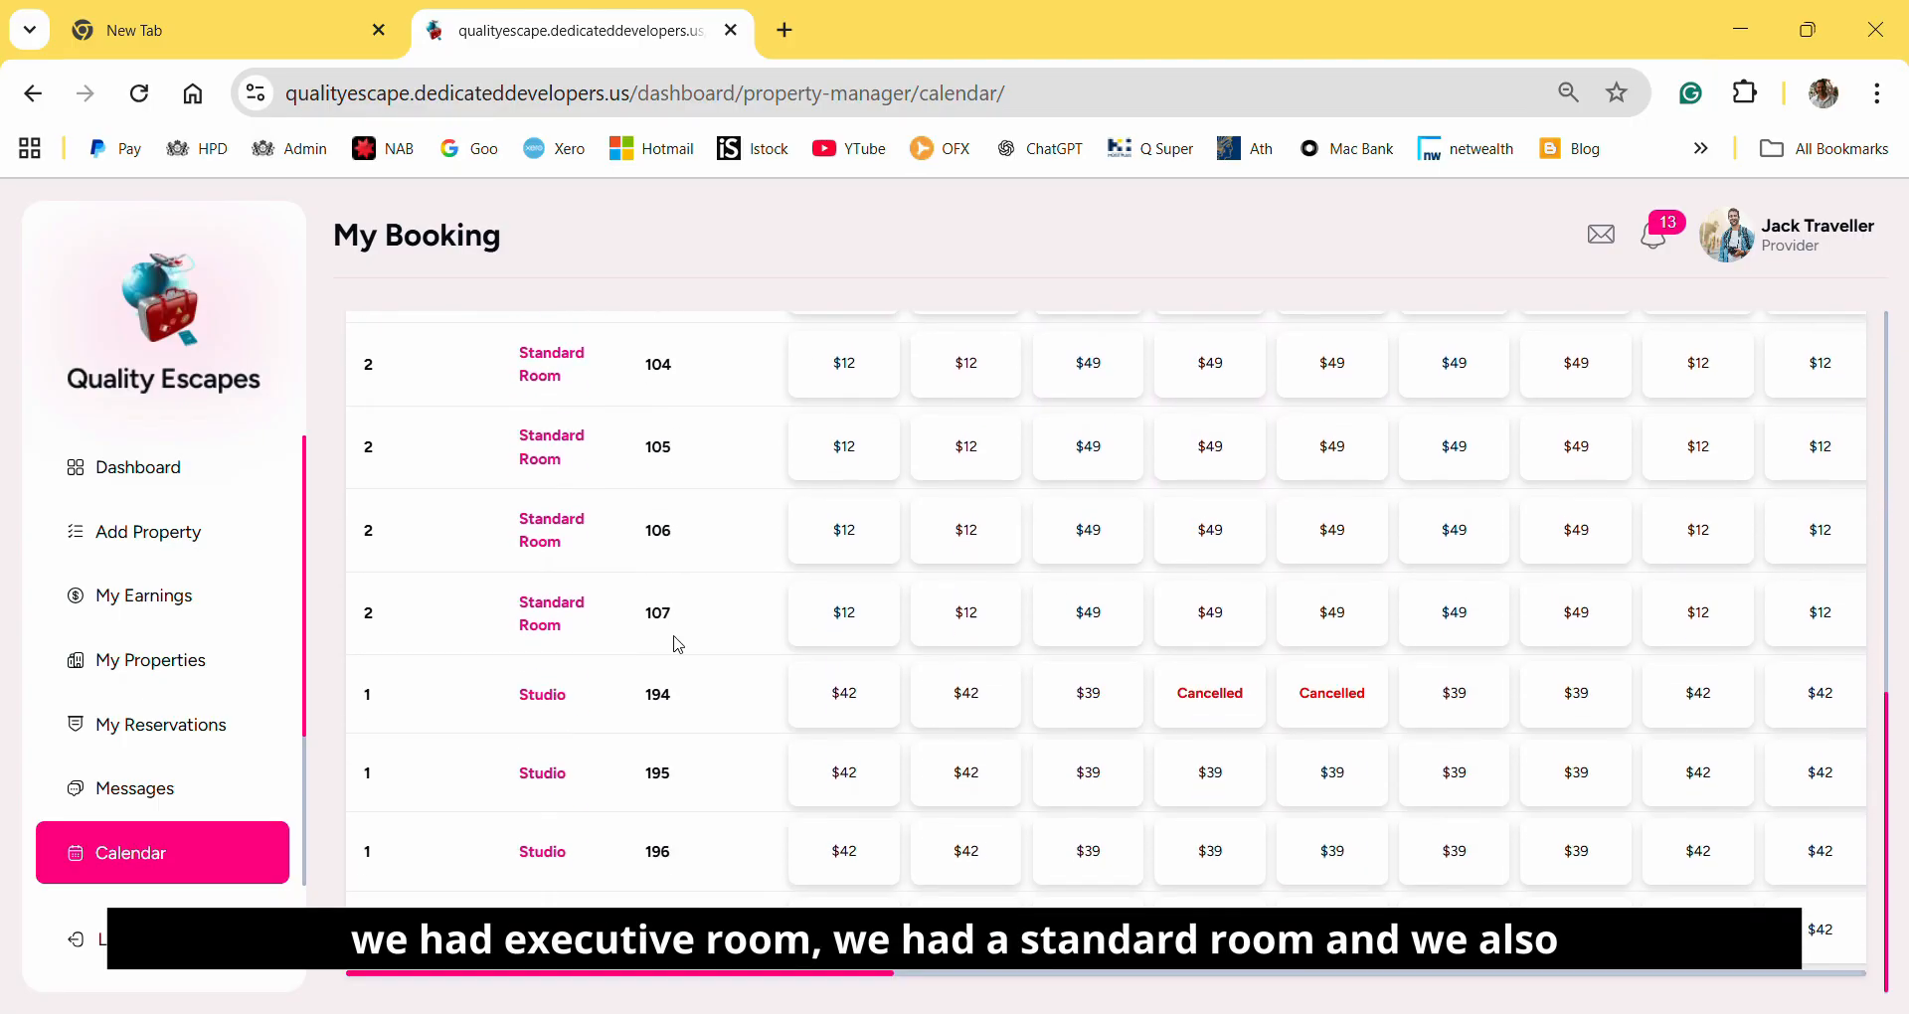
scroll(607, 865, up, 10)
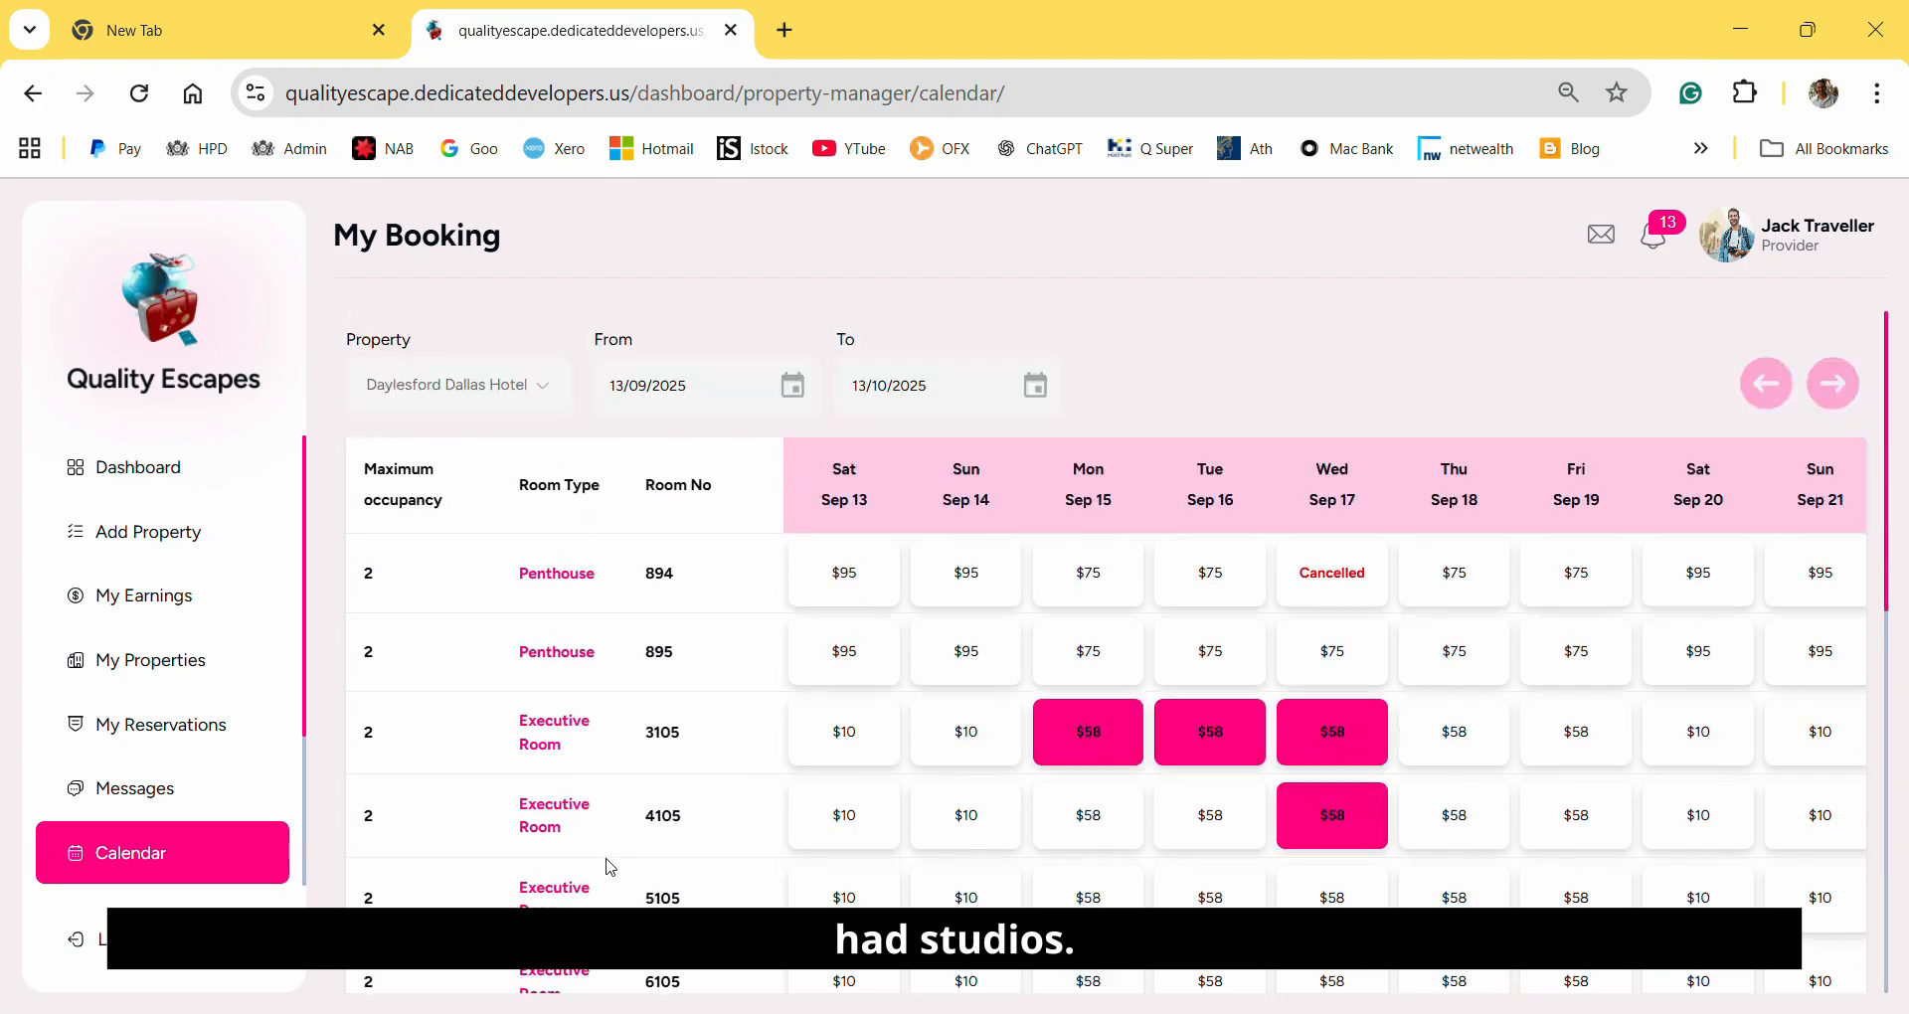
scroll(700, 607, down, 10)
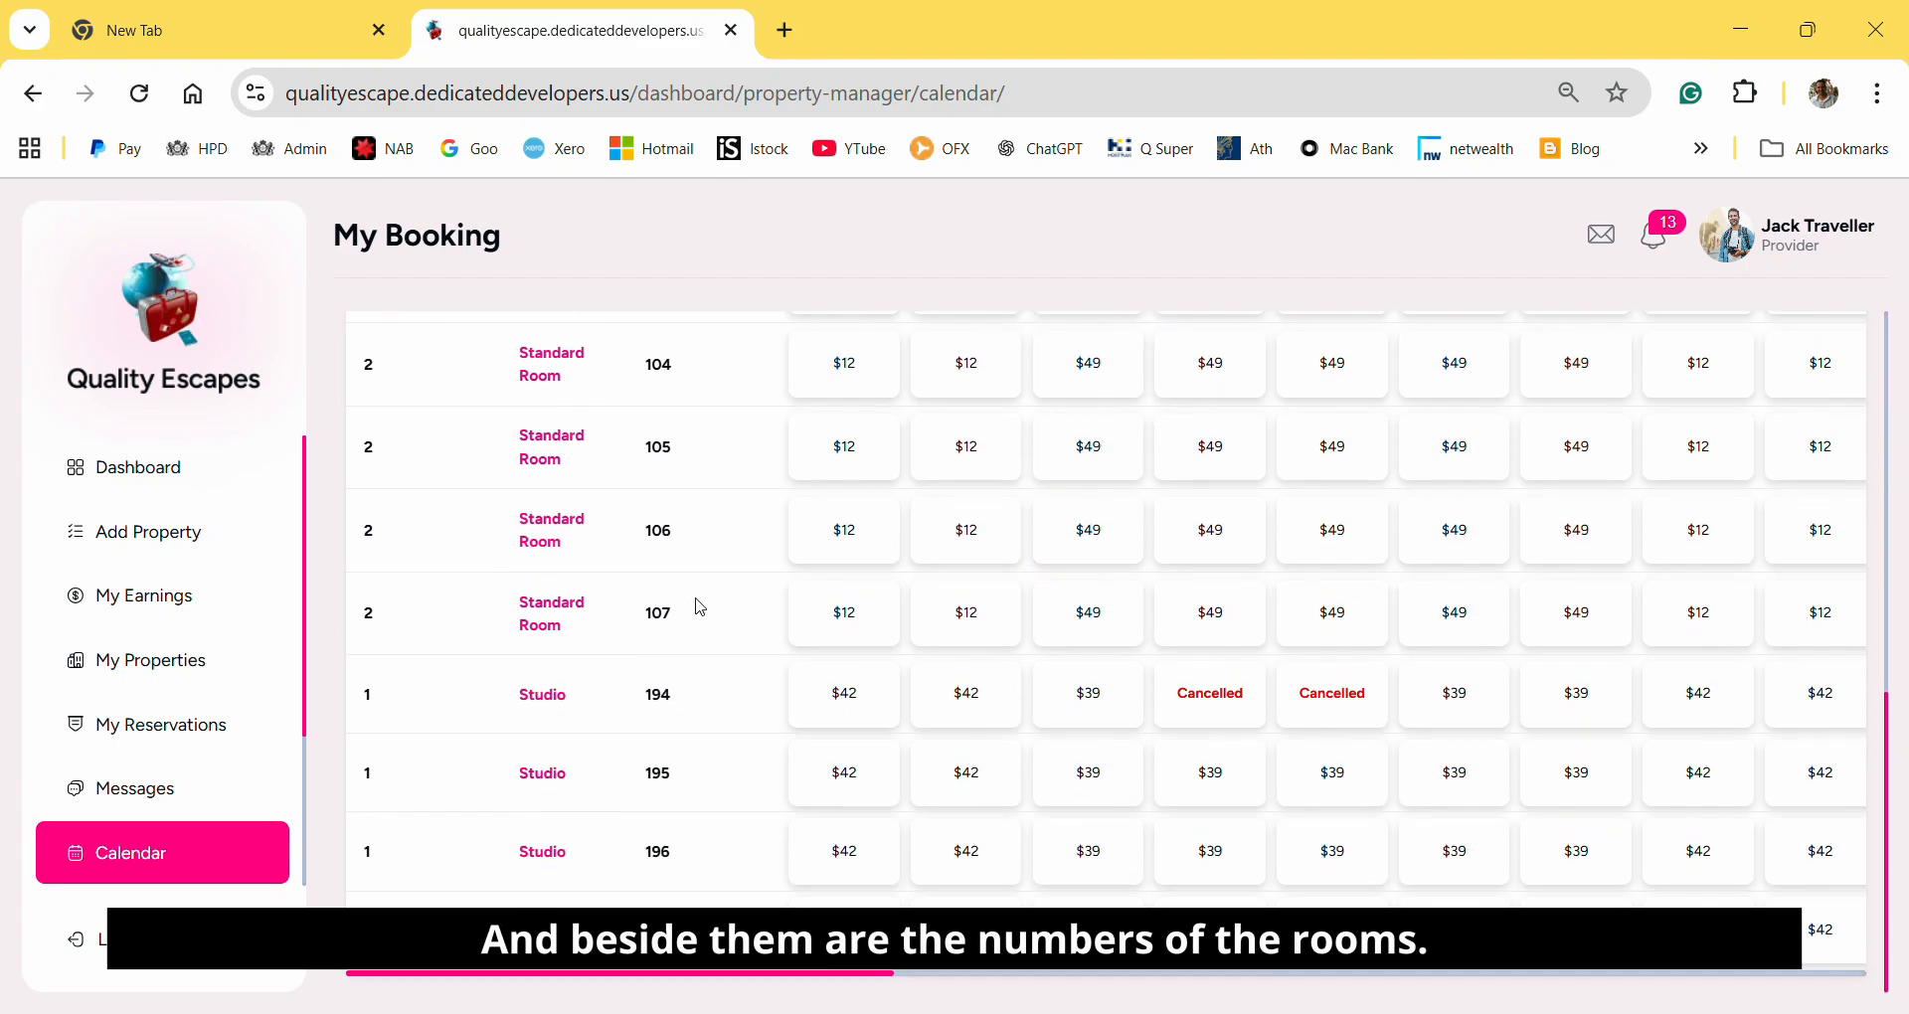
scroll(700, 607, up, 10)
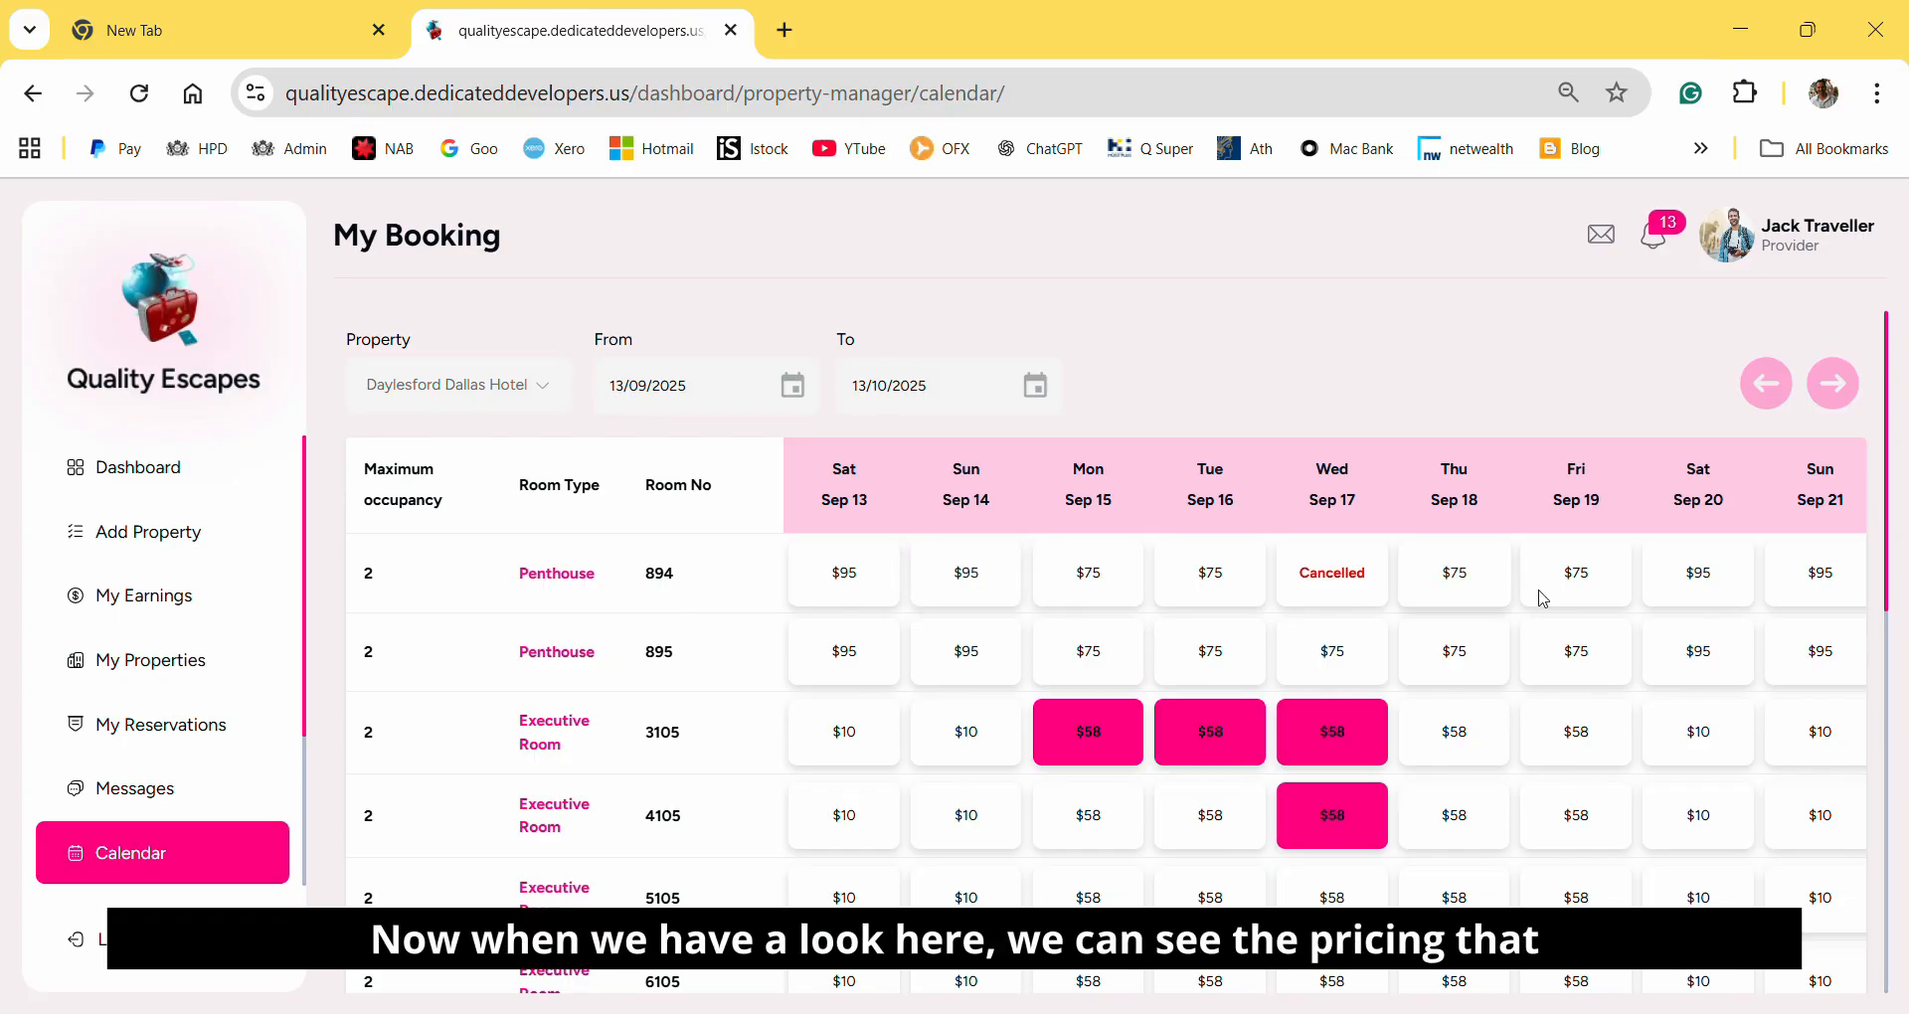
scroll(1690, 676, down, 3)
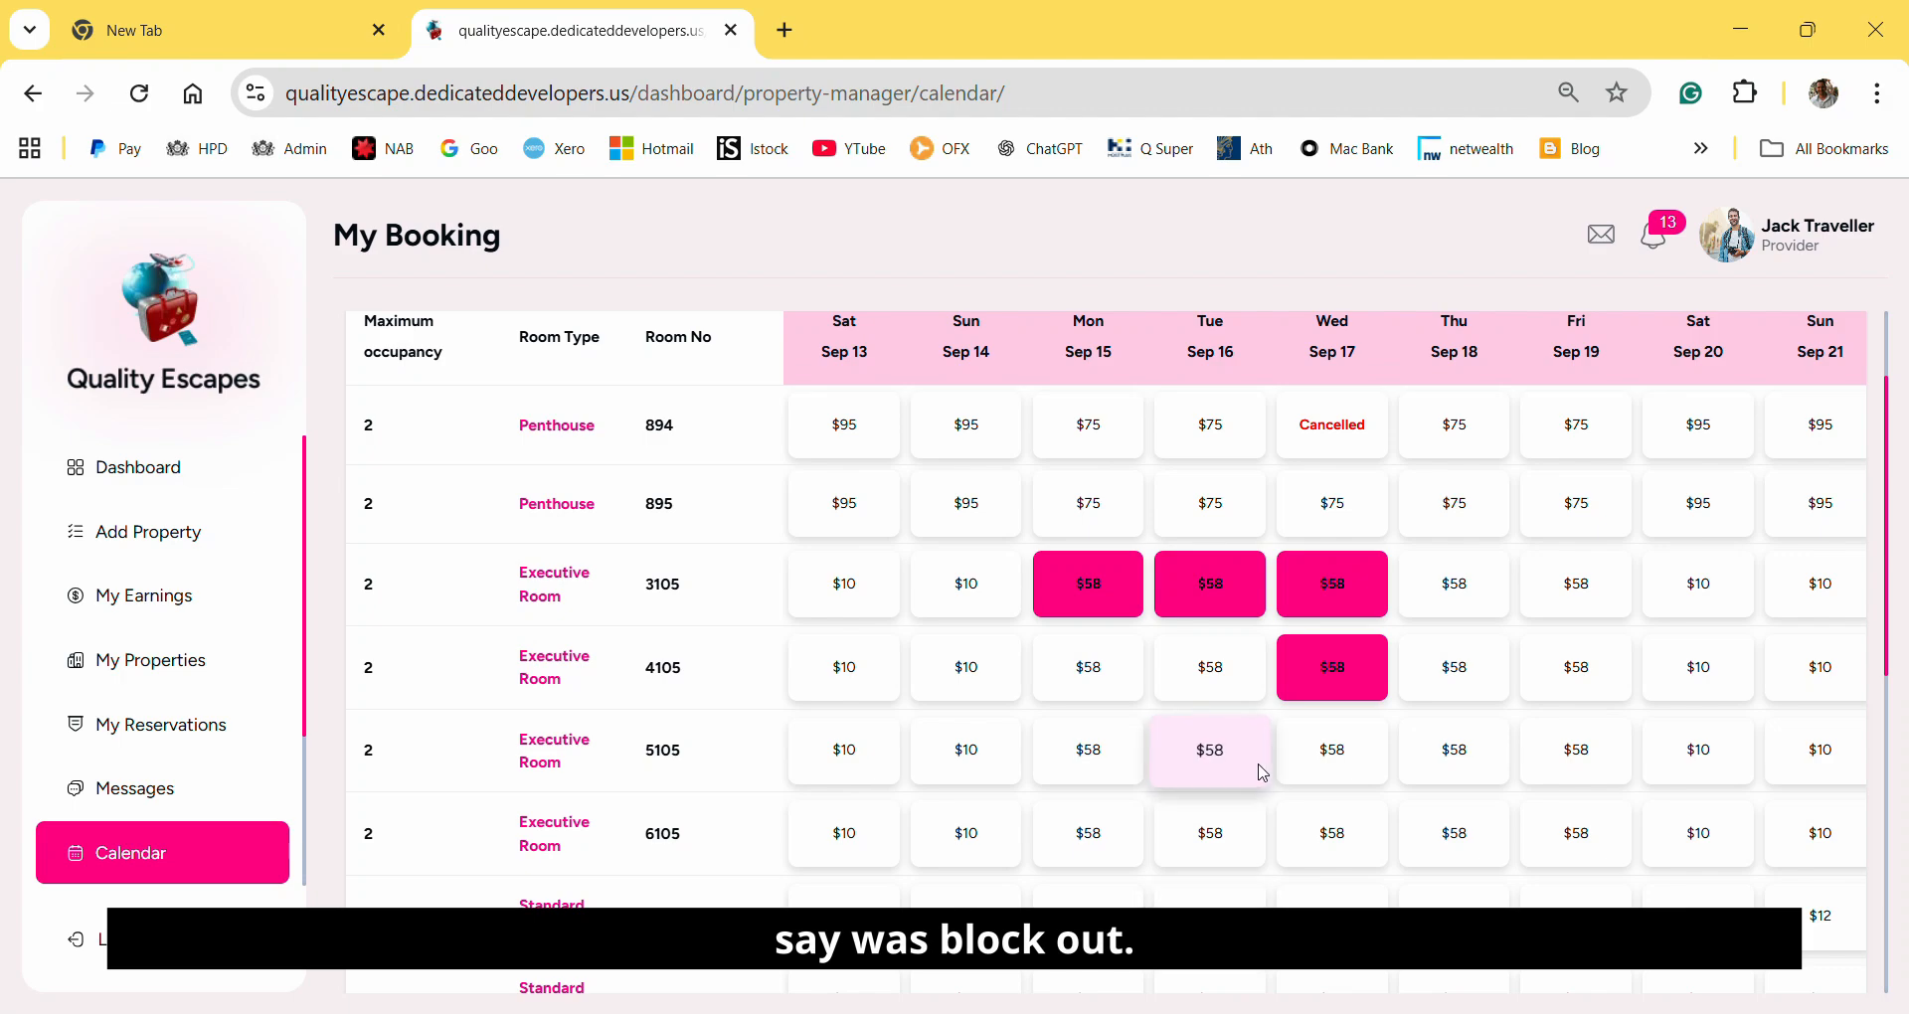
scroll(1263, 773, down, 8)
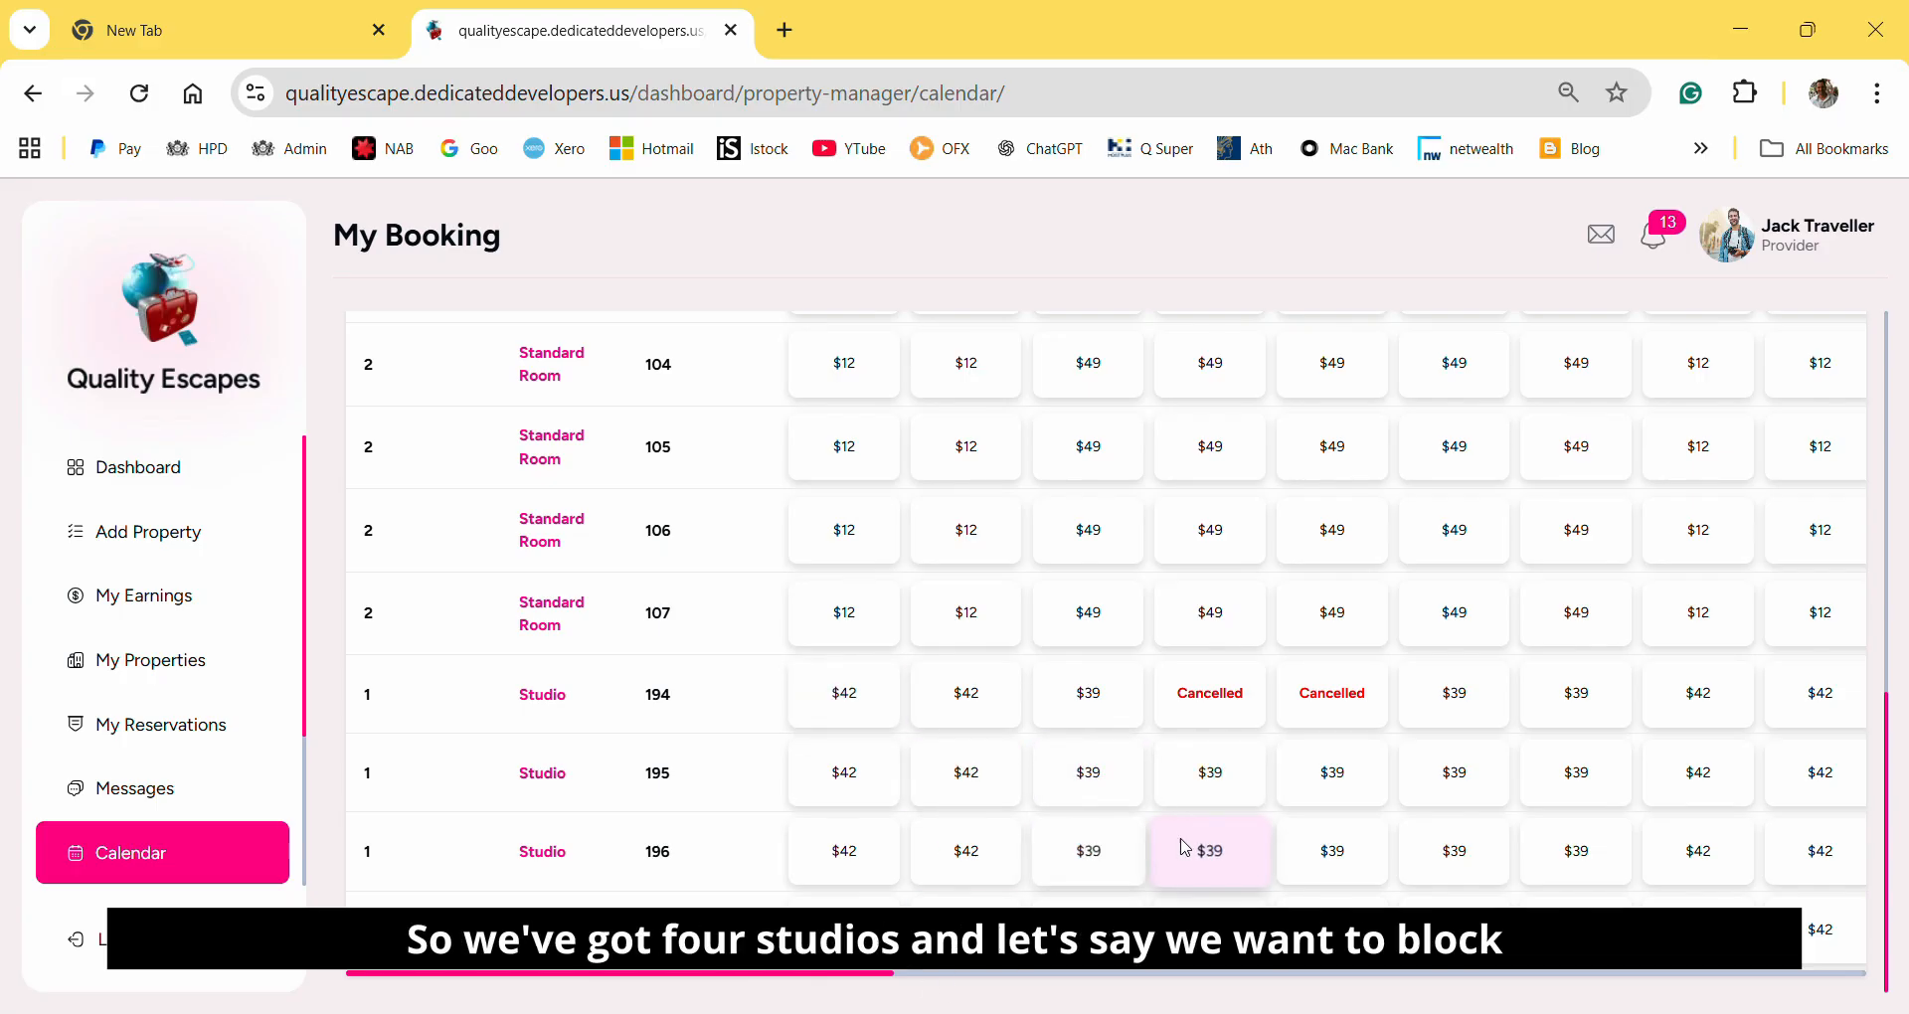
scroll(1082, 845, up, 10)
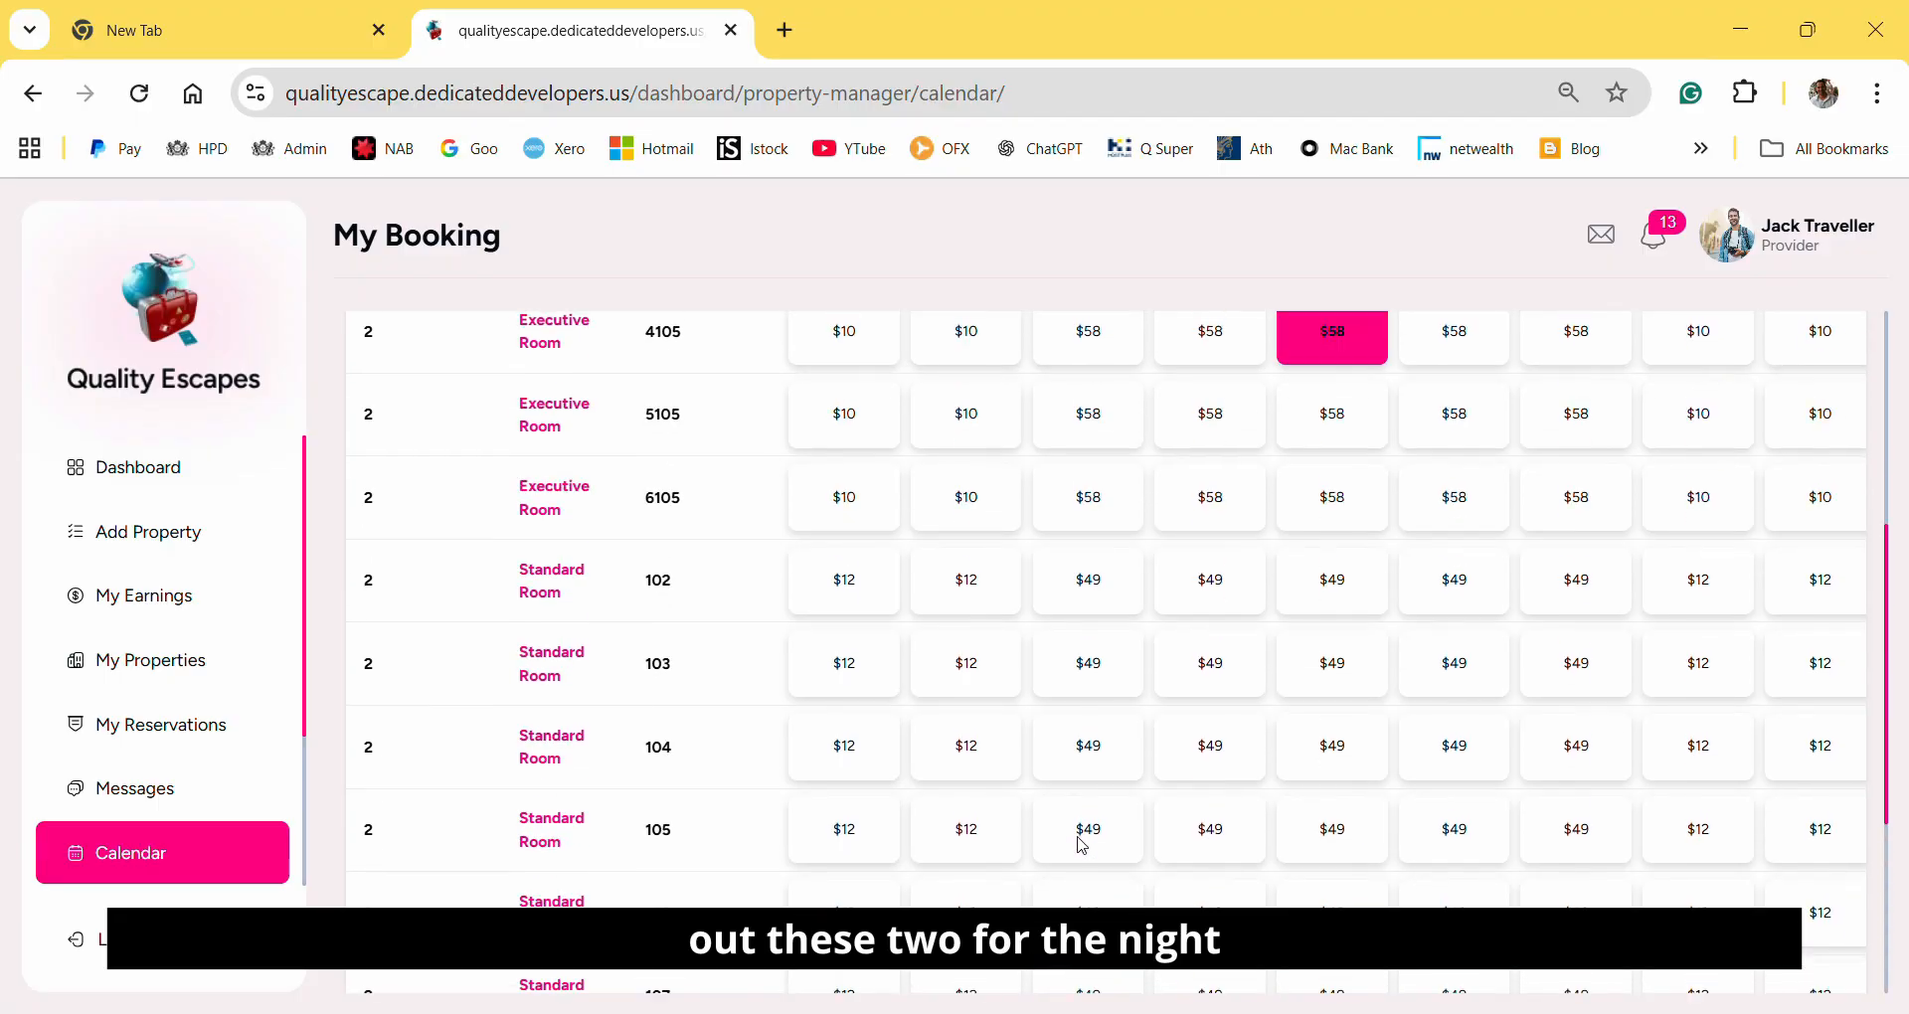
Open the monthly calendar of Studio room 196 and bring up the price and block-out settings for 16 September 2025.
scroll(1082, 845, down, 10)
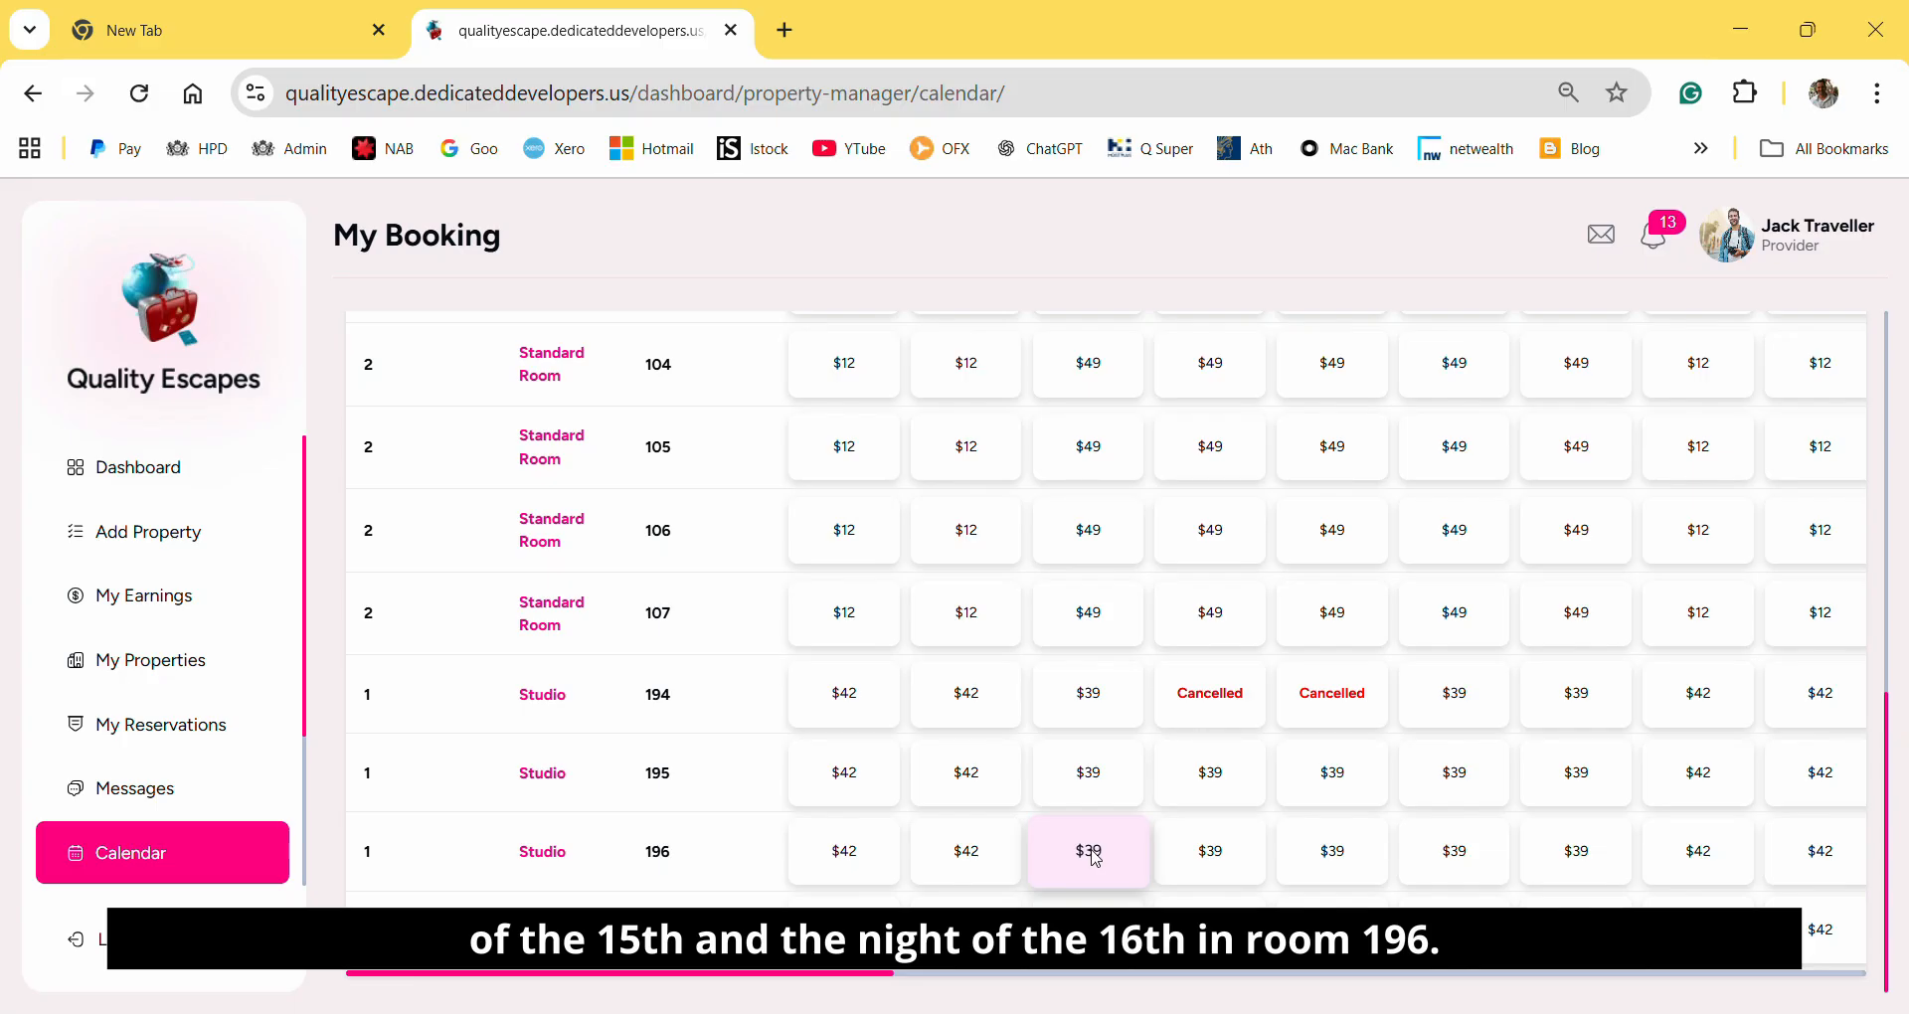
click(549, 861)
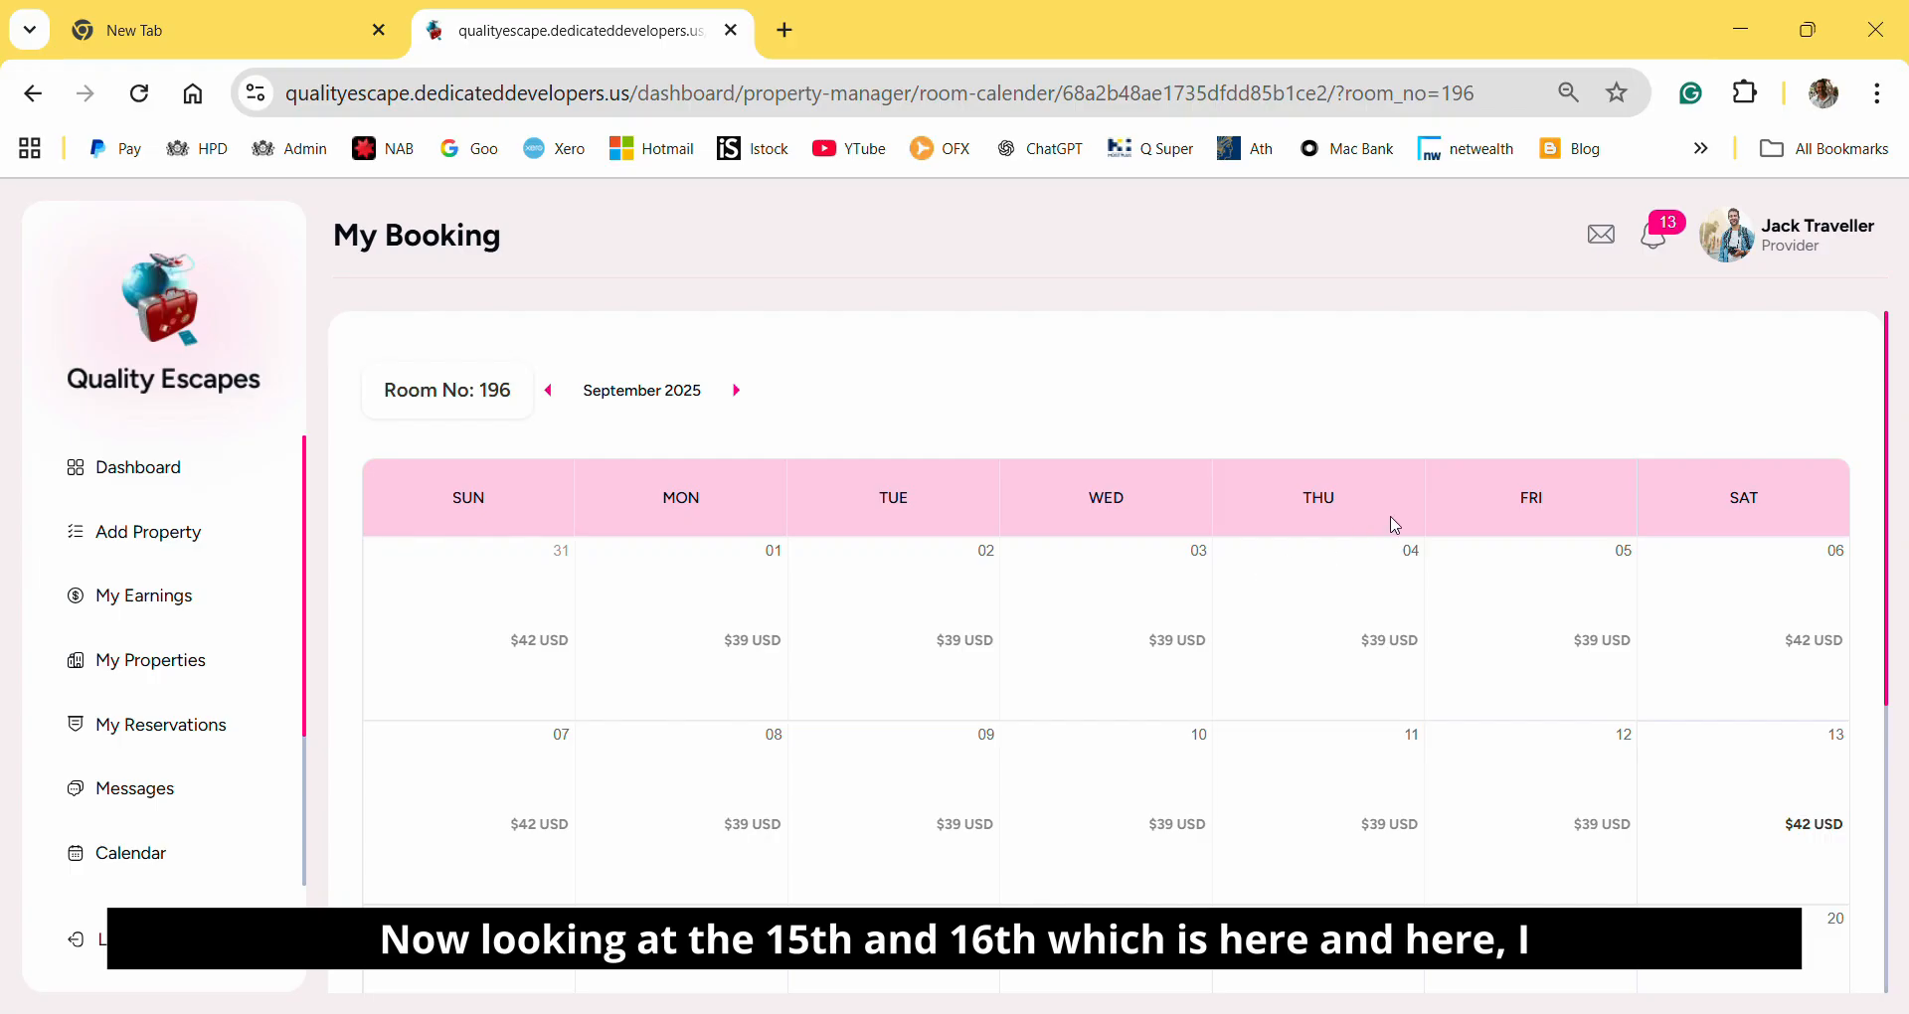
scroll(1395, 525, down, 3)
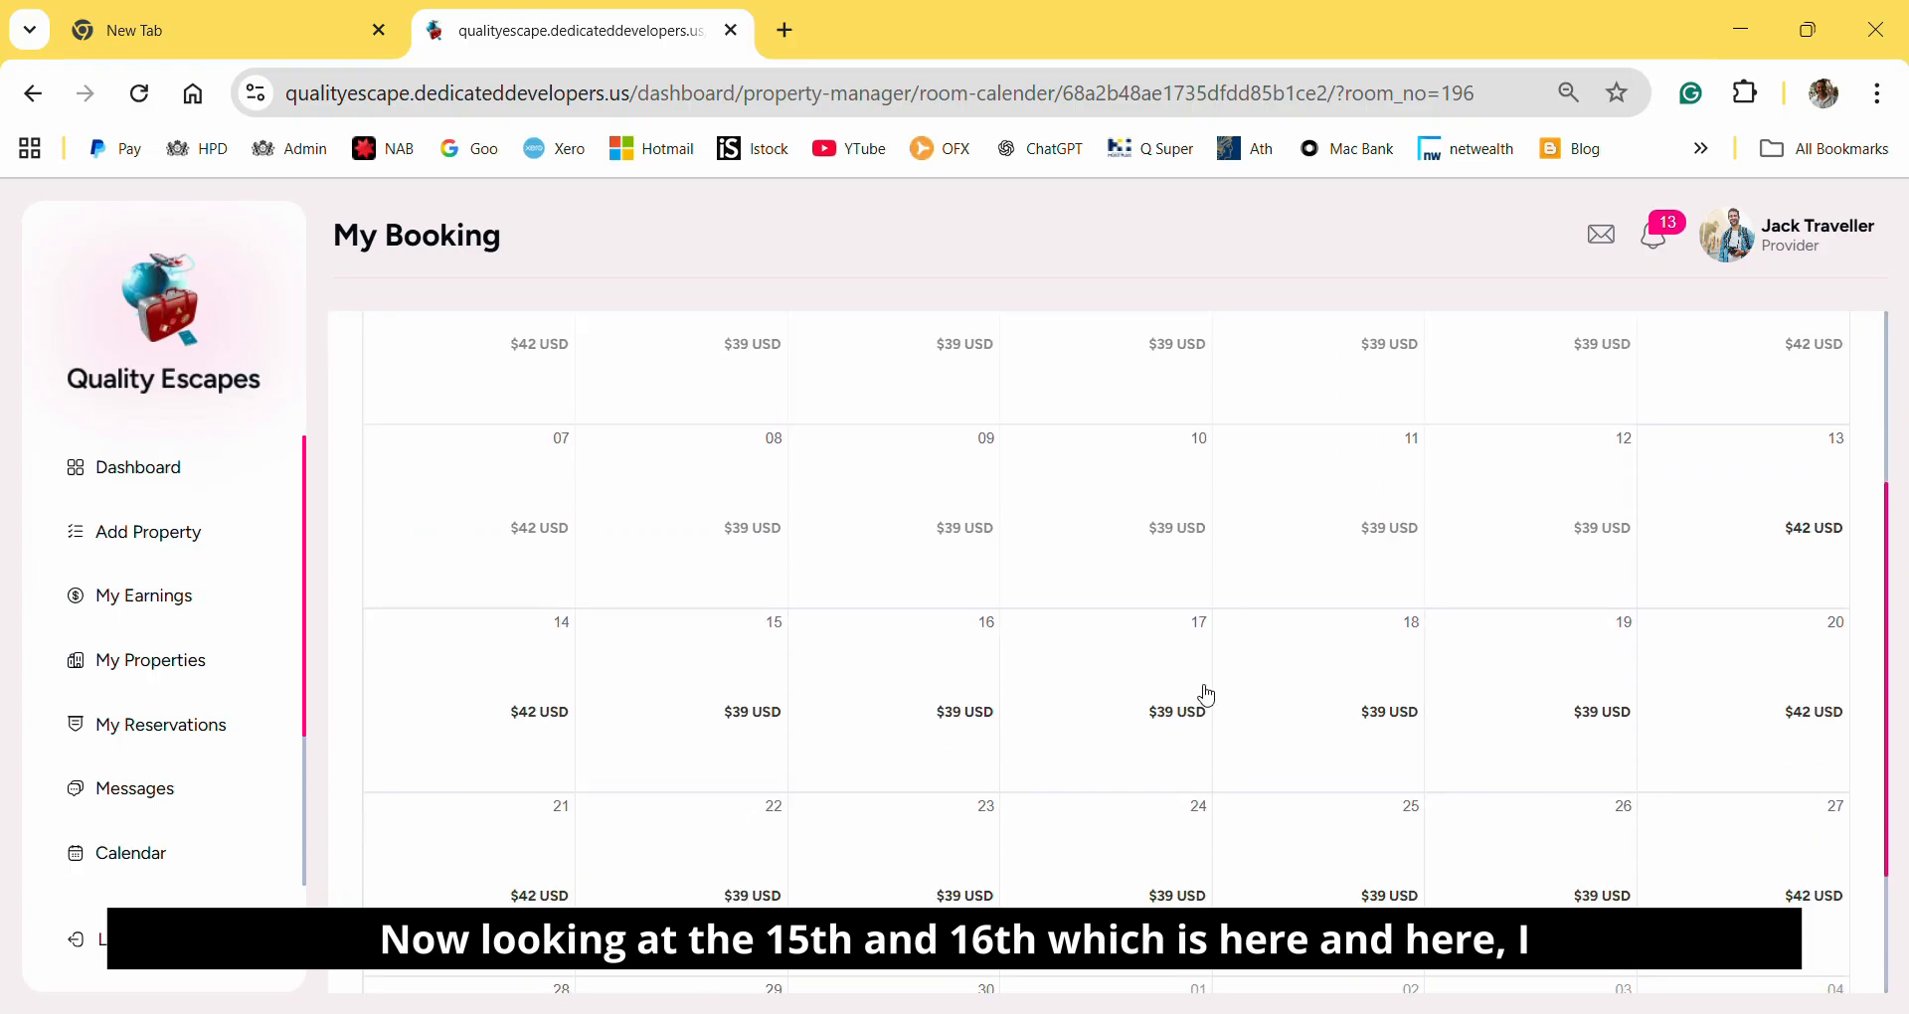
click(966, 713)
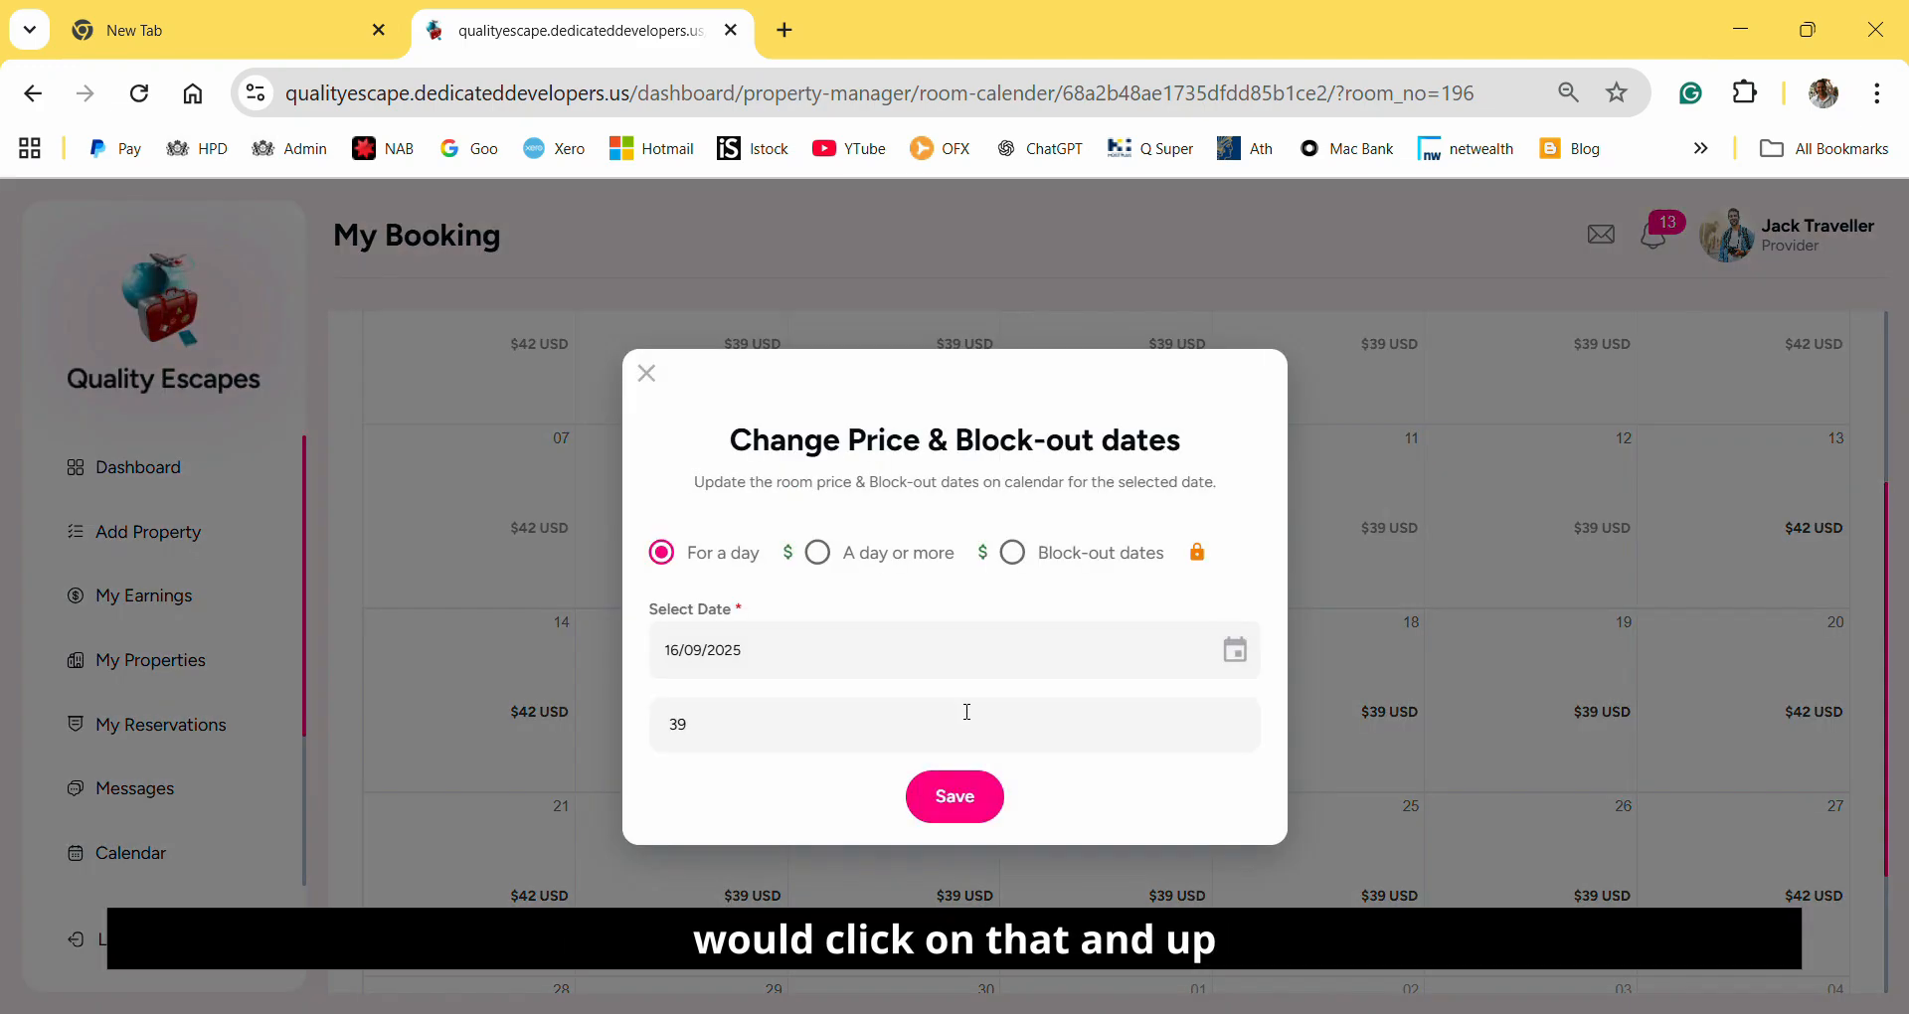
Block out Studio room 196 from 16/09/2025 to 17/09/2025 and save the change.
click(818, 554)
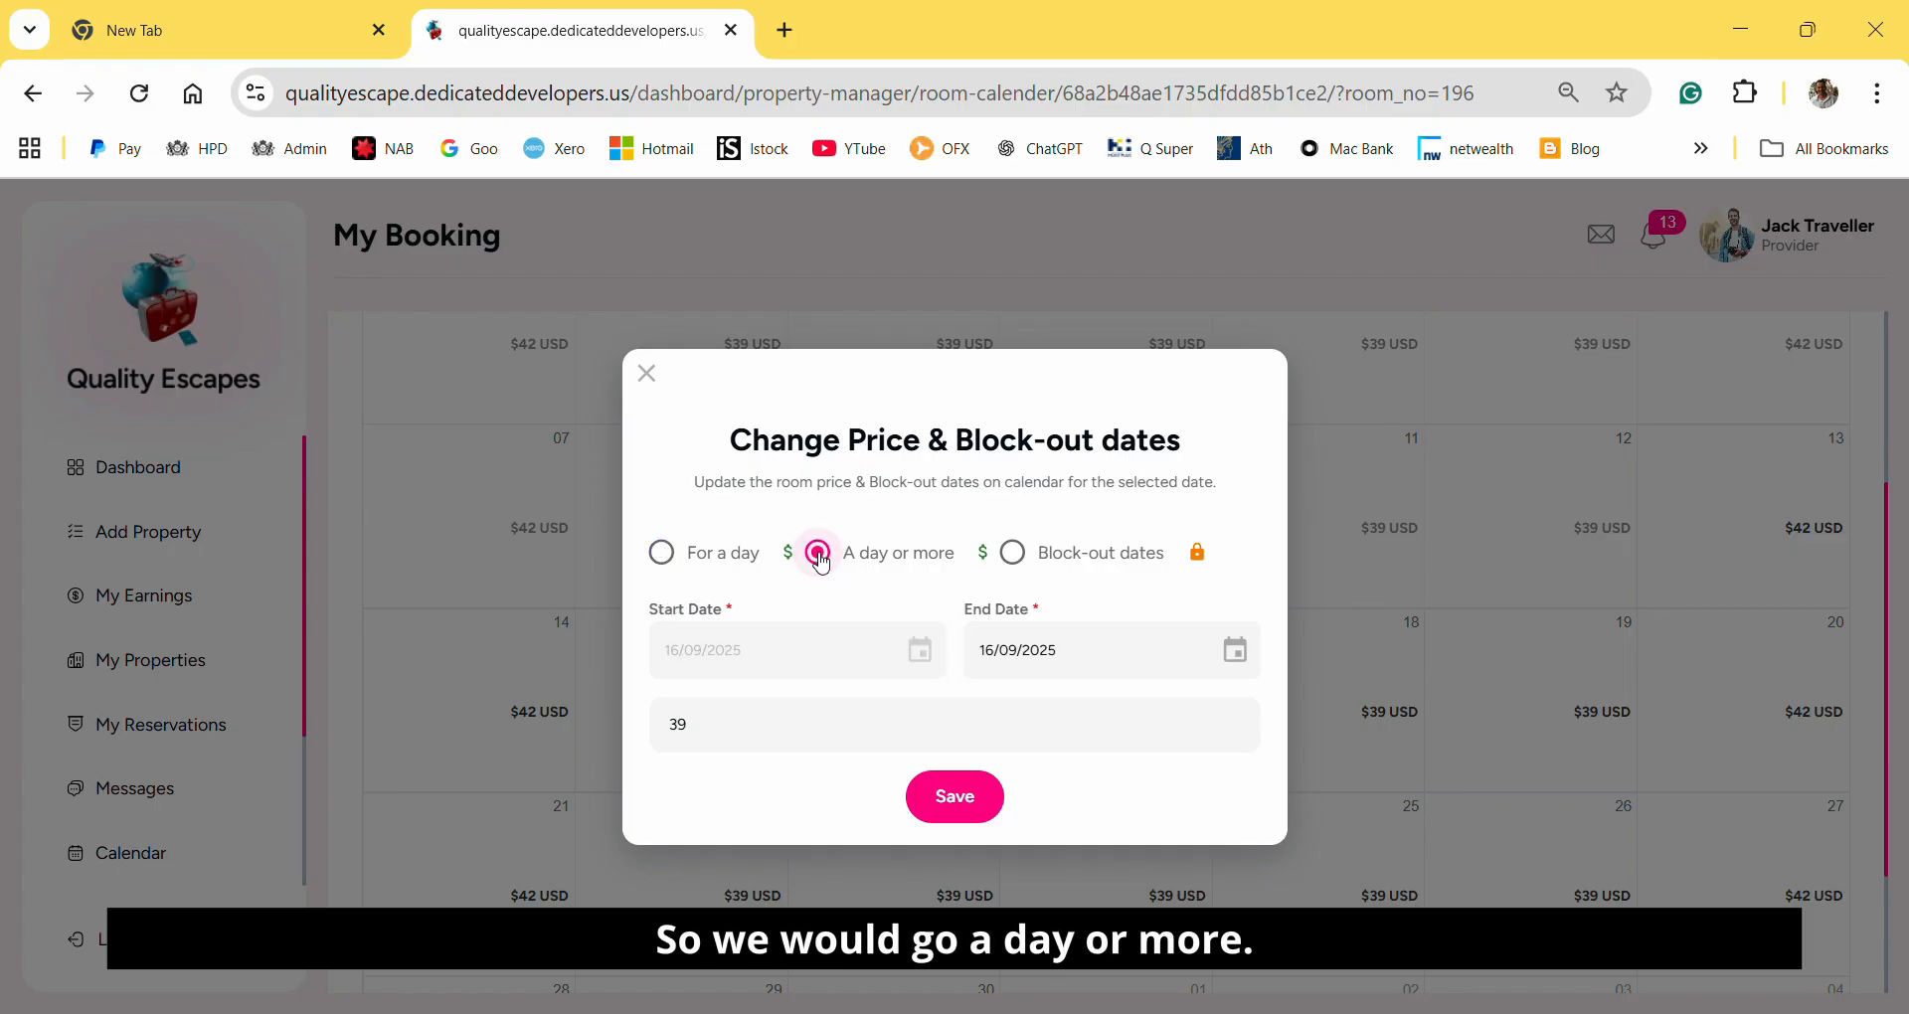
click(1236, 652)
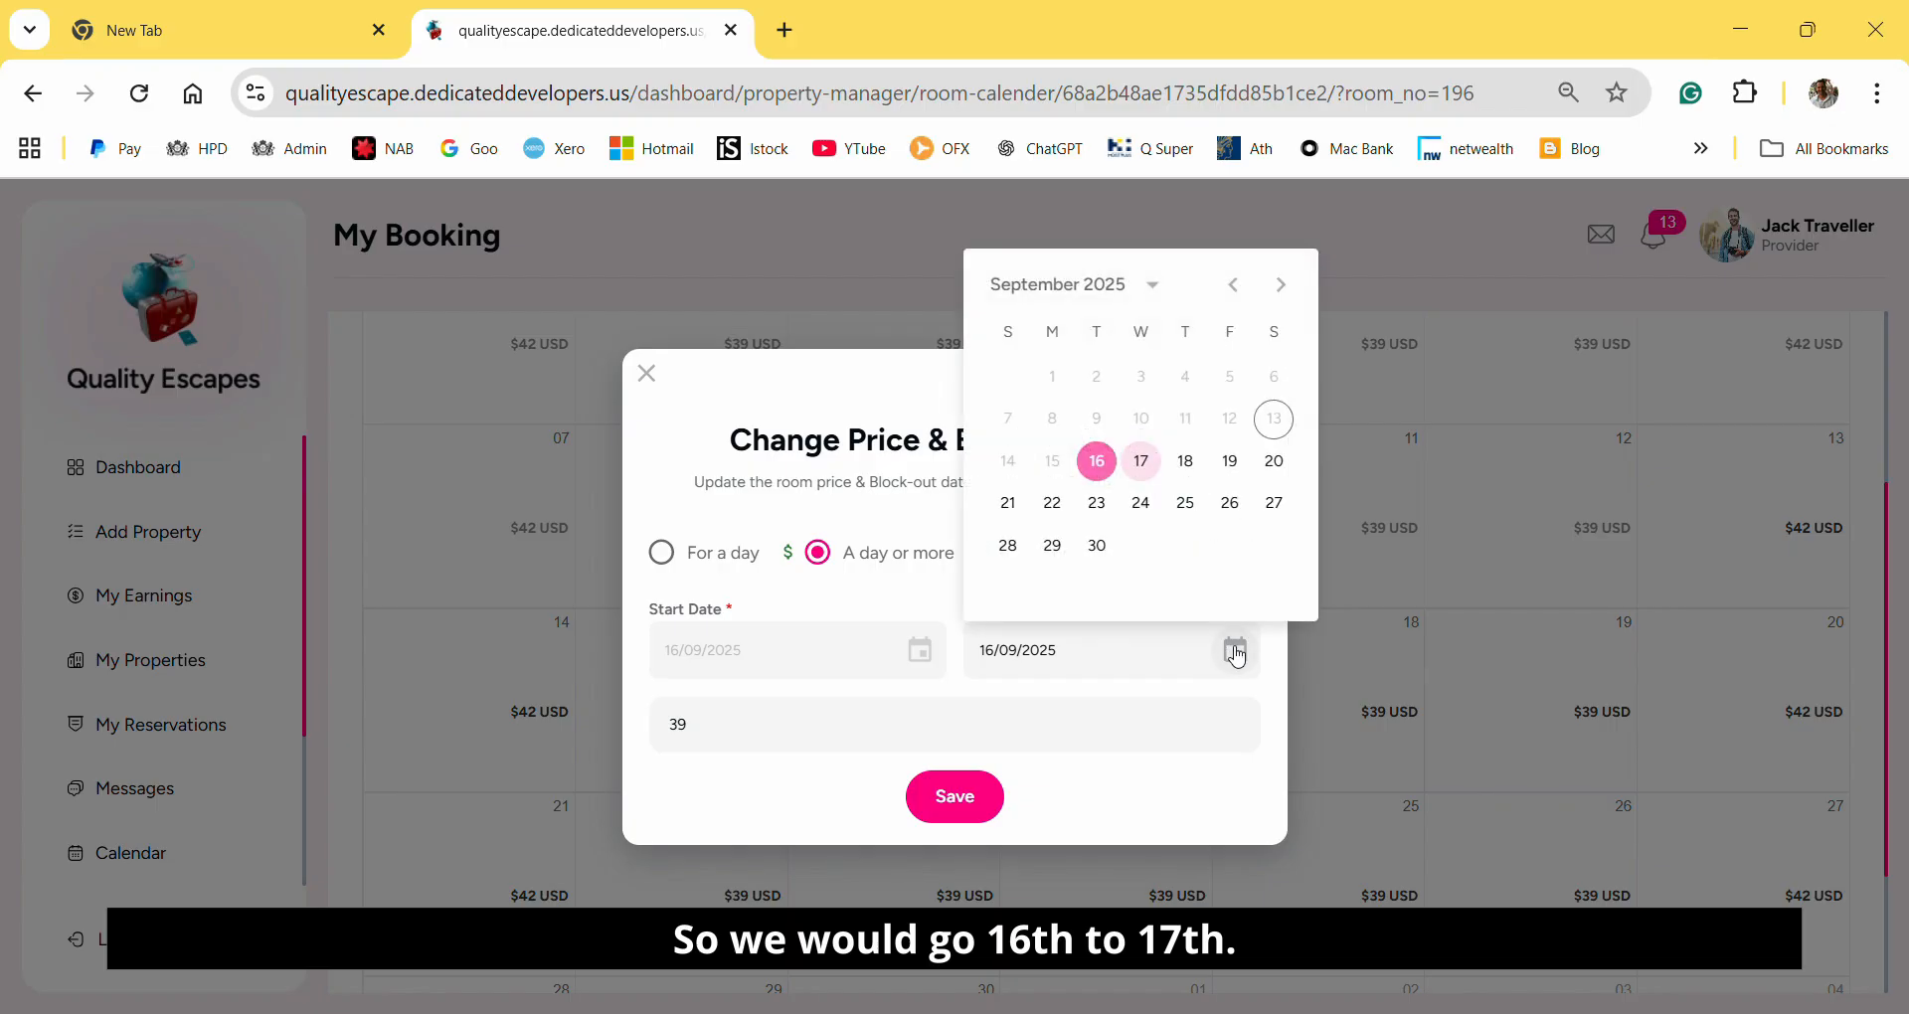
click(1144, 463)
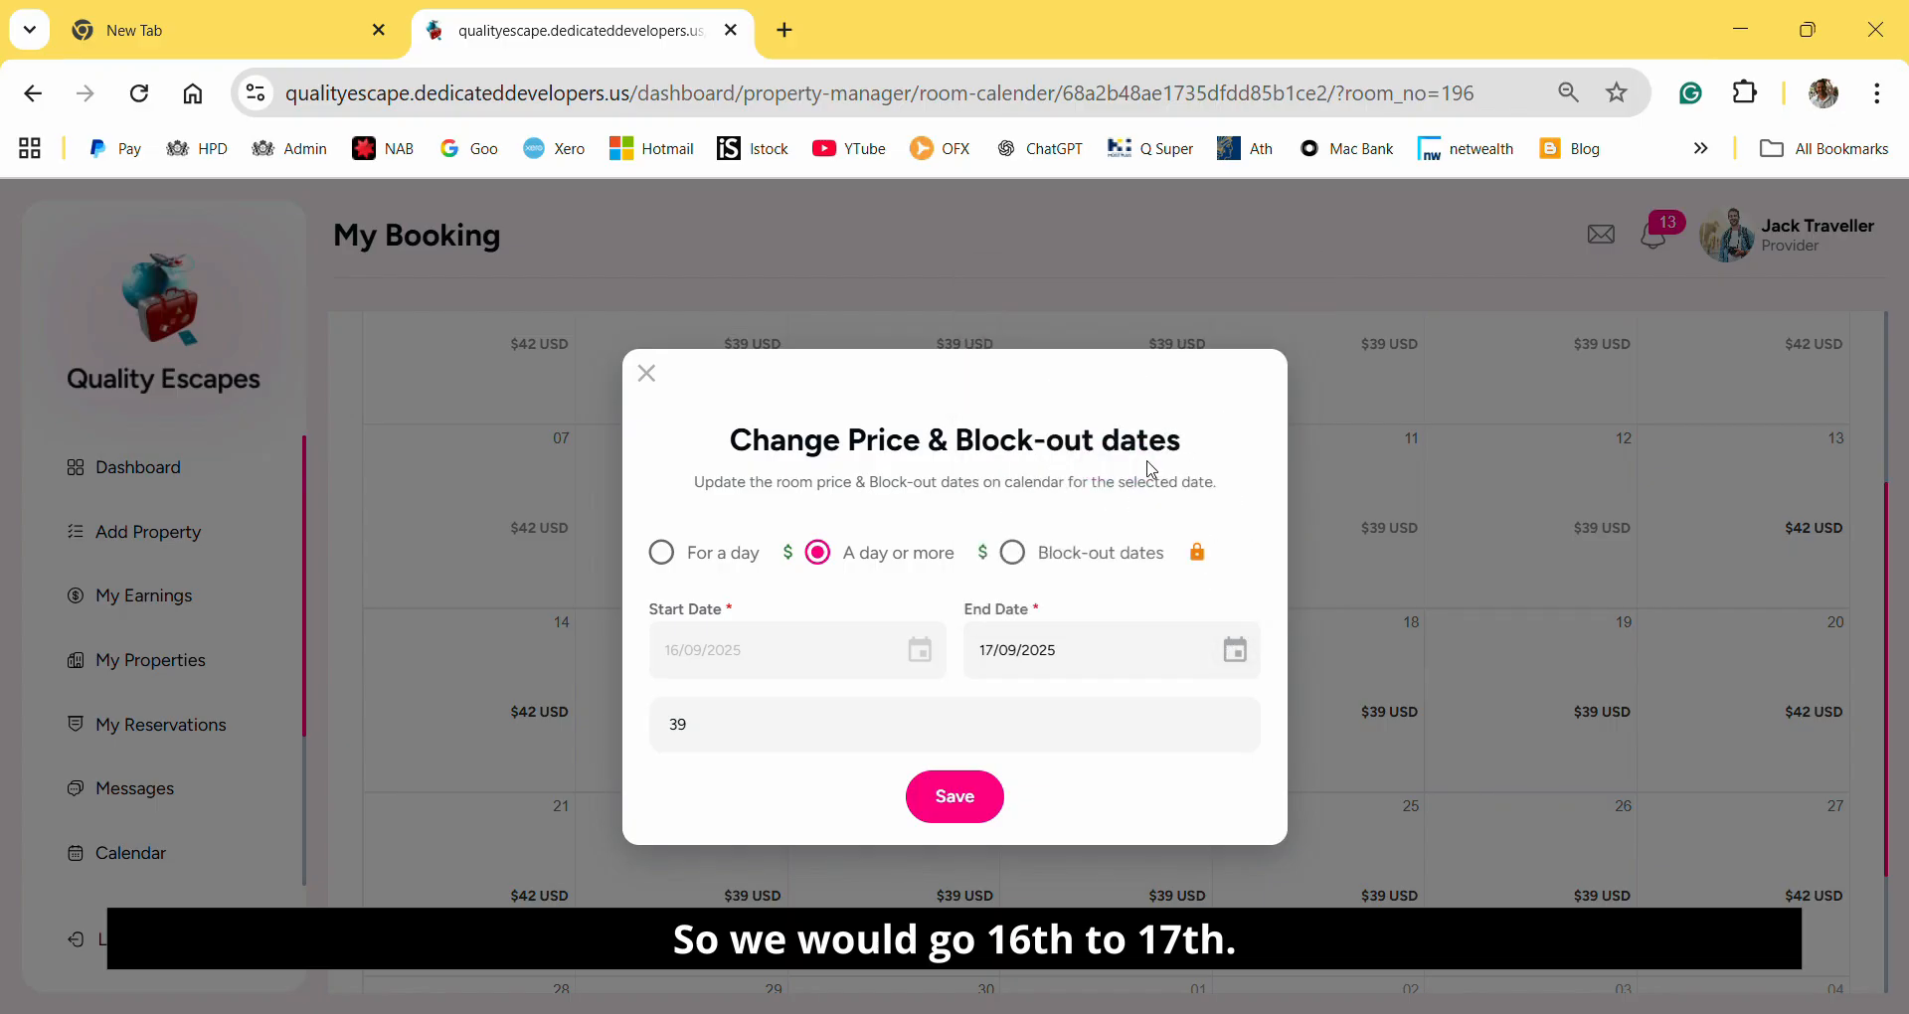
click(1013, 554)
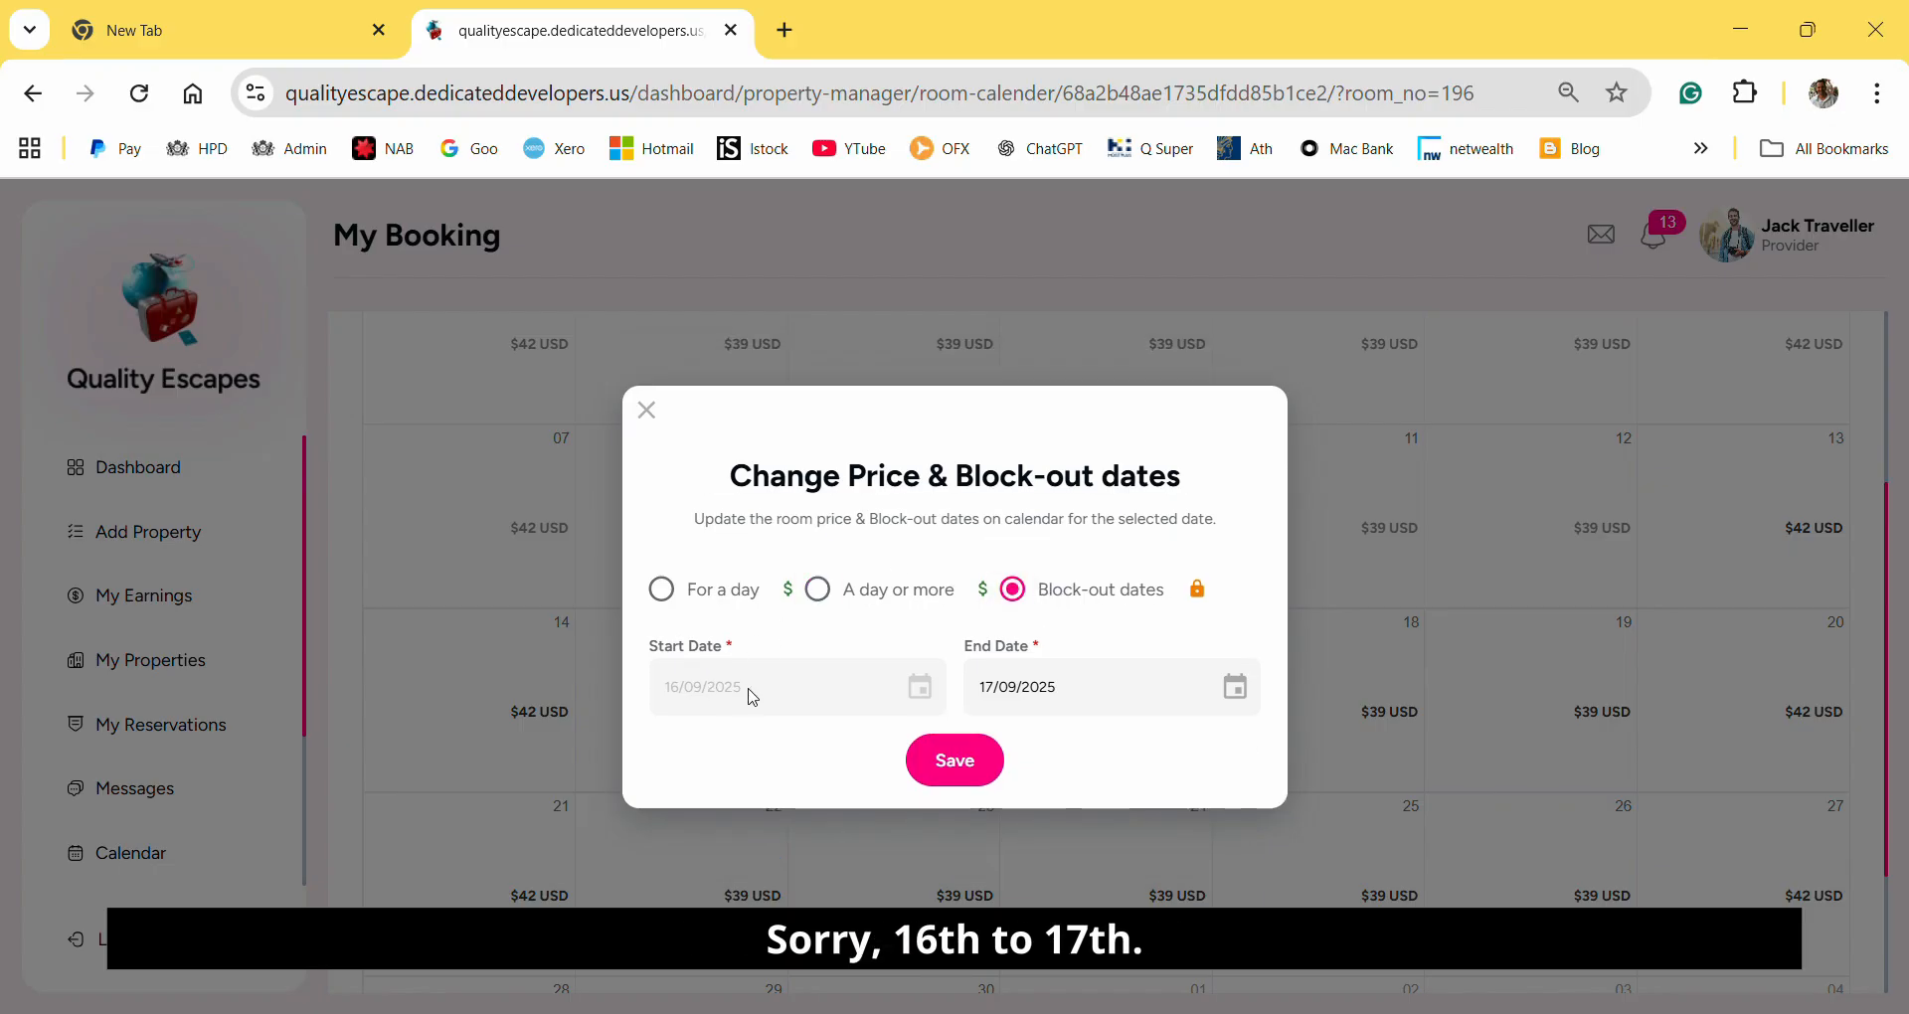
click(960, 767)
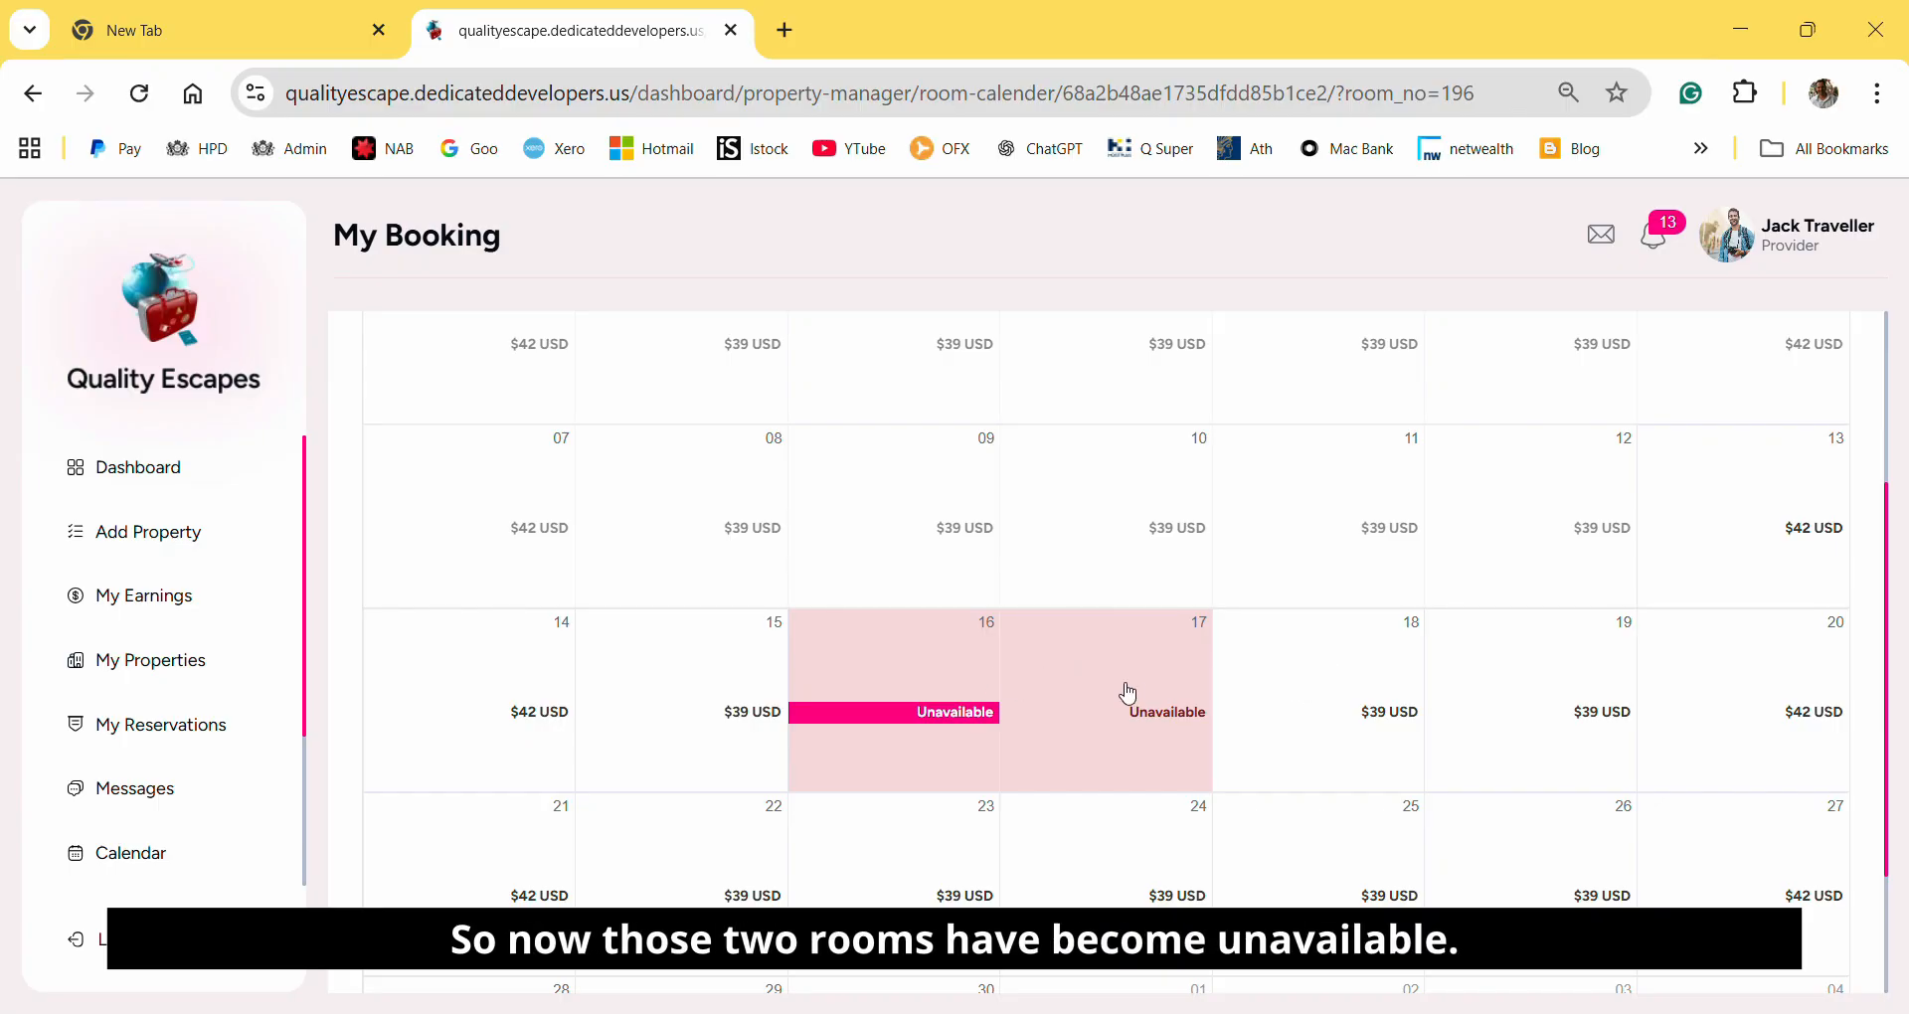
Return to the booking calendar, choose the Daylesford Dallas Hotel and check the September dates of its studio rooms.
scroll(1126, 693, up, 3)
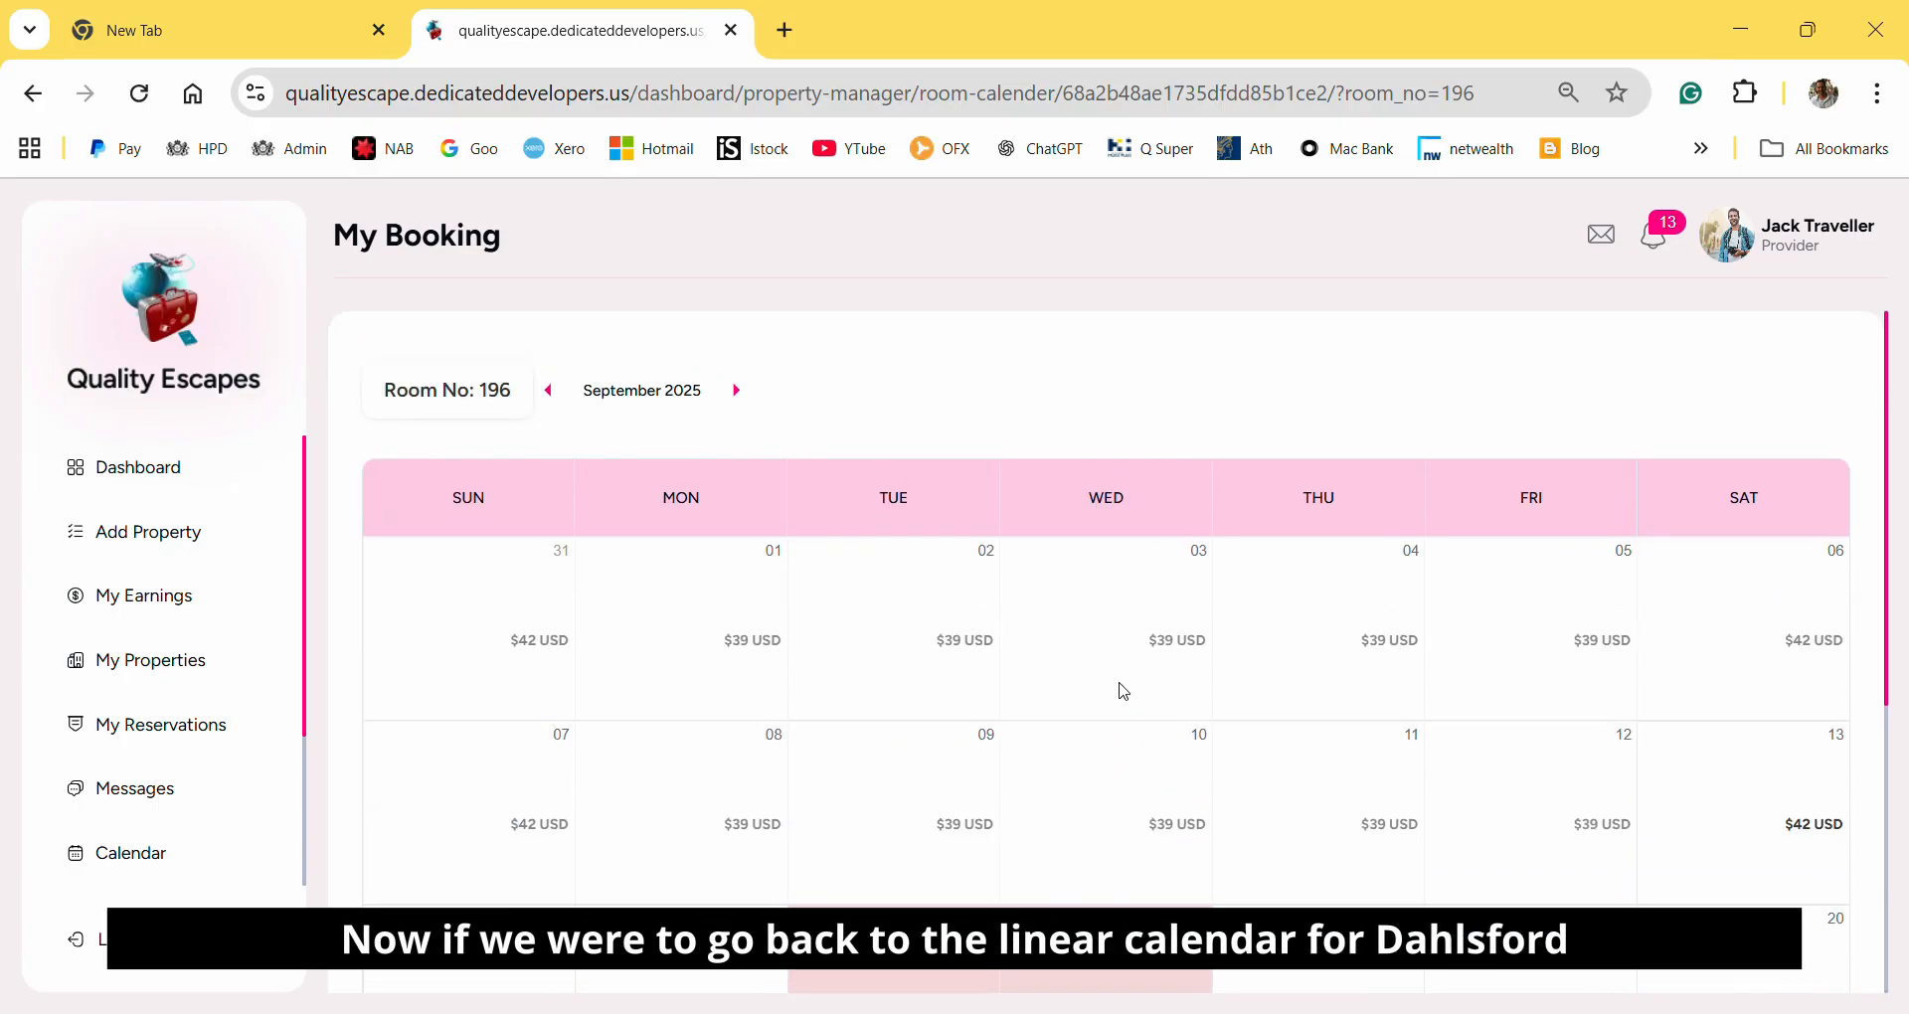
scroll(1124, 691, down, 3)
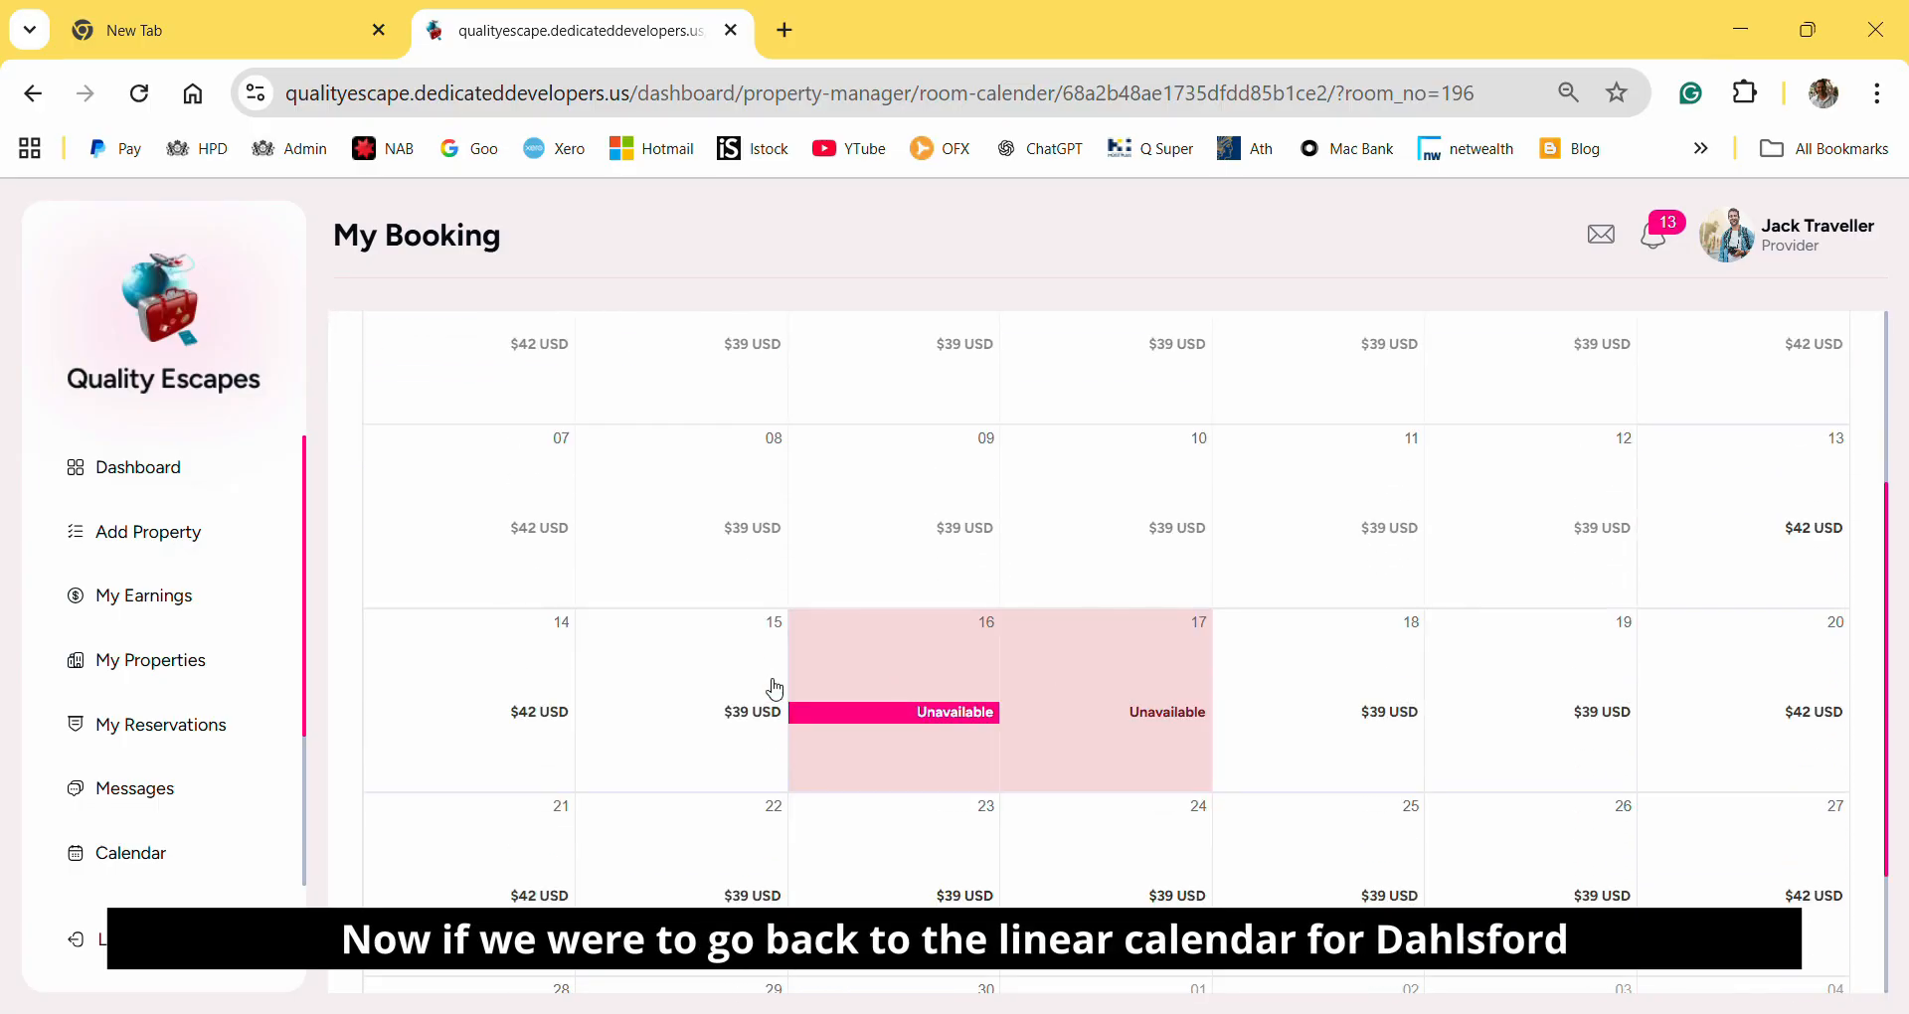
click(151, 873)
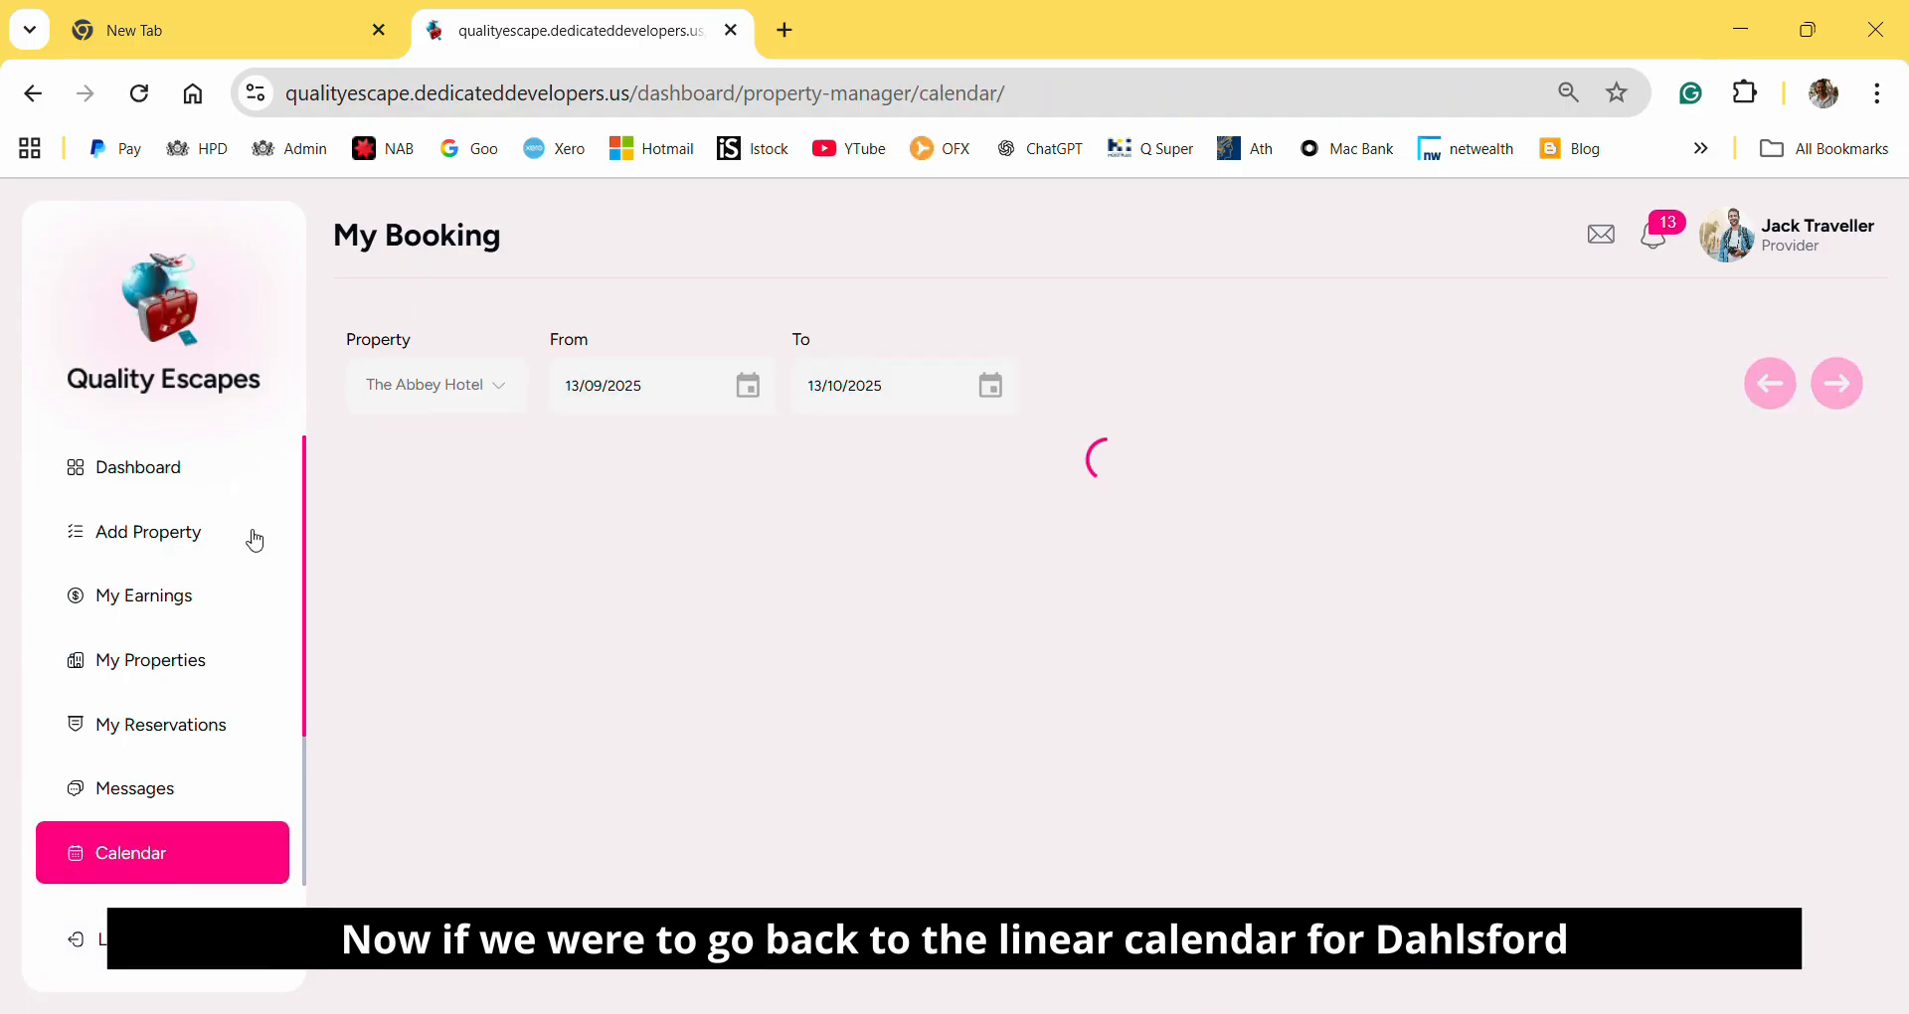
click(459, 384)
click(461, 513)
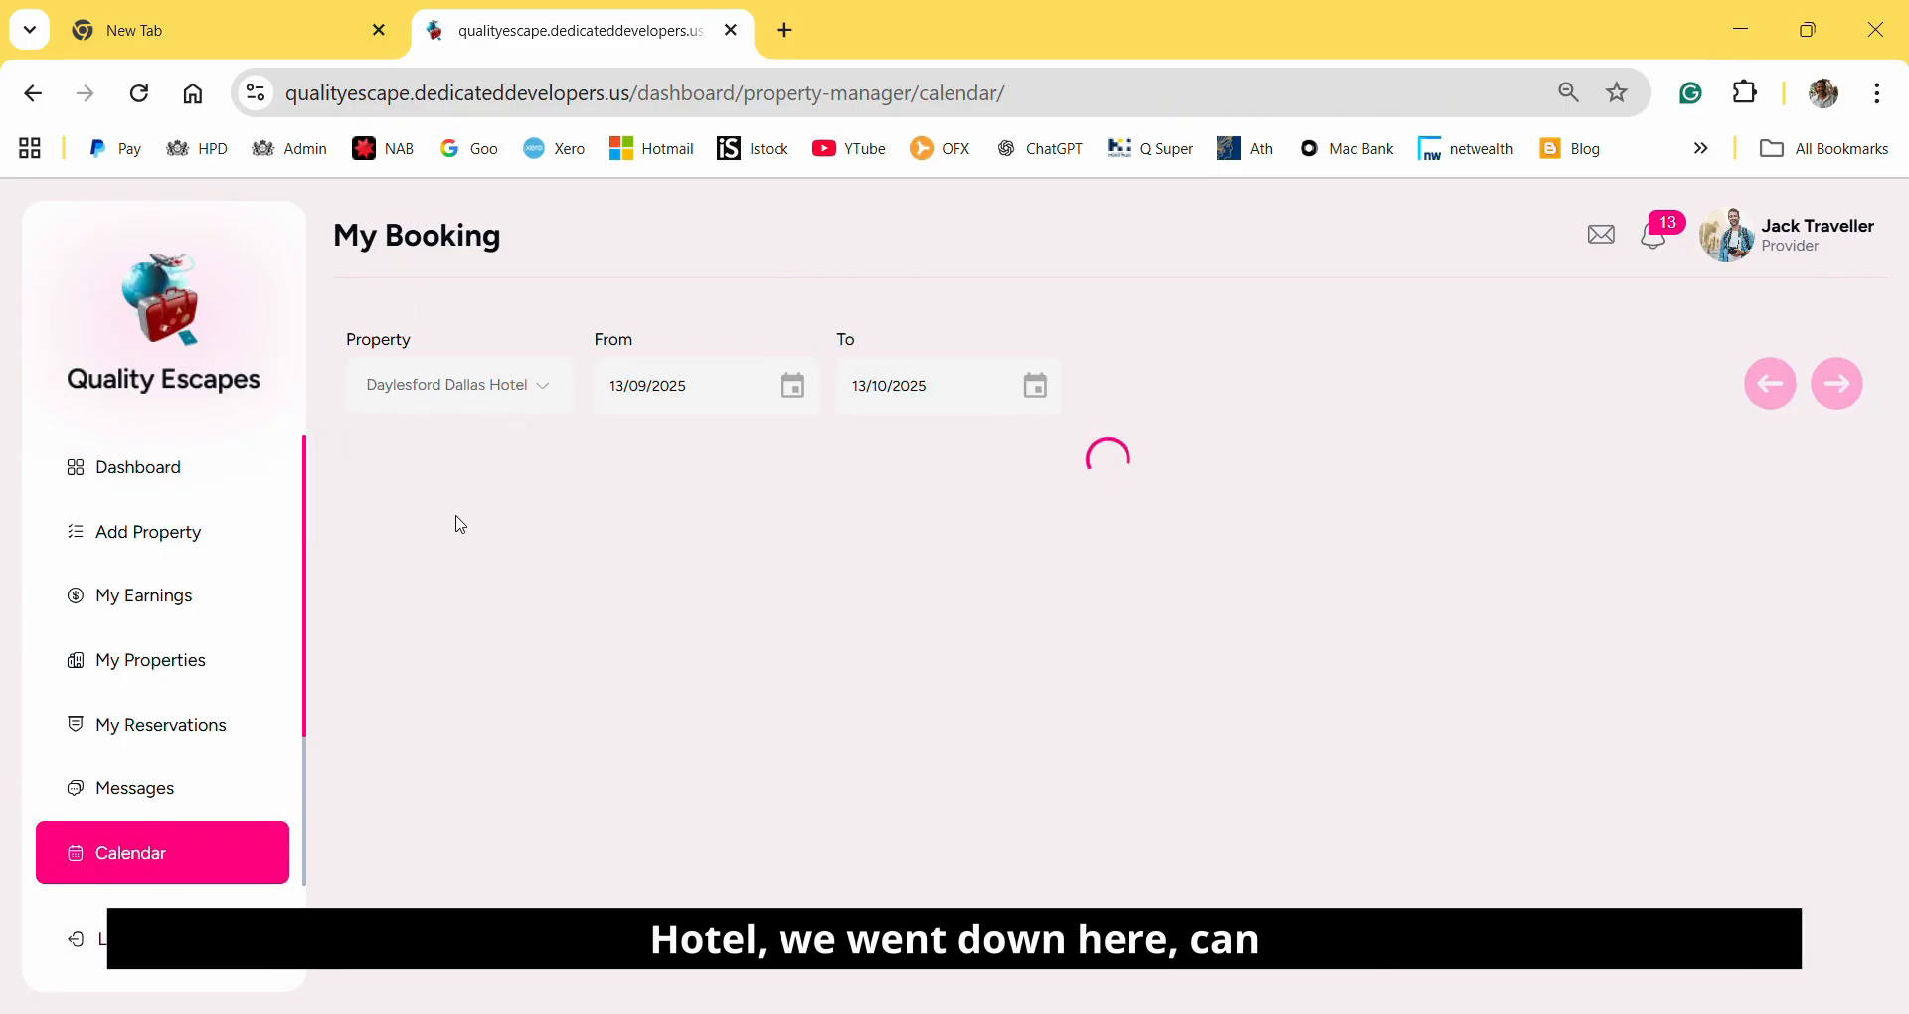
scroll(1550, 883, down, 10)
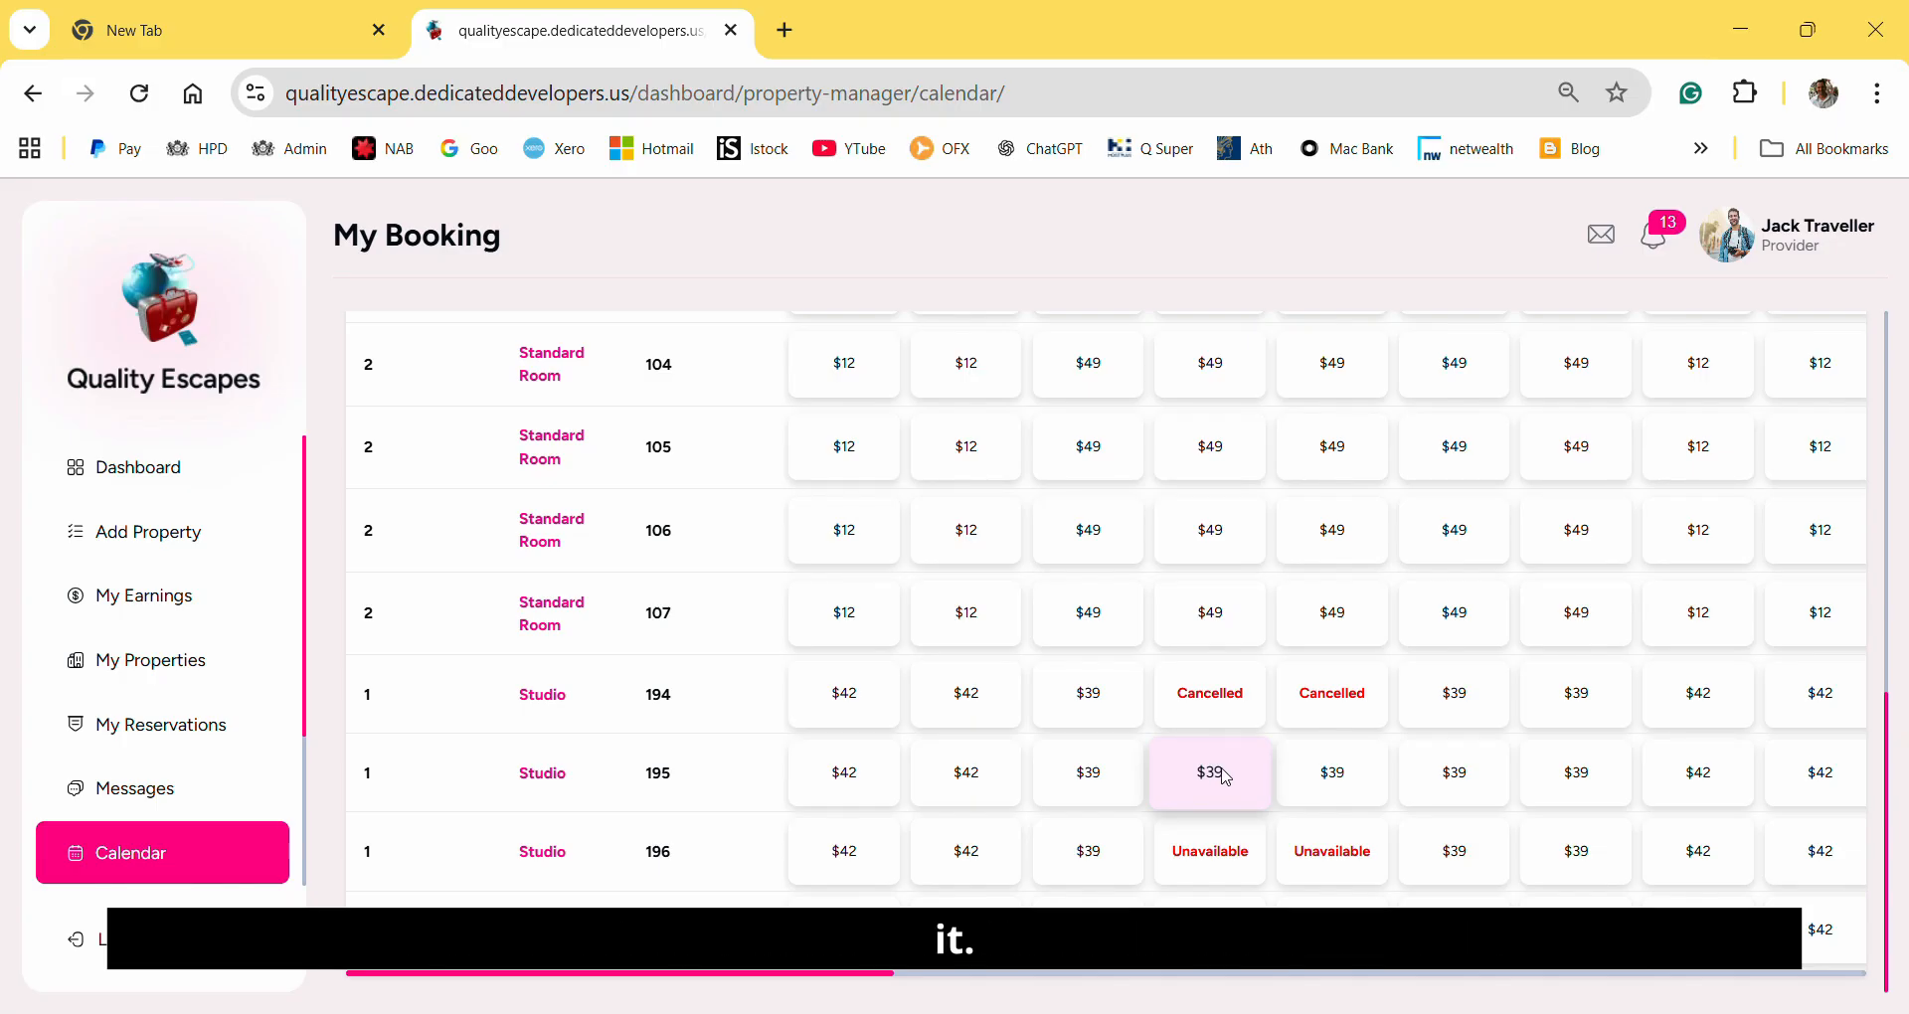
Open the monthly calendar of Studio room 195 and bring up the price and block-out settings for 16 September 2025.
click(545, 776)
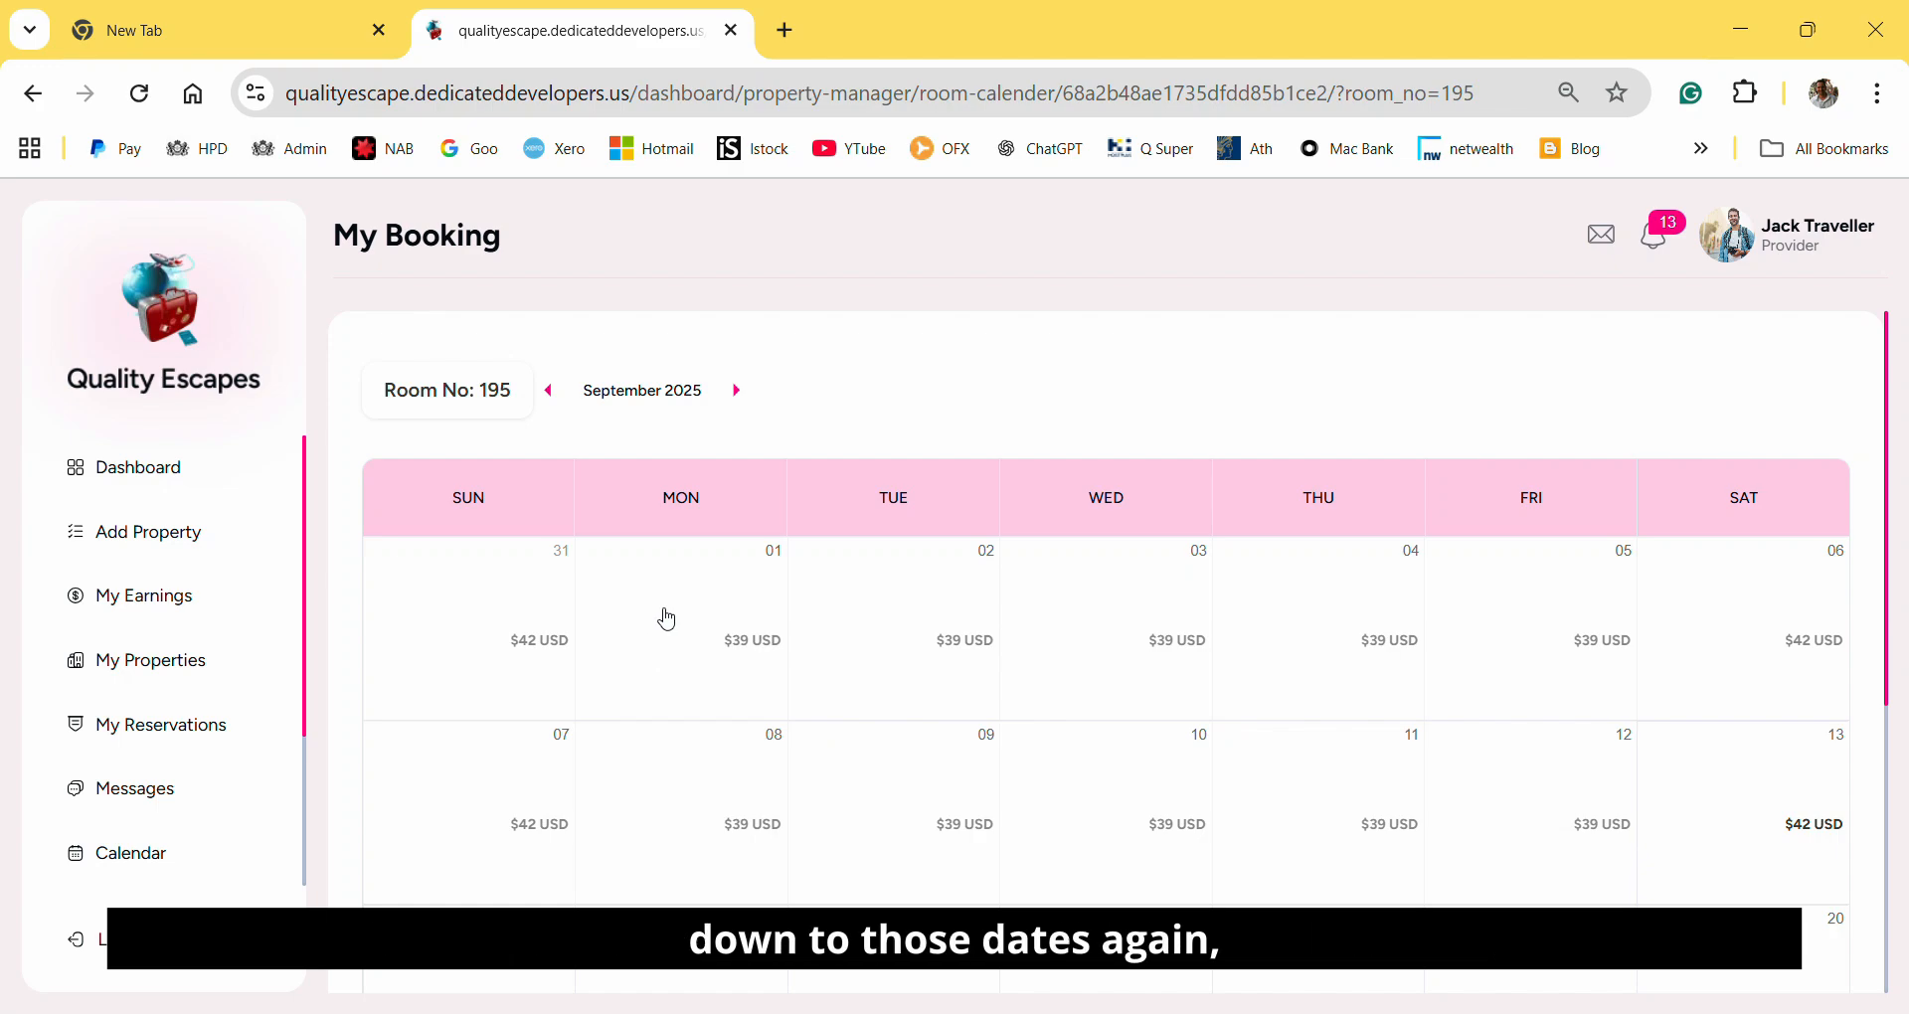
scroll(667, 619, down, 5)
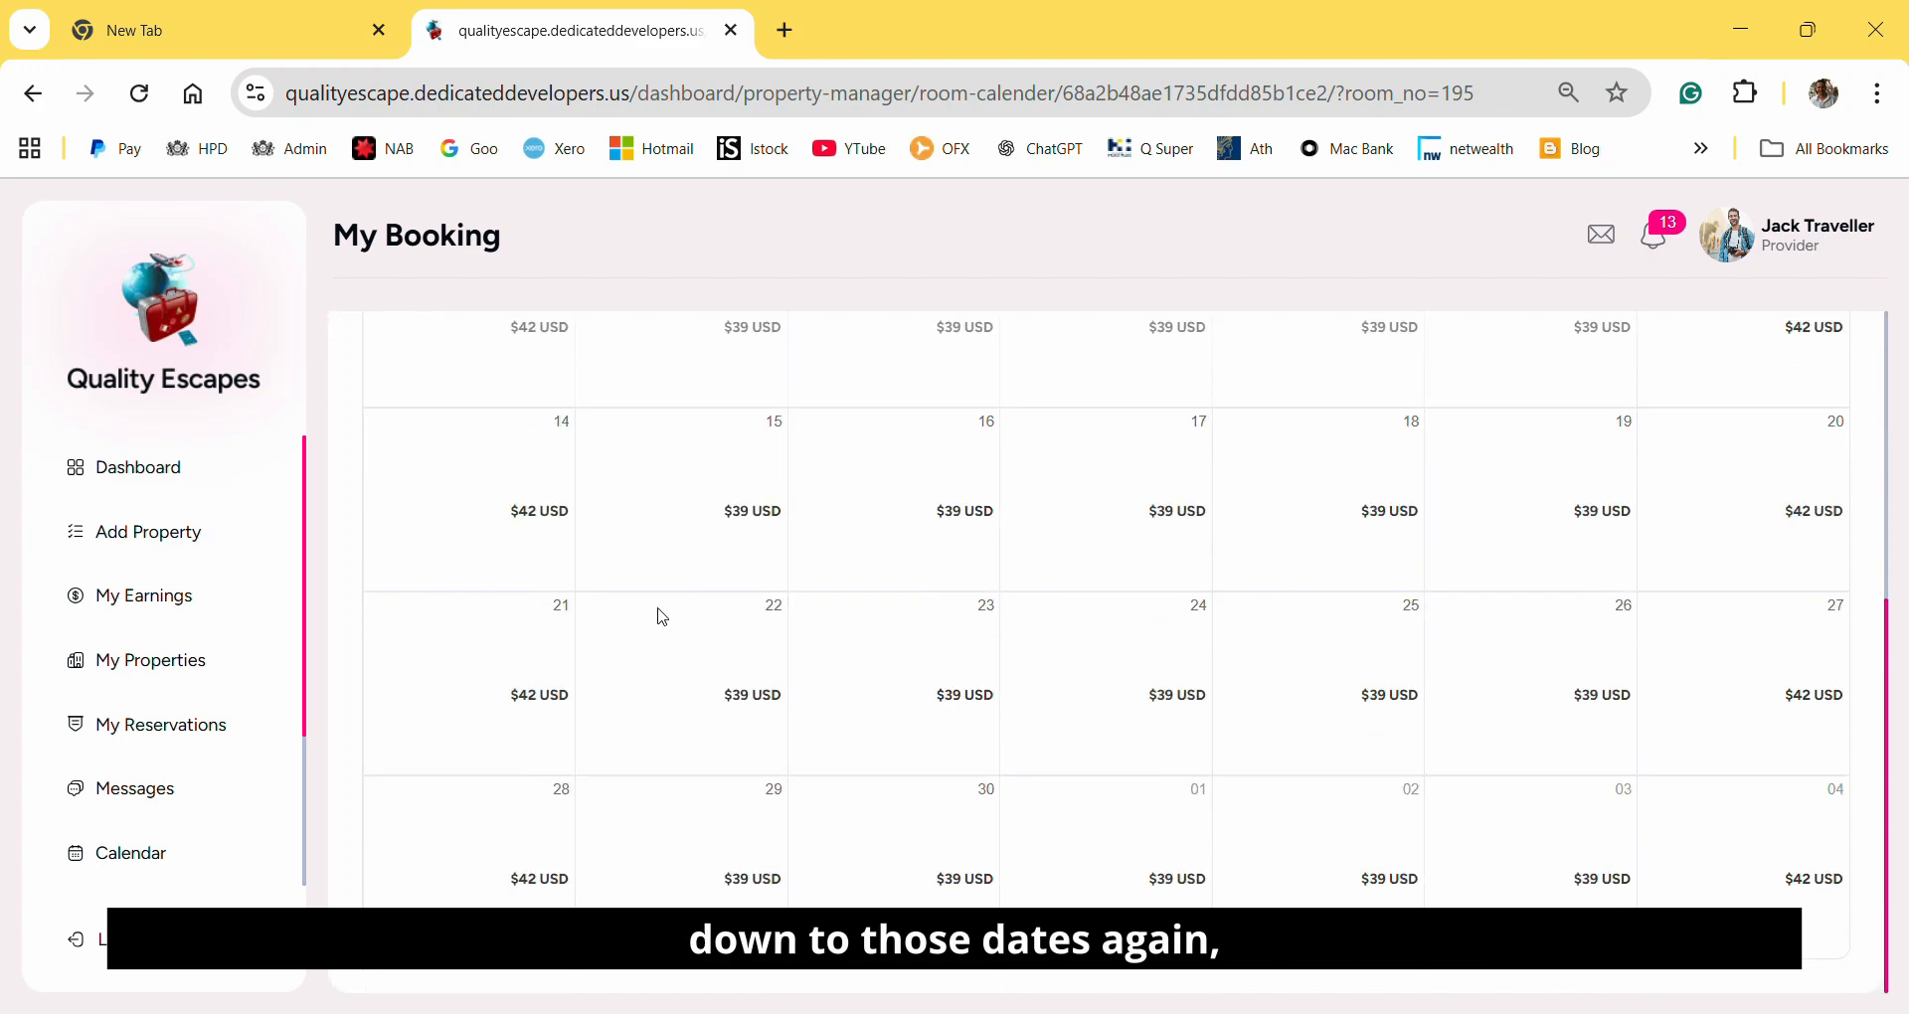
click(951, 511)
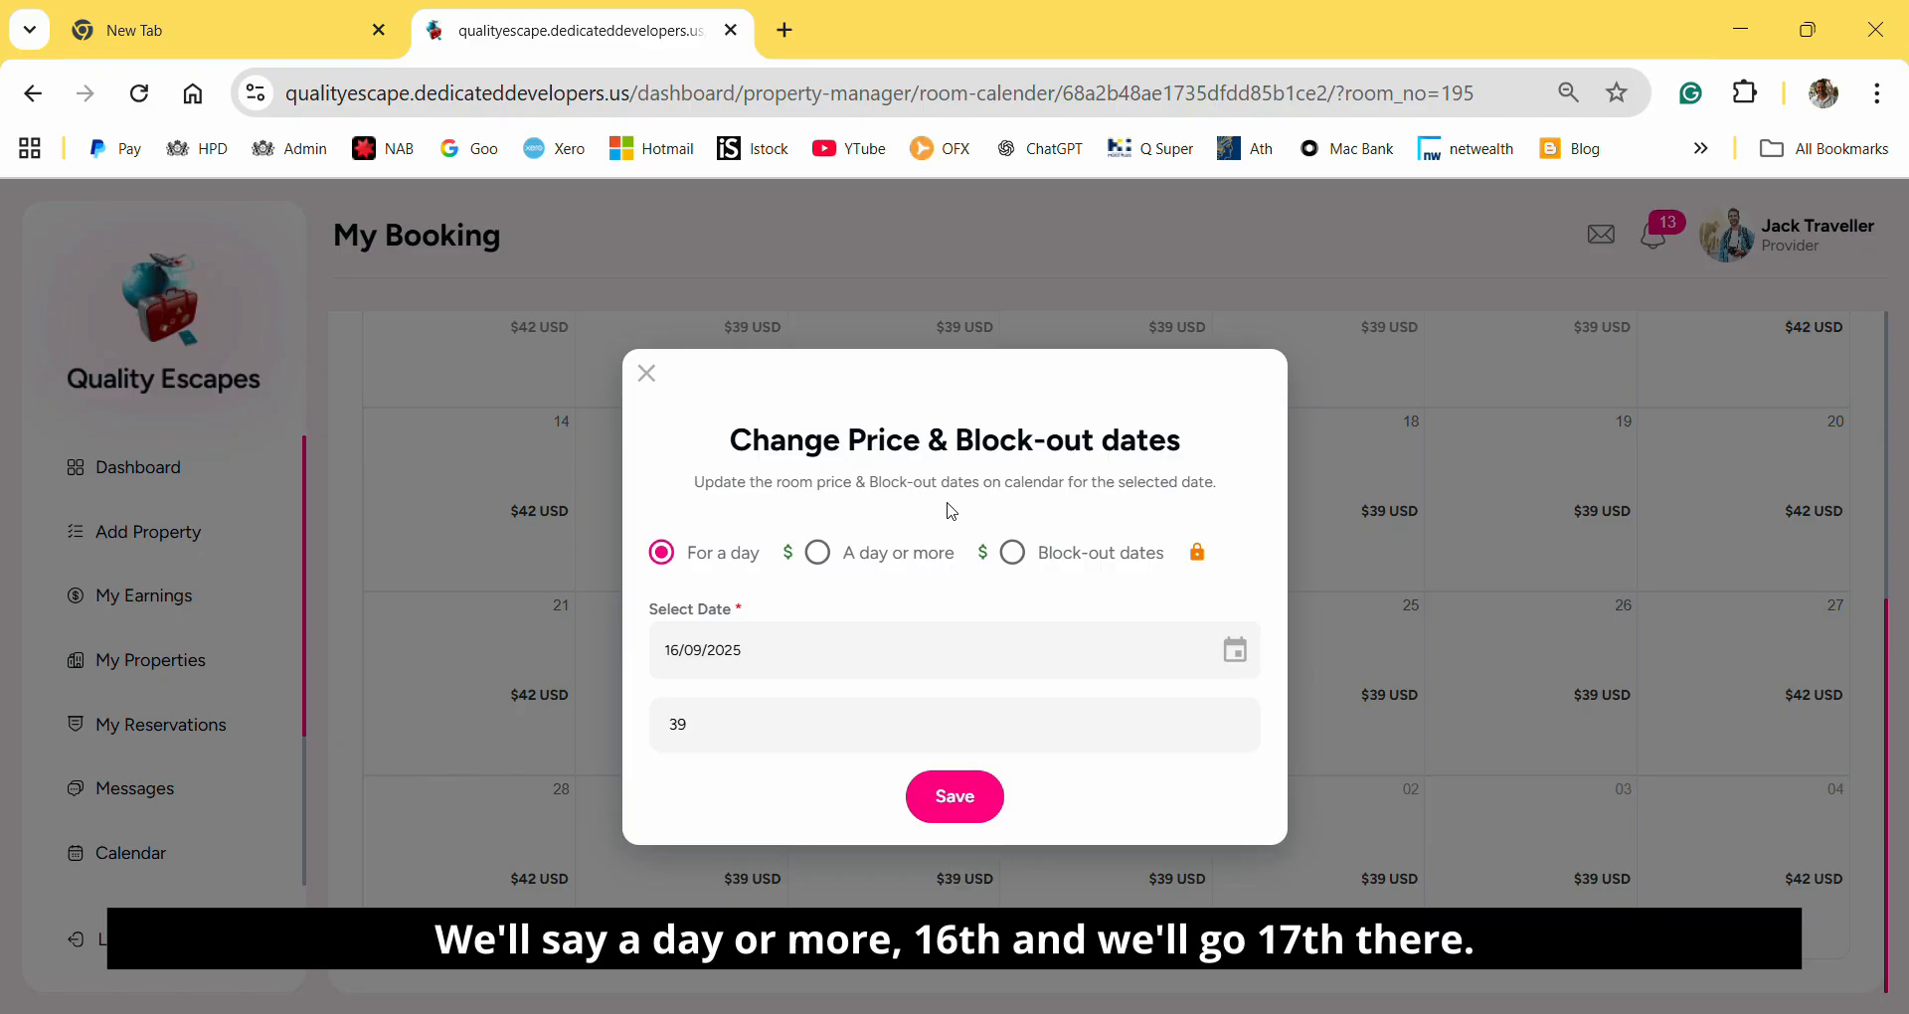
Set the price of Studio room 195 to 99 USD for 16/09/2025 to 17/09/2025 and save the change.
click(817, 553)
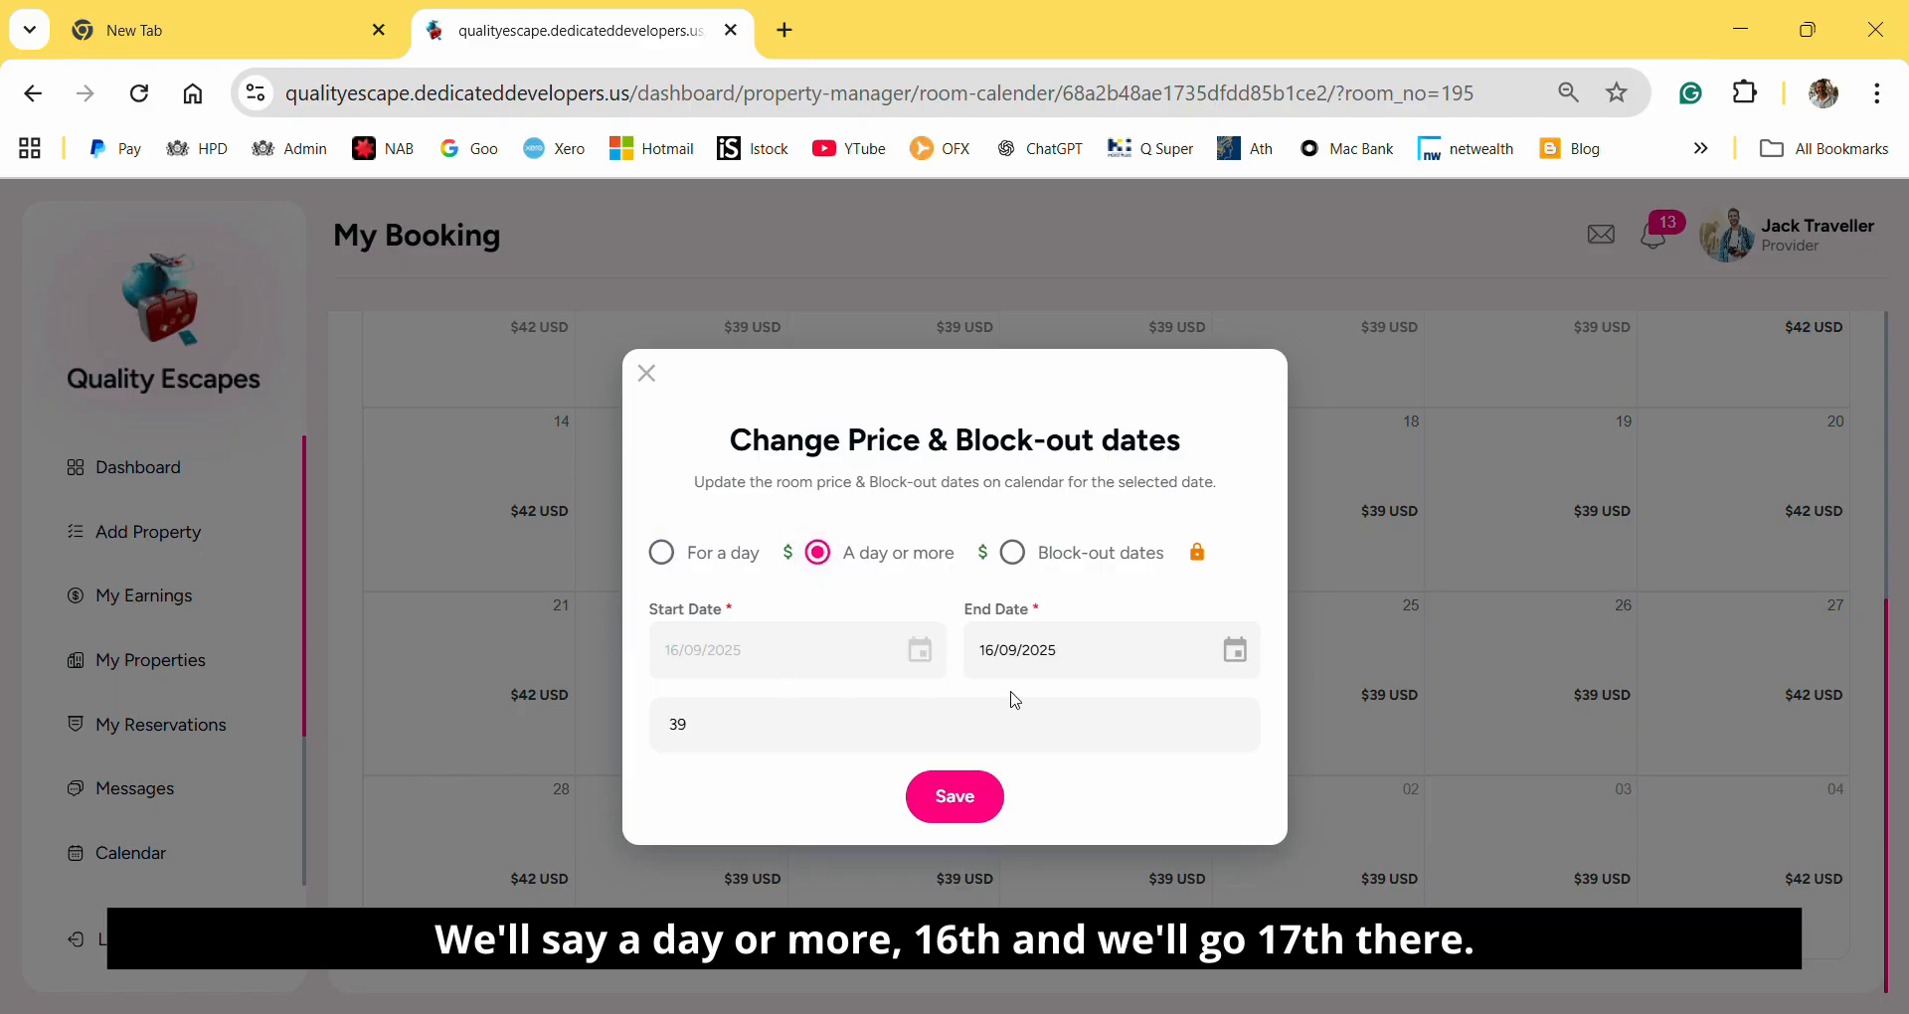
click(1237, 650)
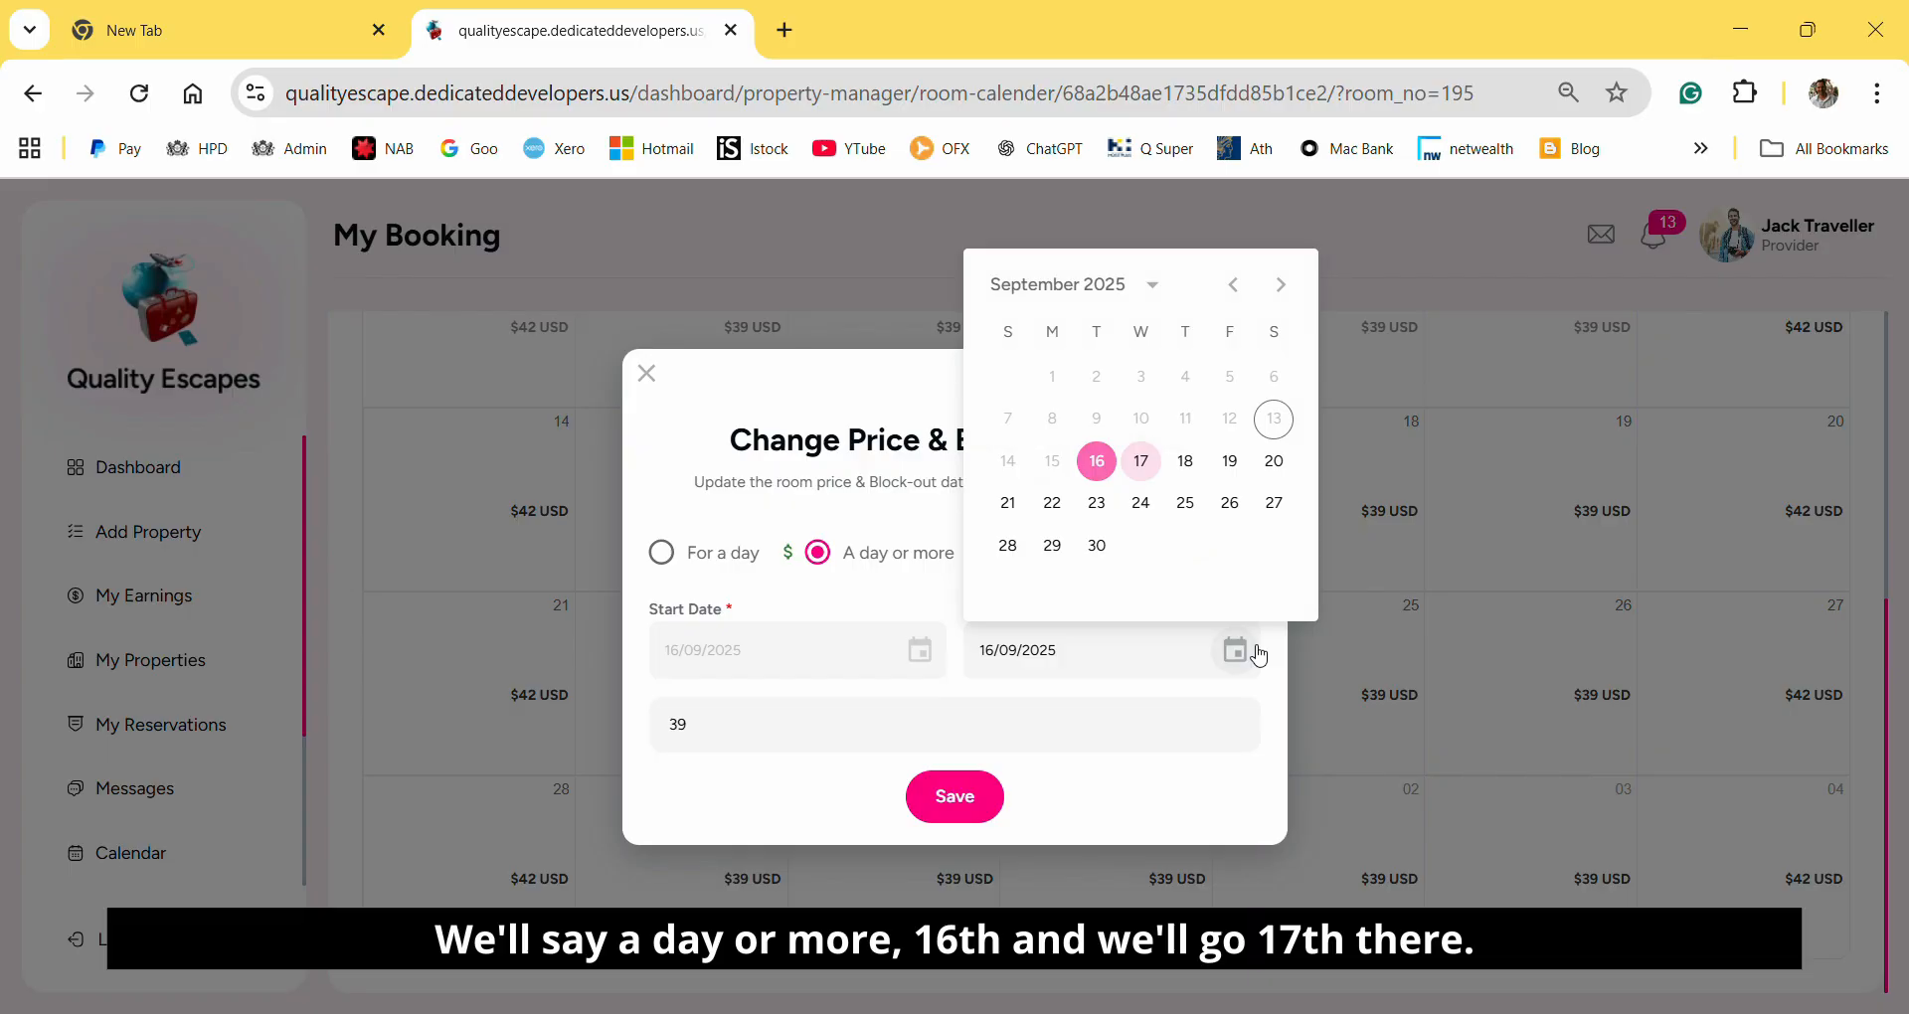
click(1141, 460)
click(732, 737)
drag(732, 737, 622, 731)
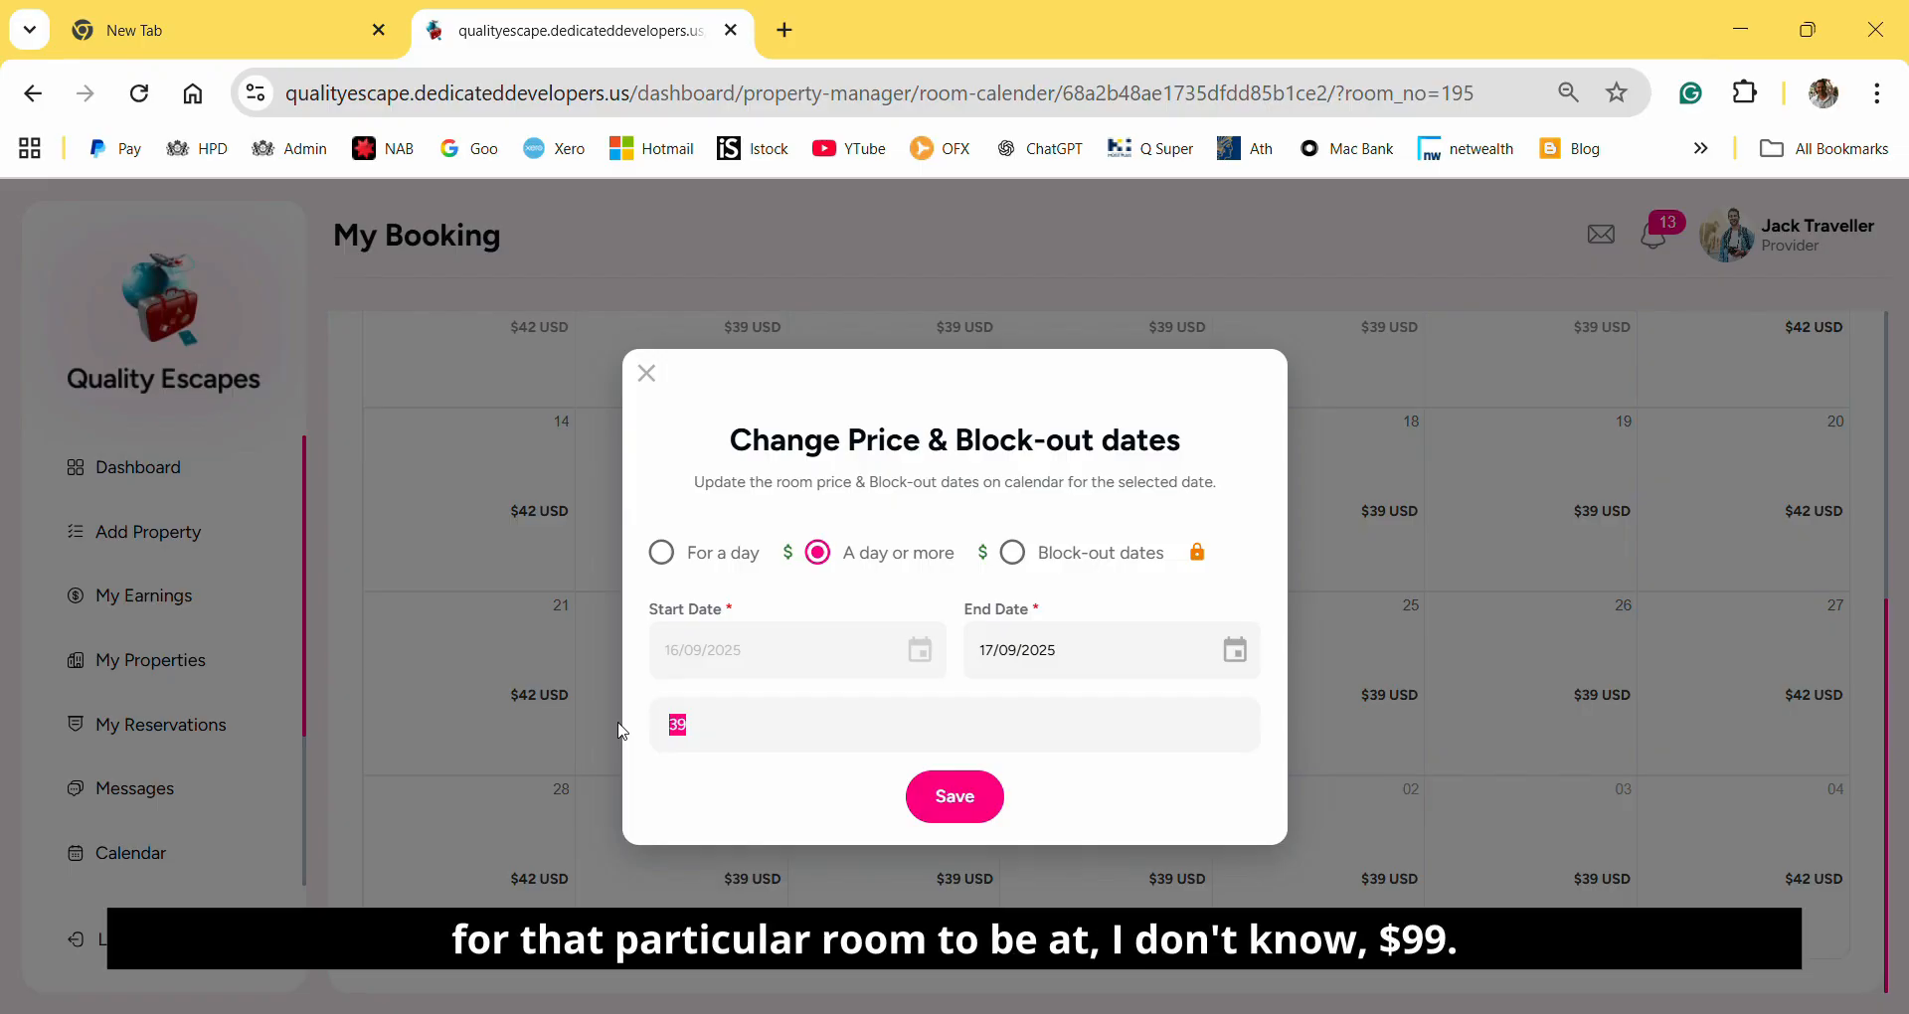
text(99)
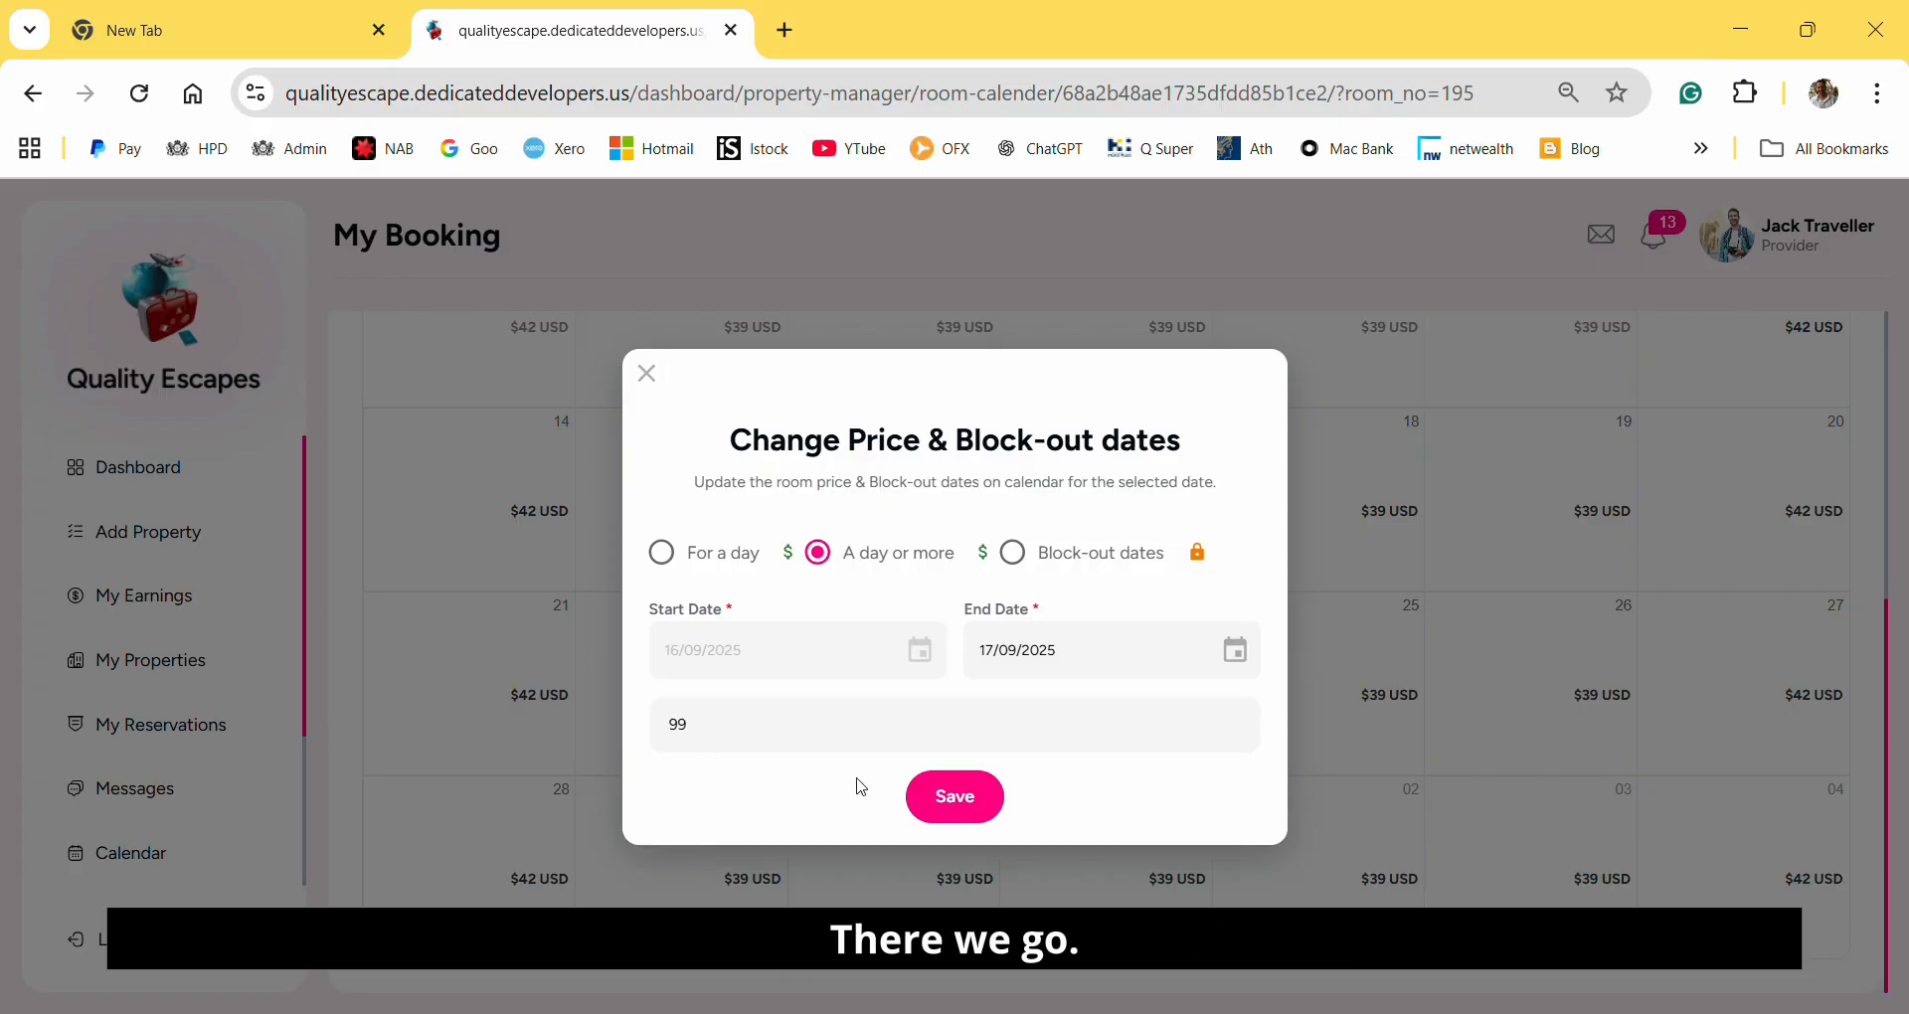
click(952, 807)
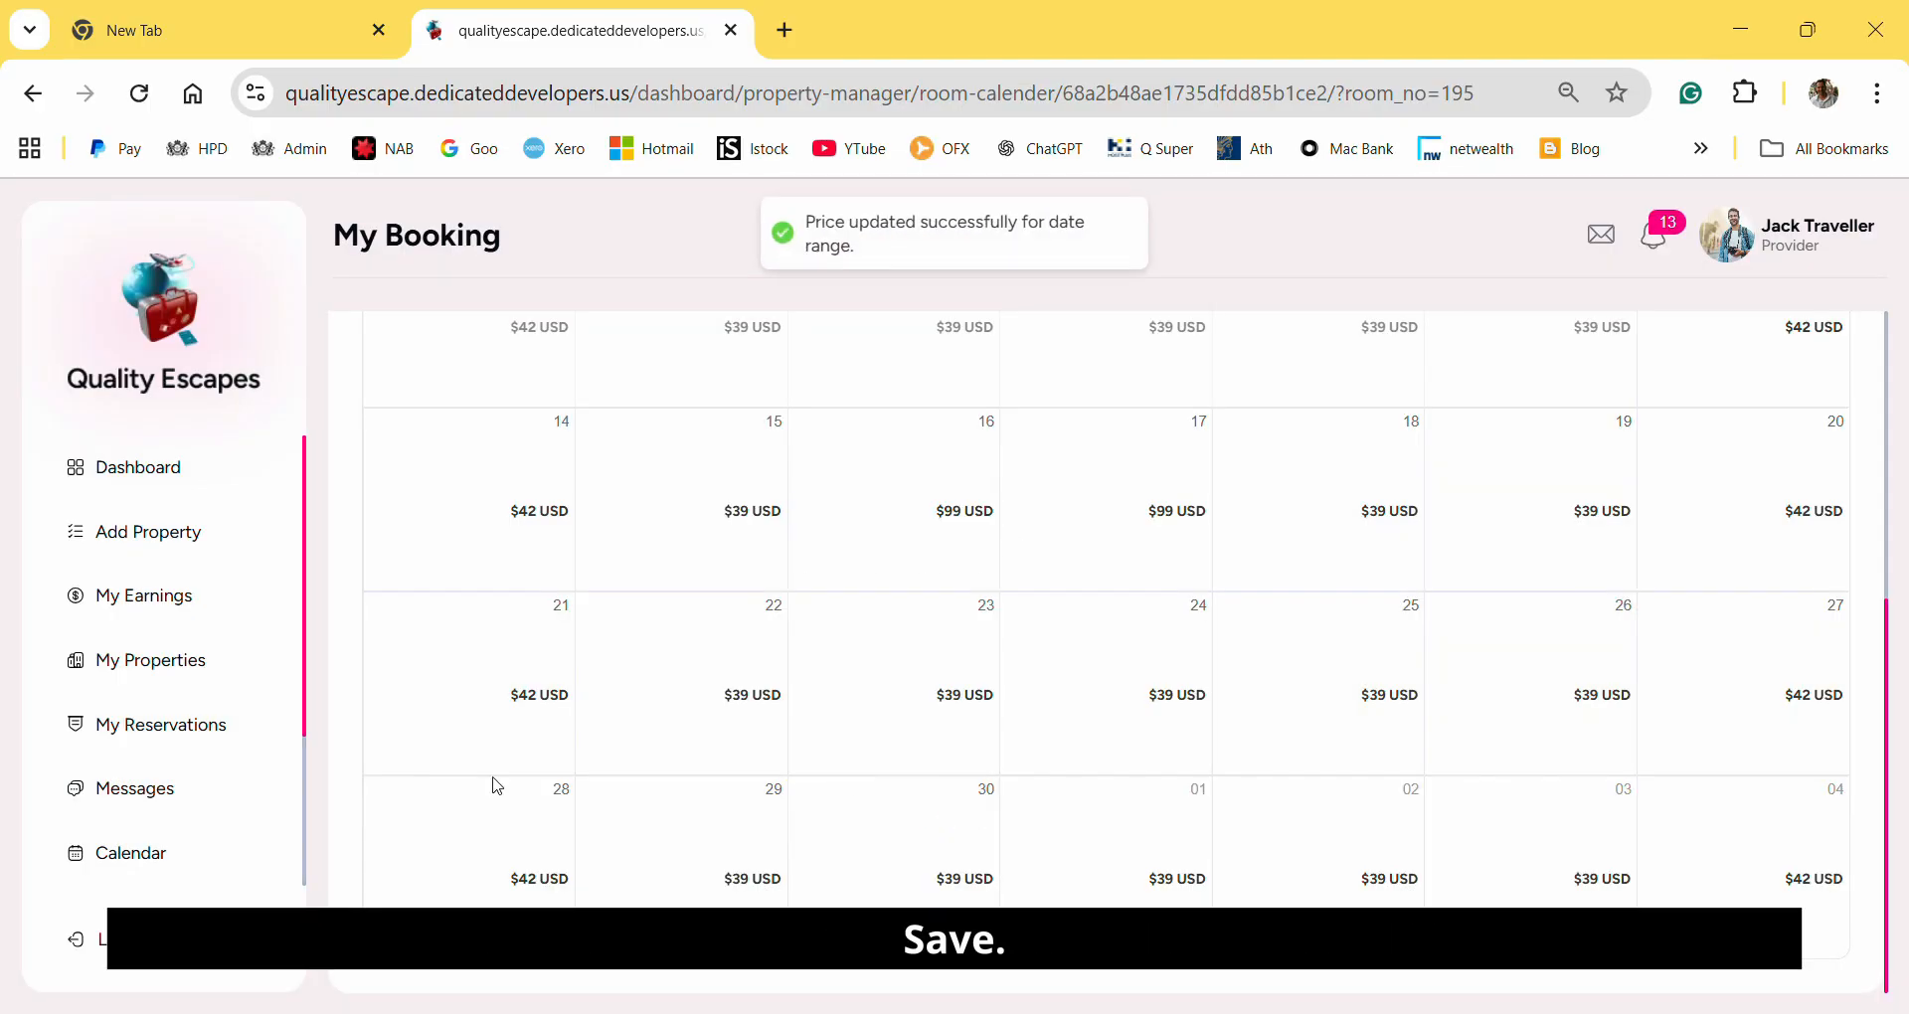
Return to the booking calendar, choose the Daylesford Dallas Hotel and check the 16 and 17 September prices of its studio rooms.
click(123, 863)
click(415, 390)
click(396, 511)
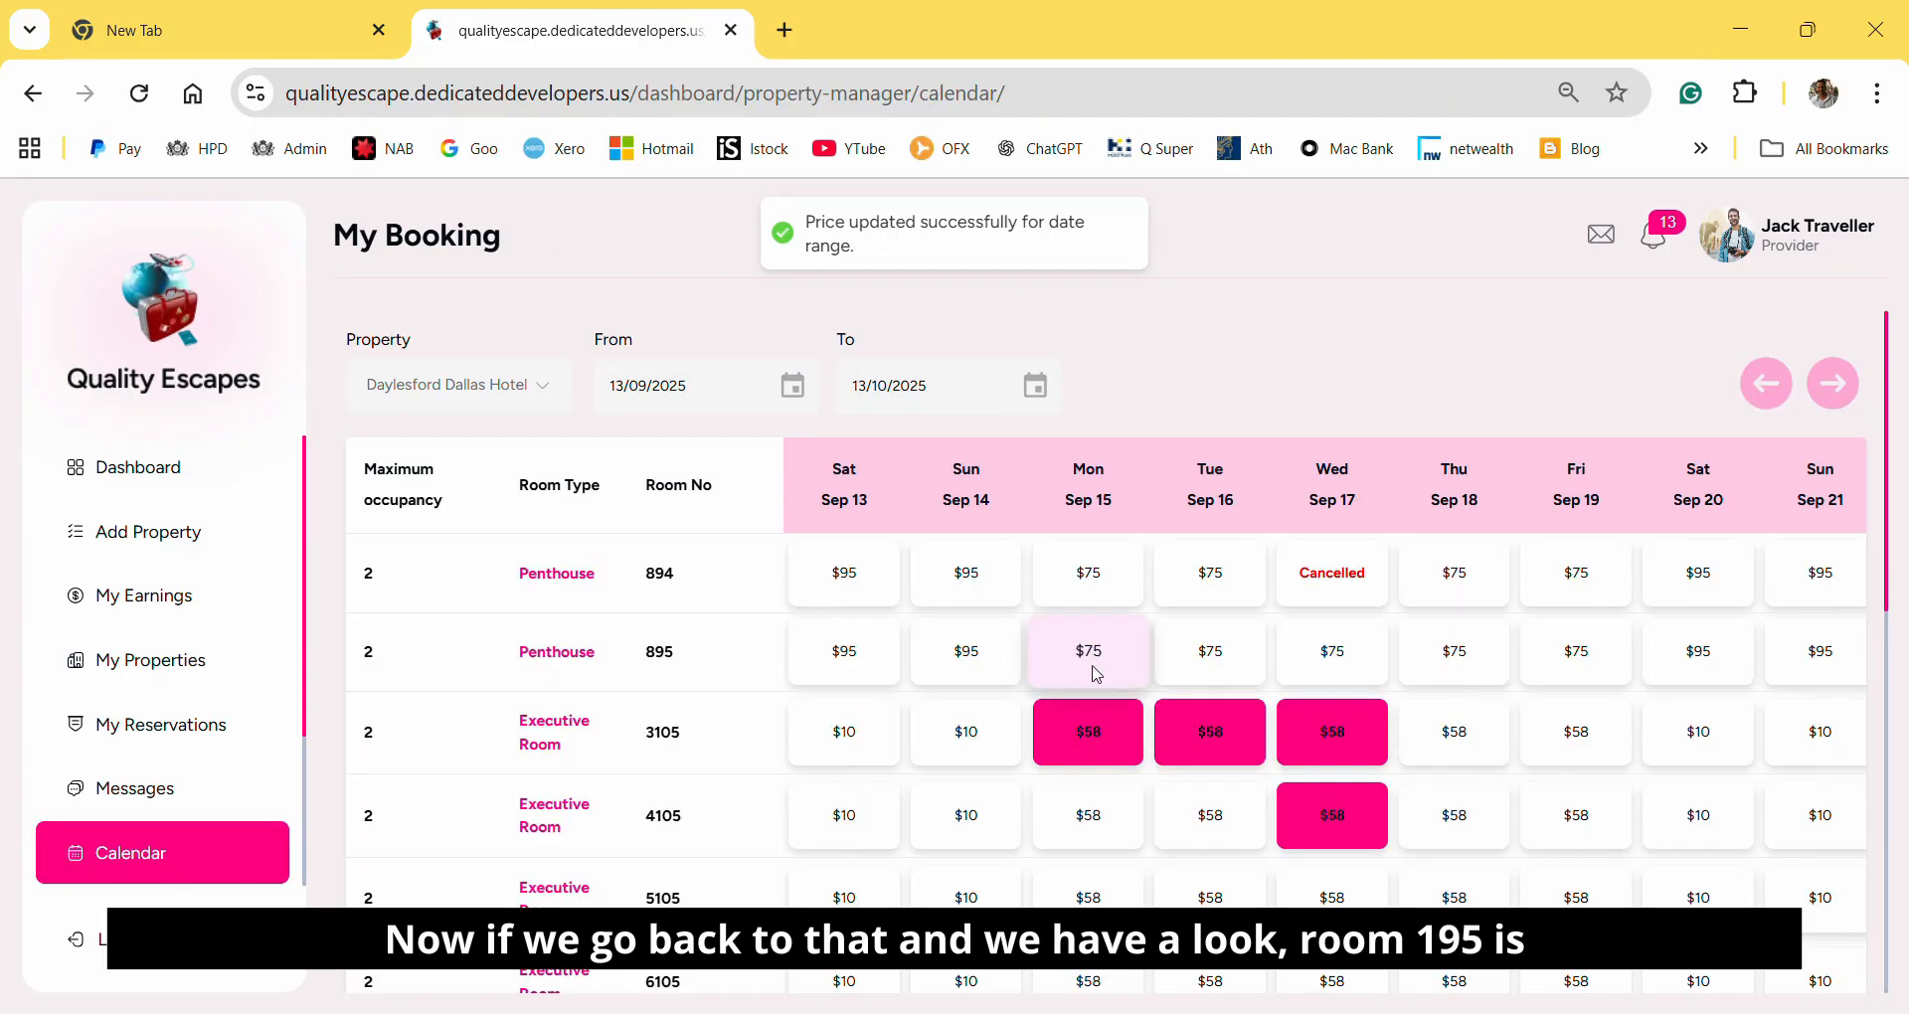
scroll(1098, 676, down, 8)
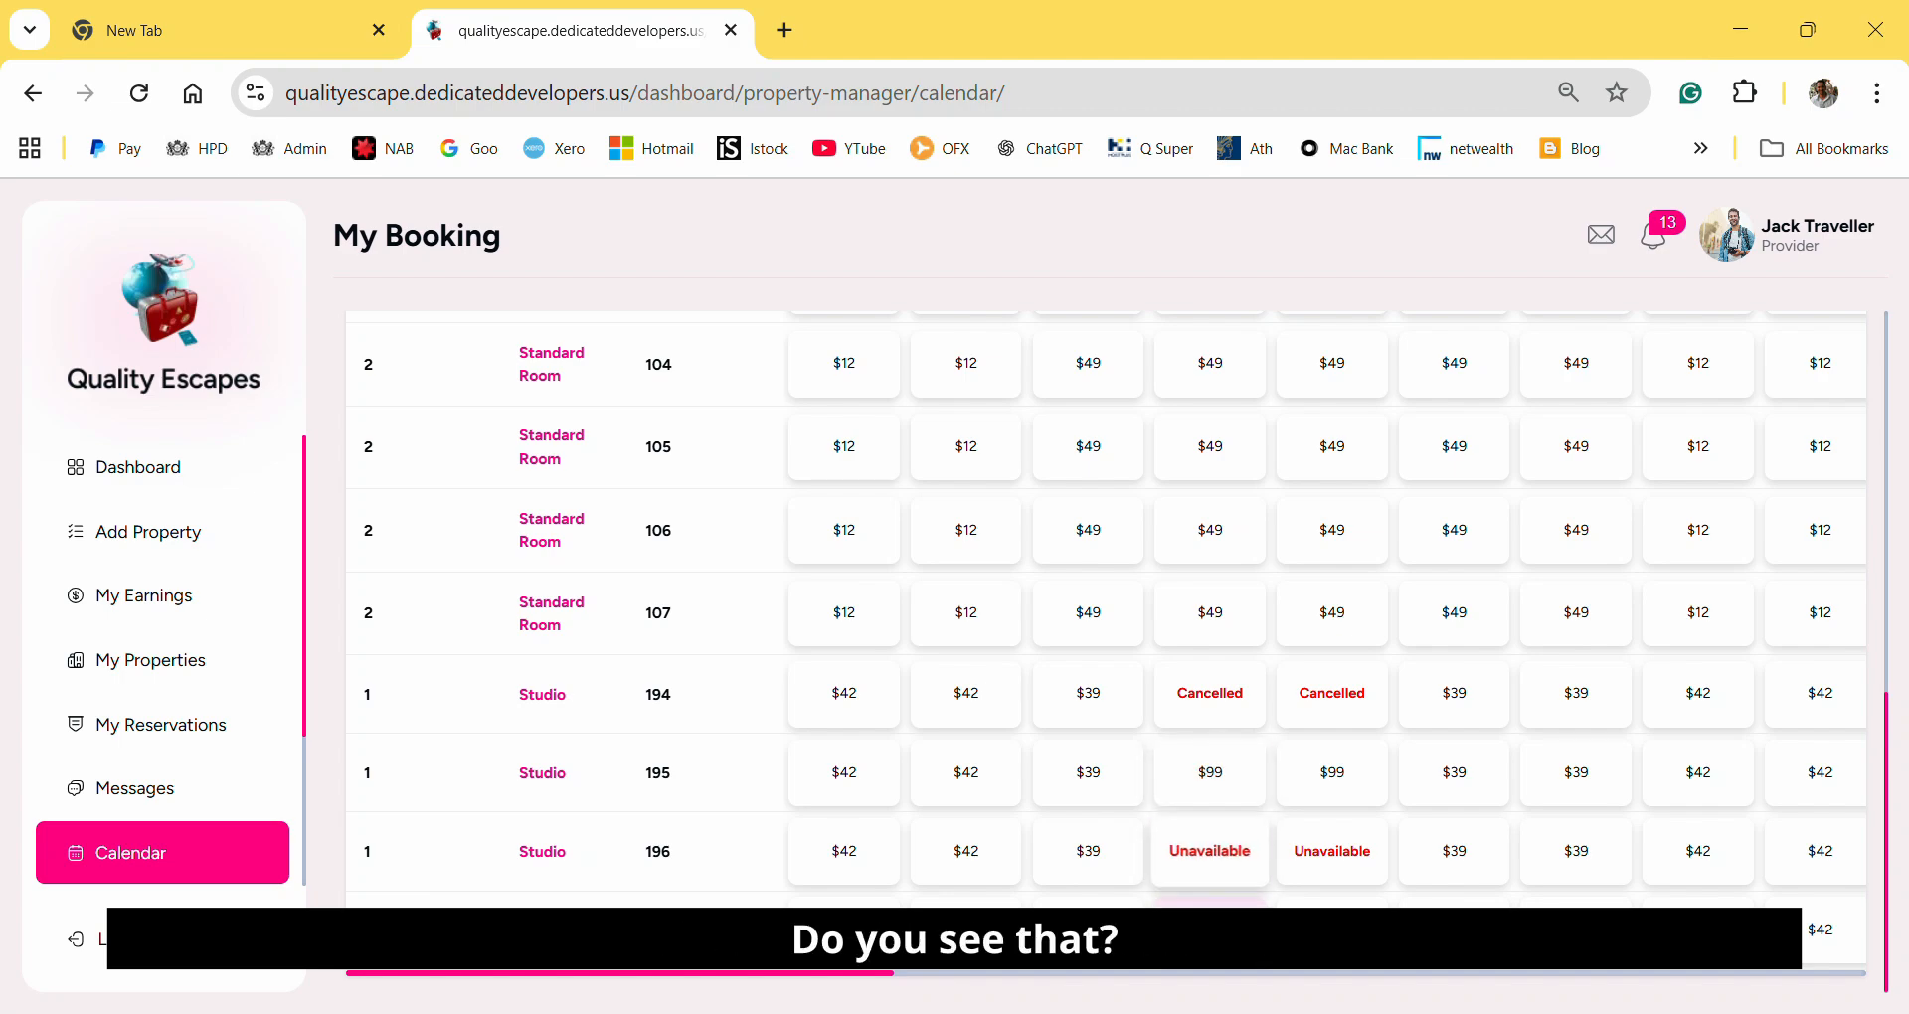
mouse_move(1231, 719)
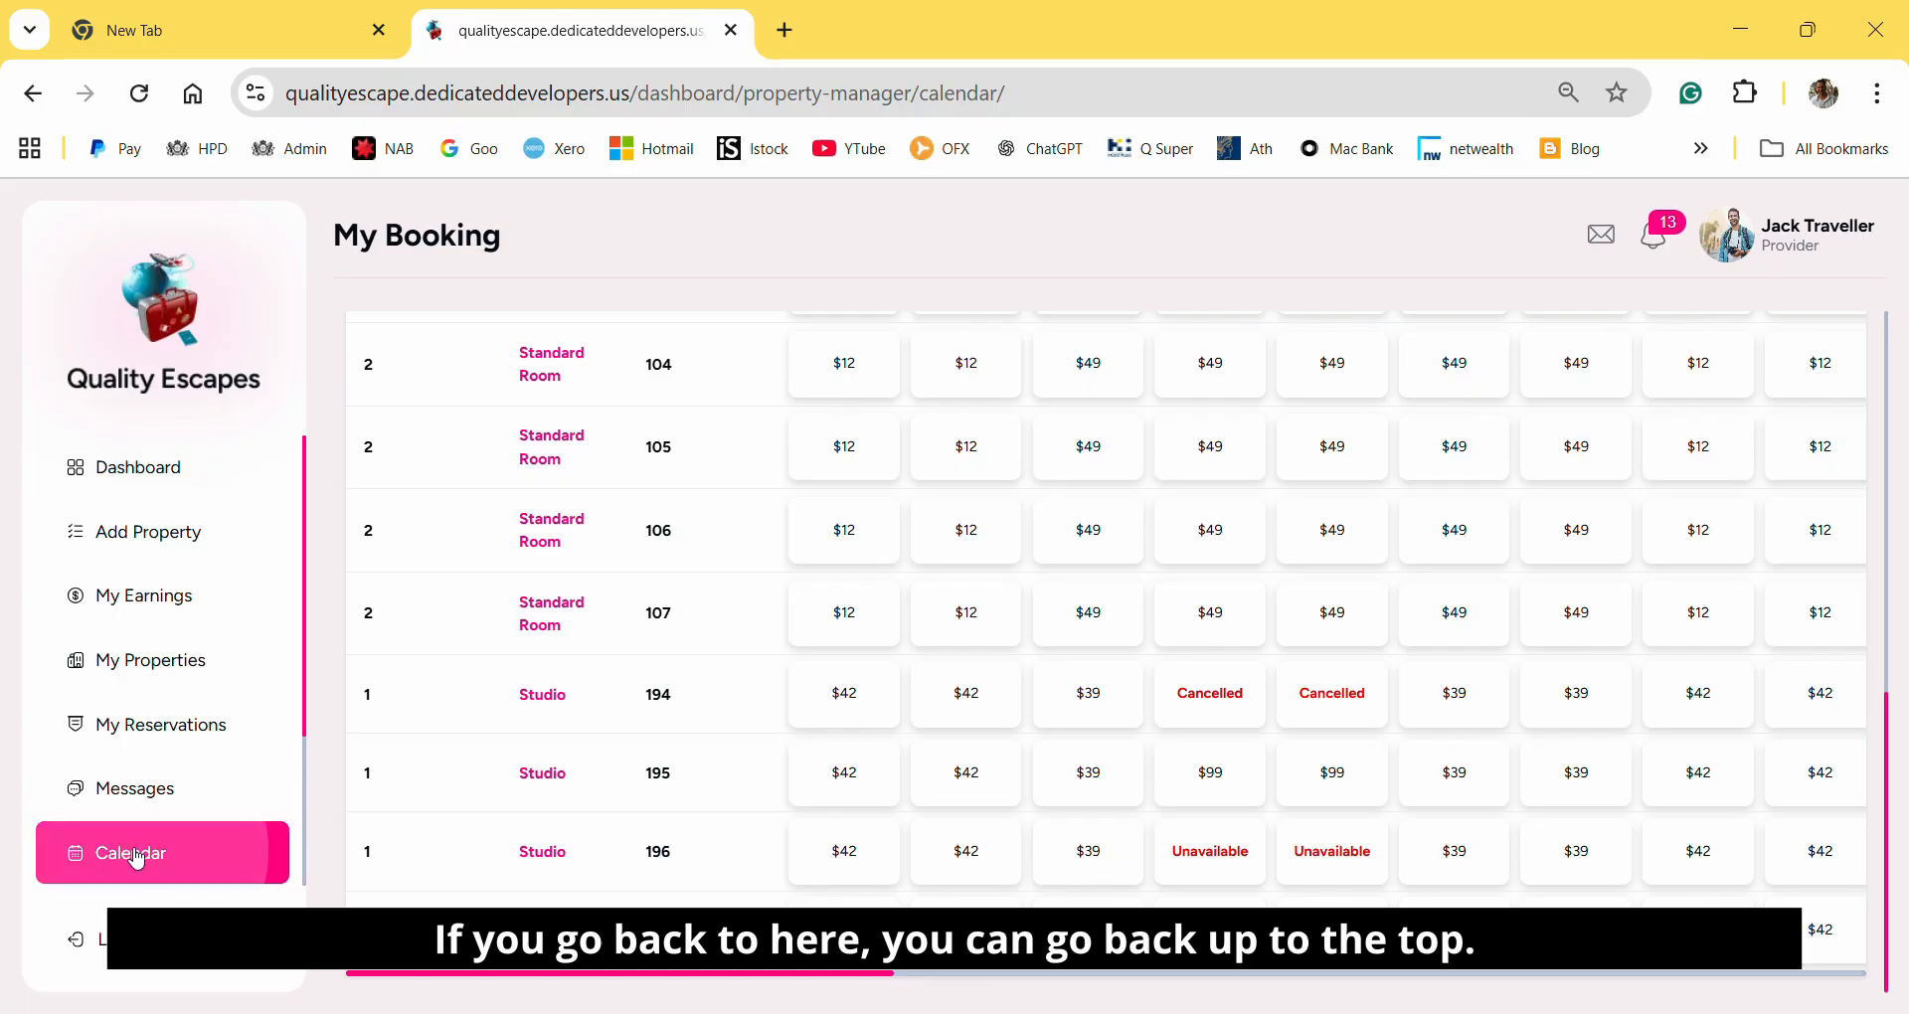
Switch the booking calendar to the Roberts Home property and open the monthly calendar of its Three-bedroom Property.
scroll(149, 845, down, 2)
scroll(159, 829, up, 2)
scroll(759, 448, up, 10)
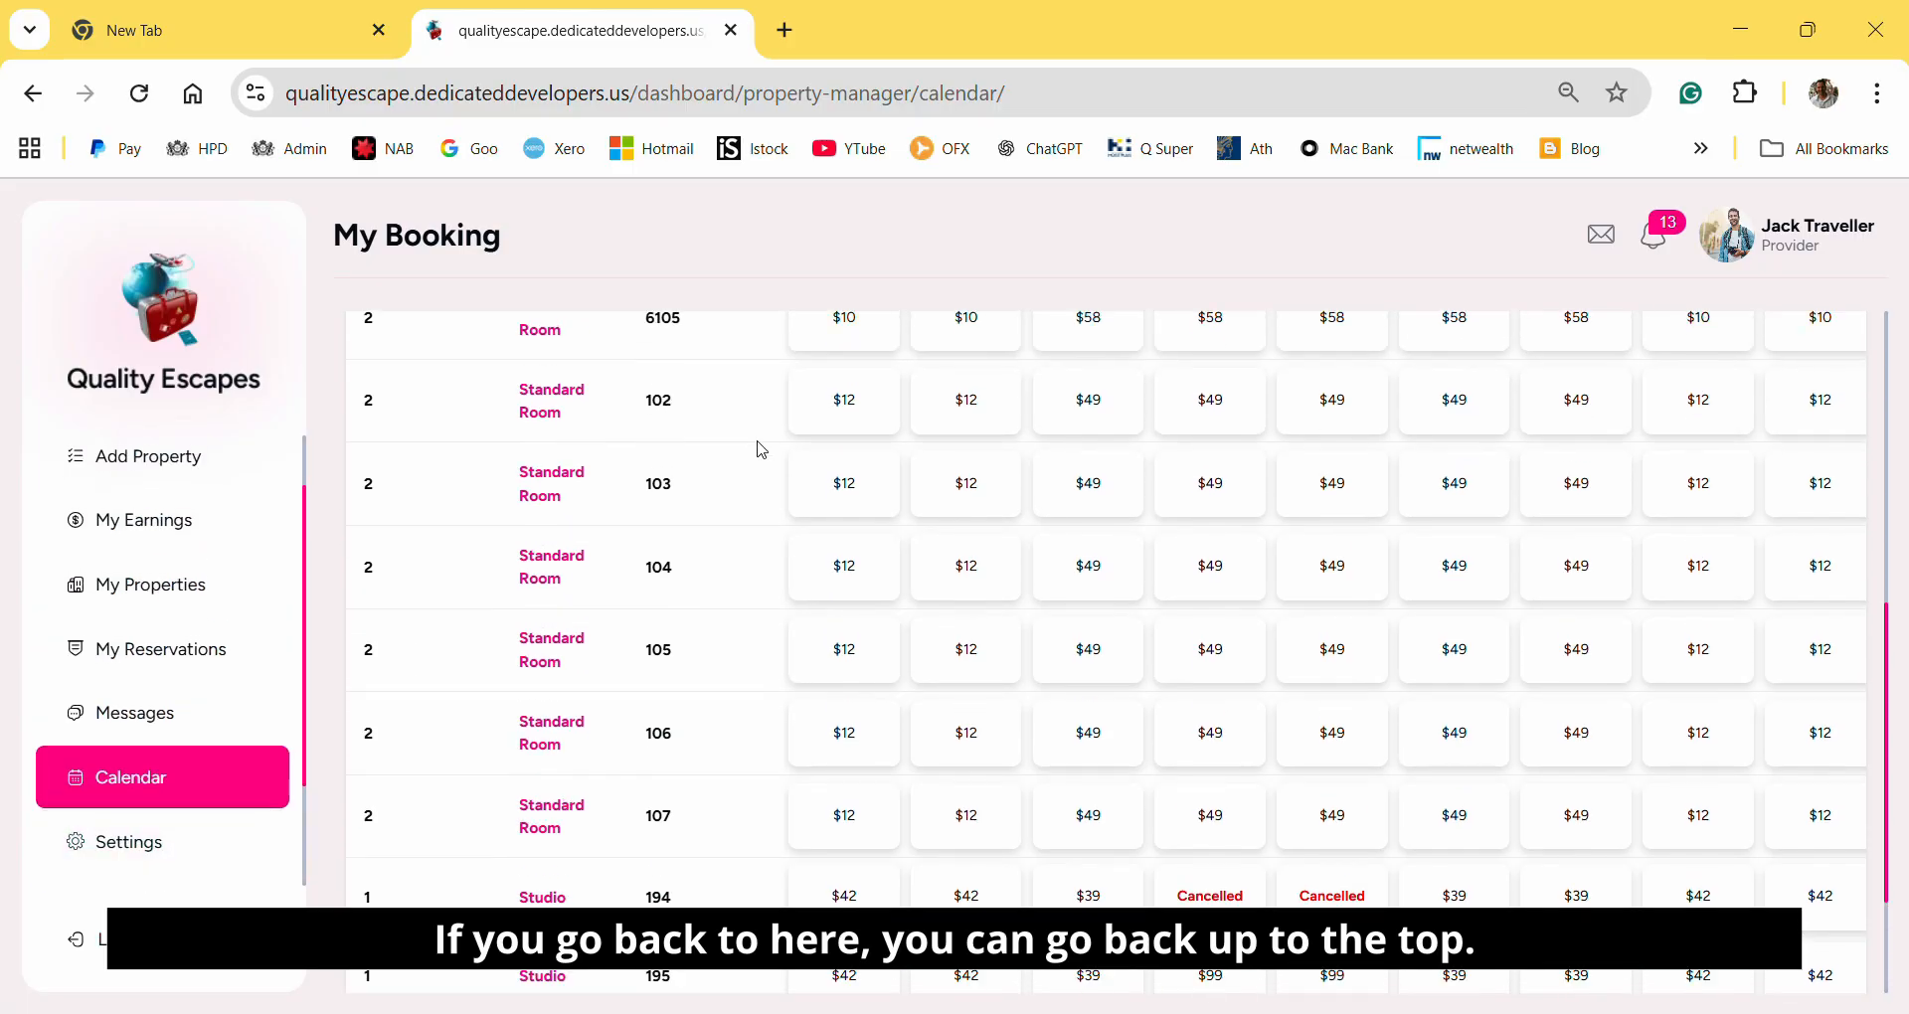
click(537, 387)
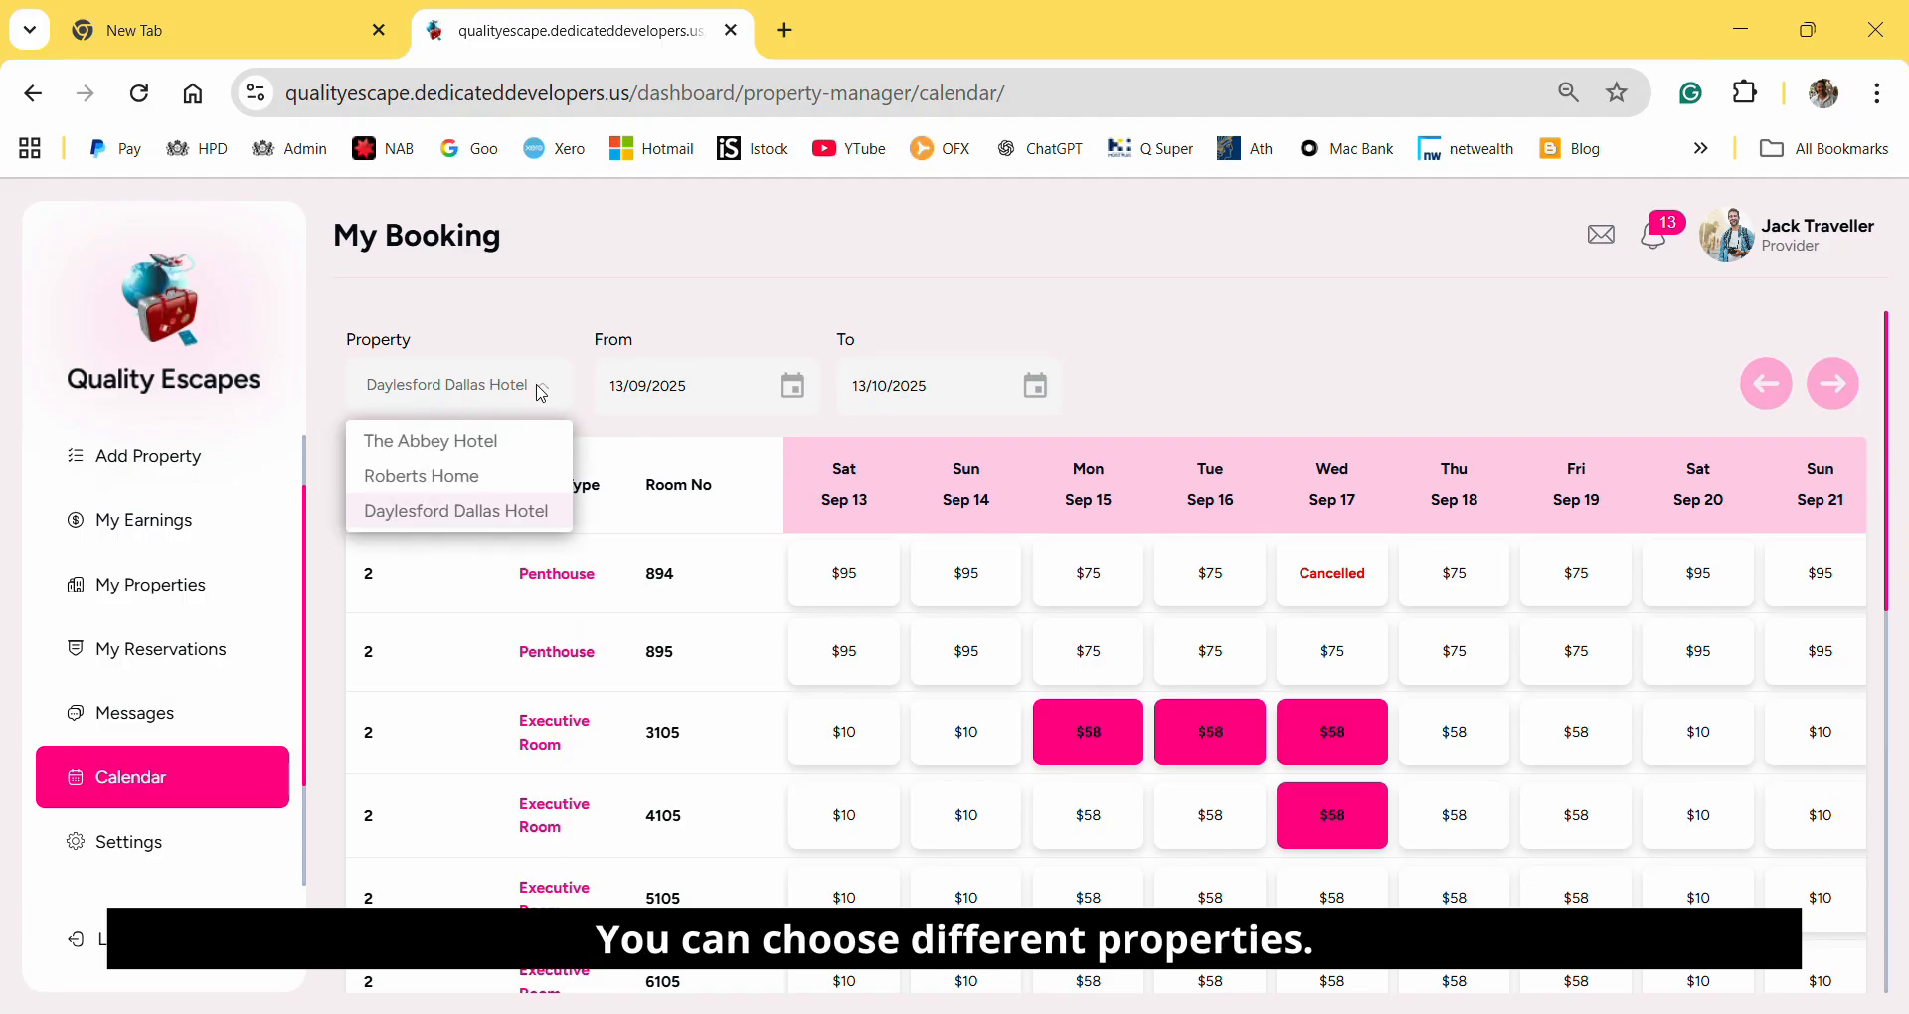
click(497, 487)
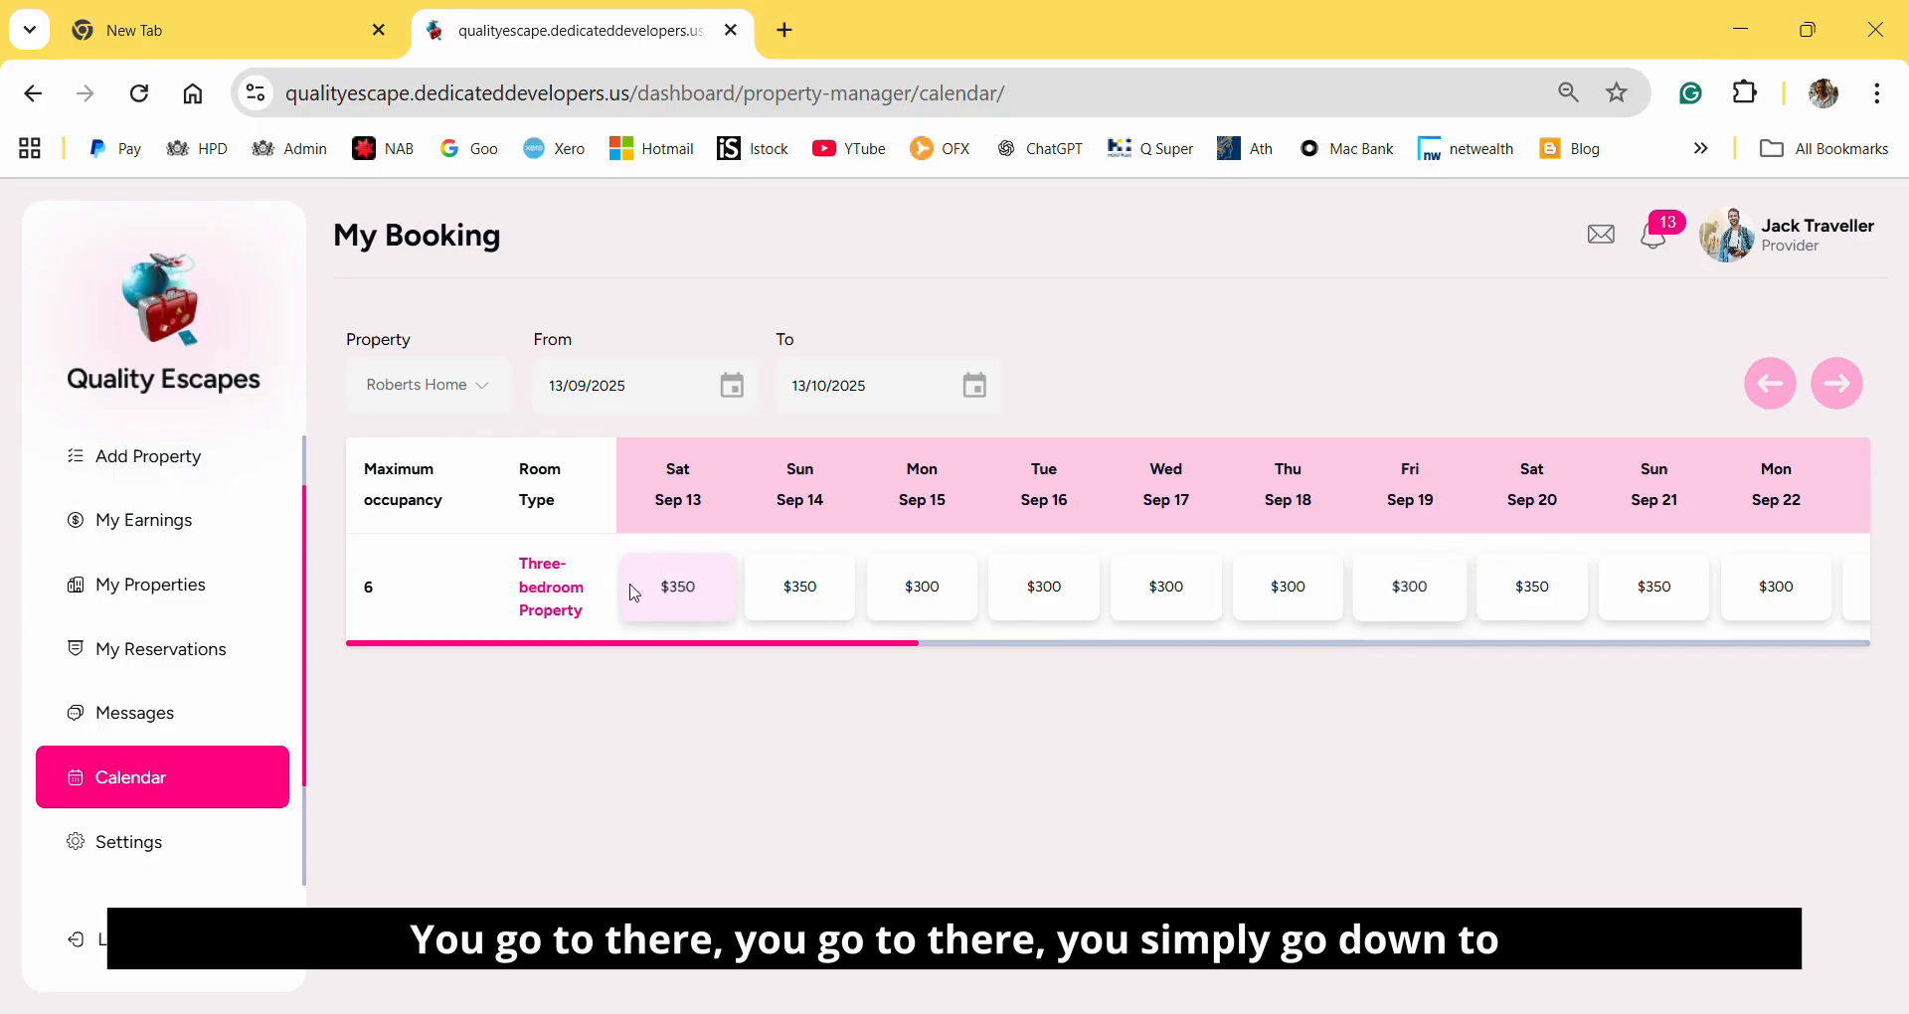
click(558, 593)
Block out 19/09/2025 for the Three-bedroom Property and save the change.
scroll(1400, 855, down, 5)
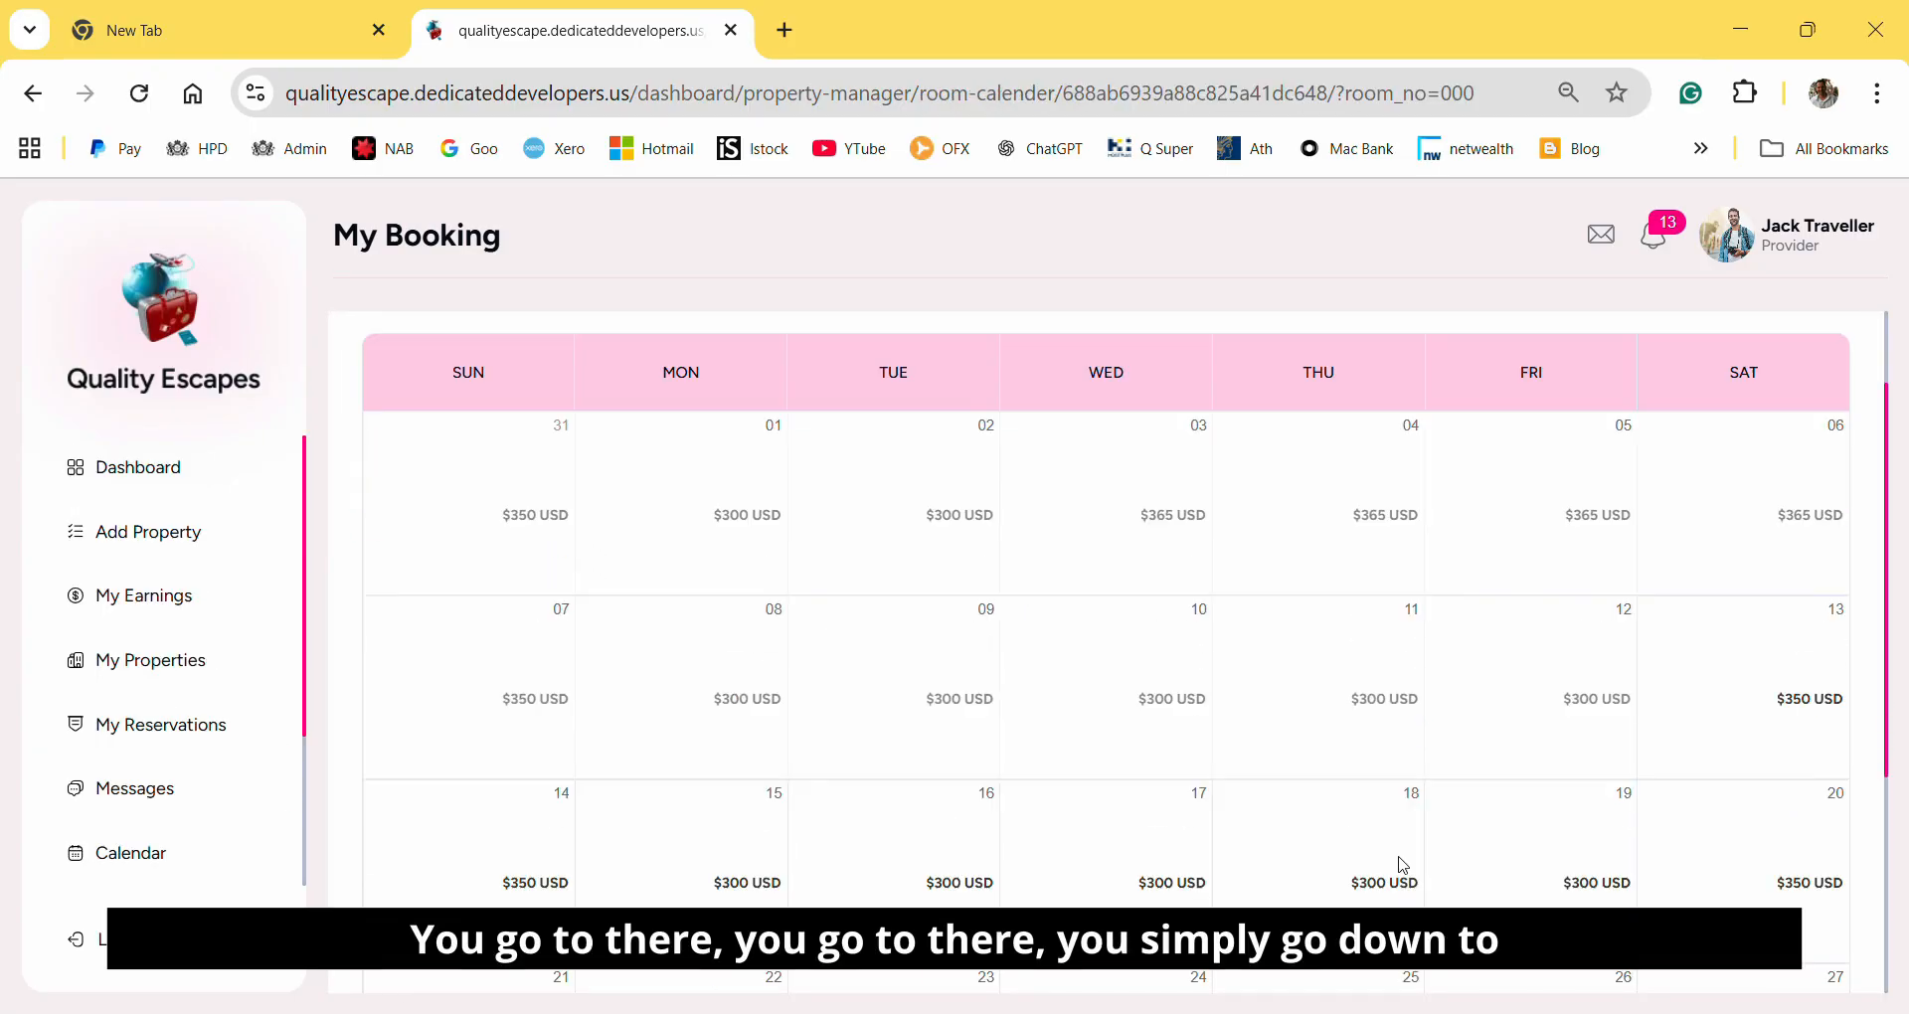
click(1547, 513)
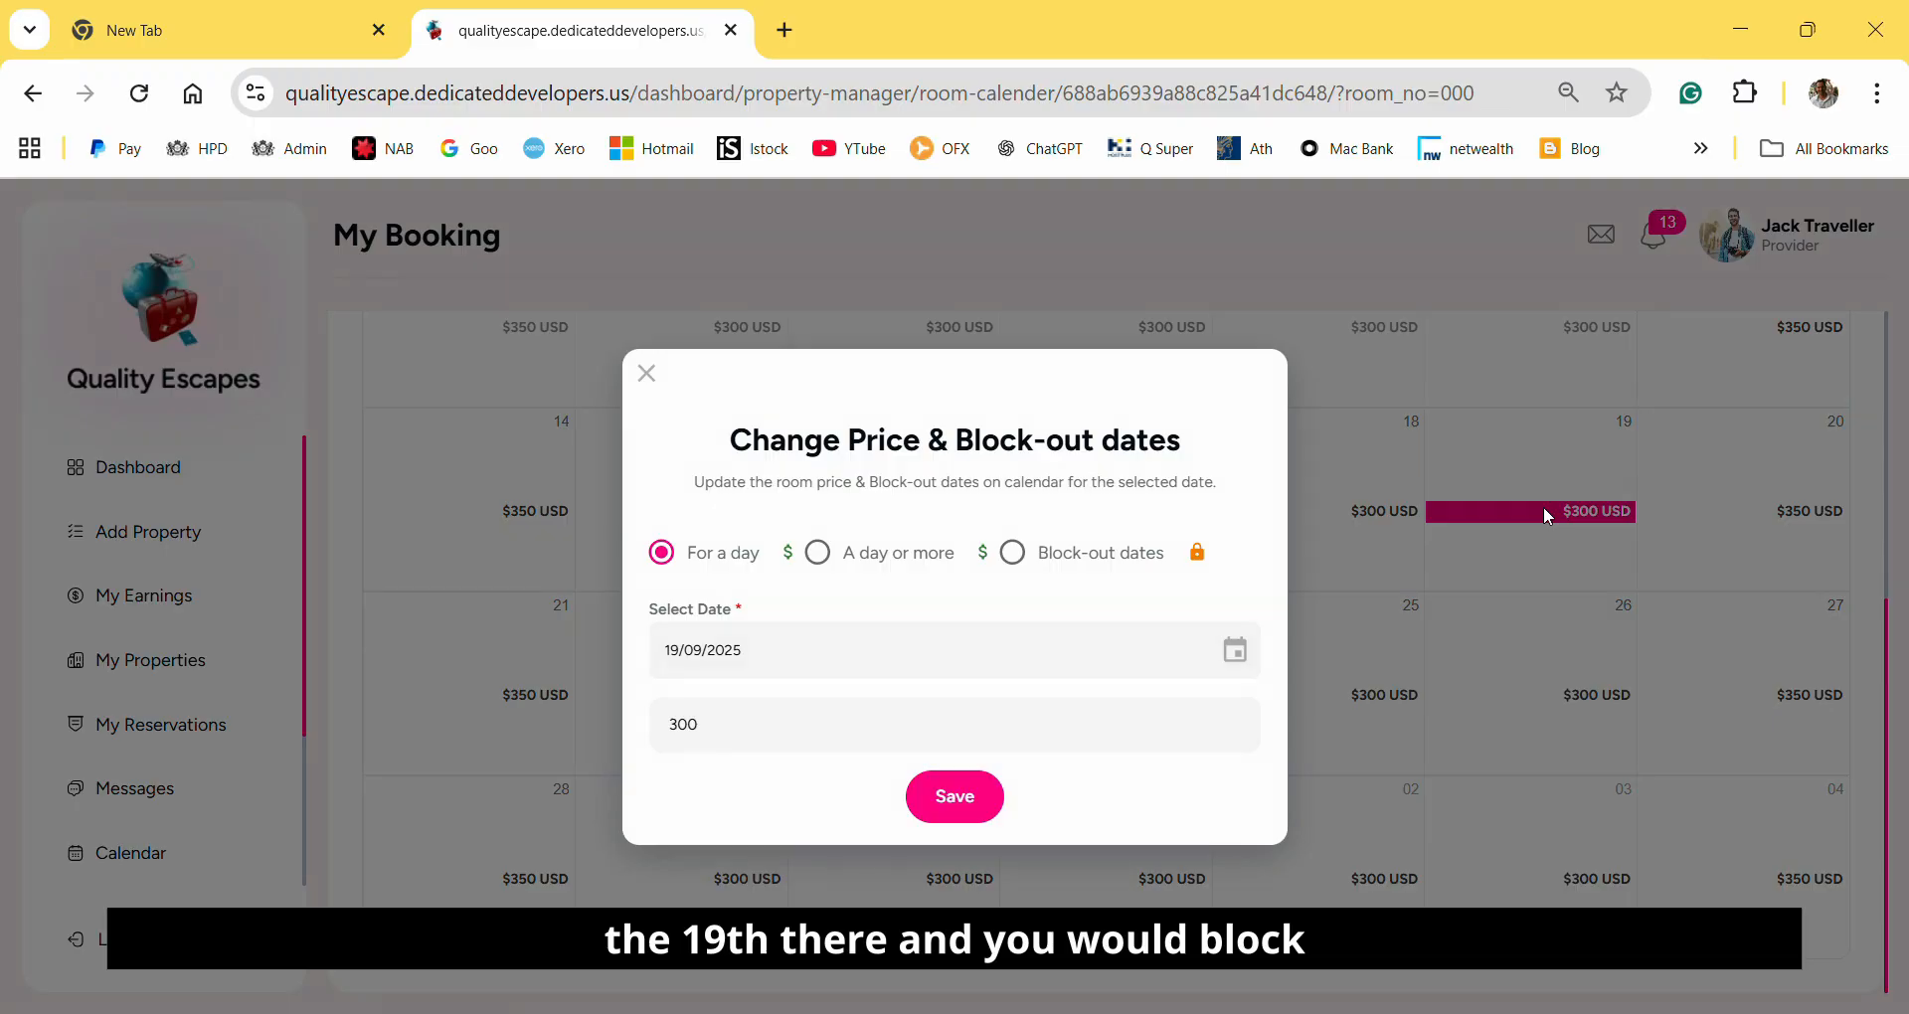
click(1010, 556)
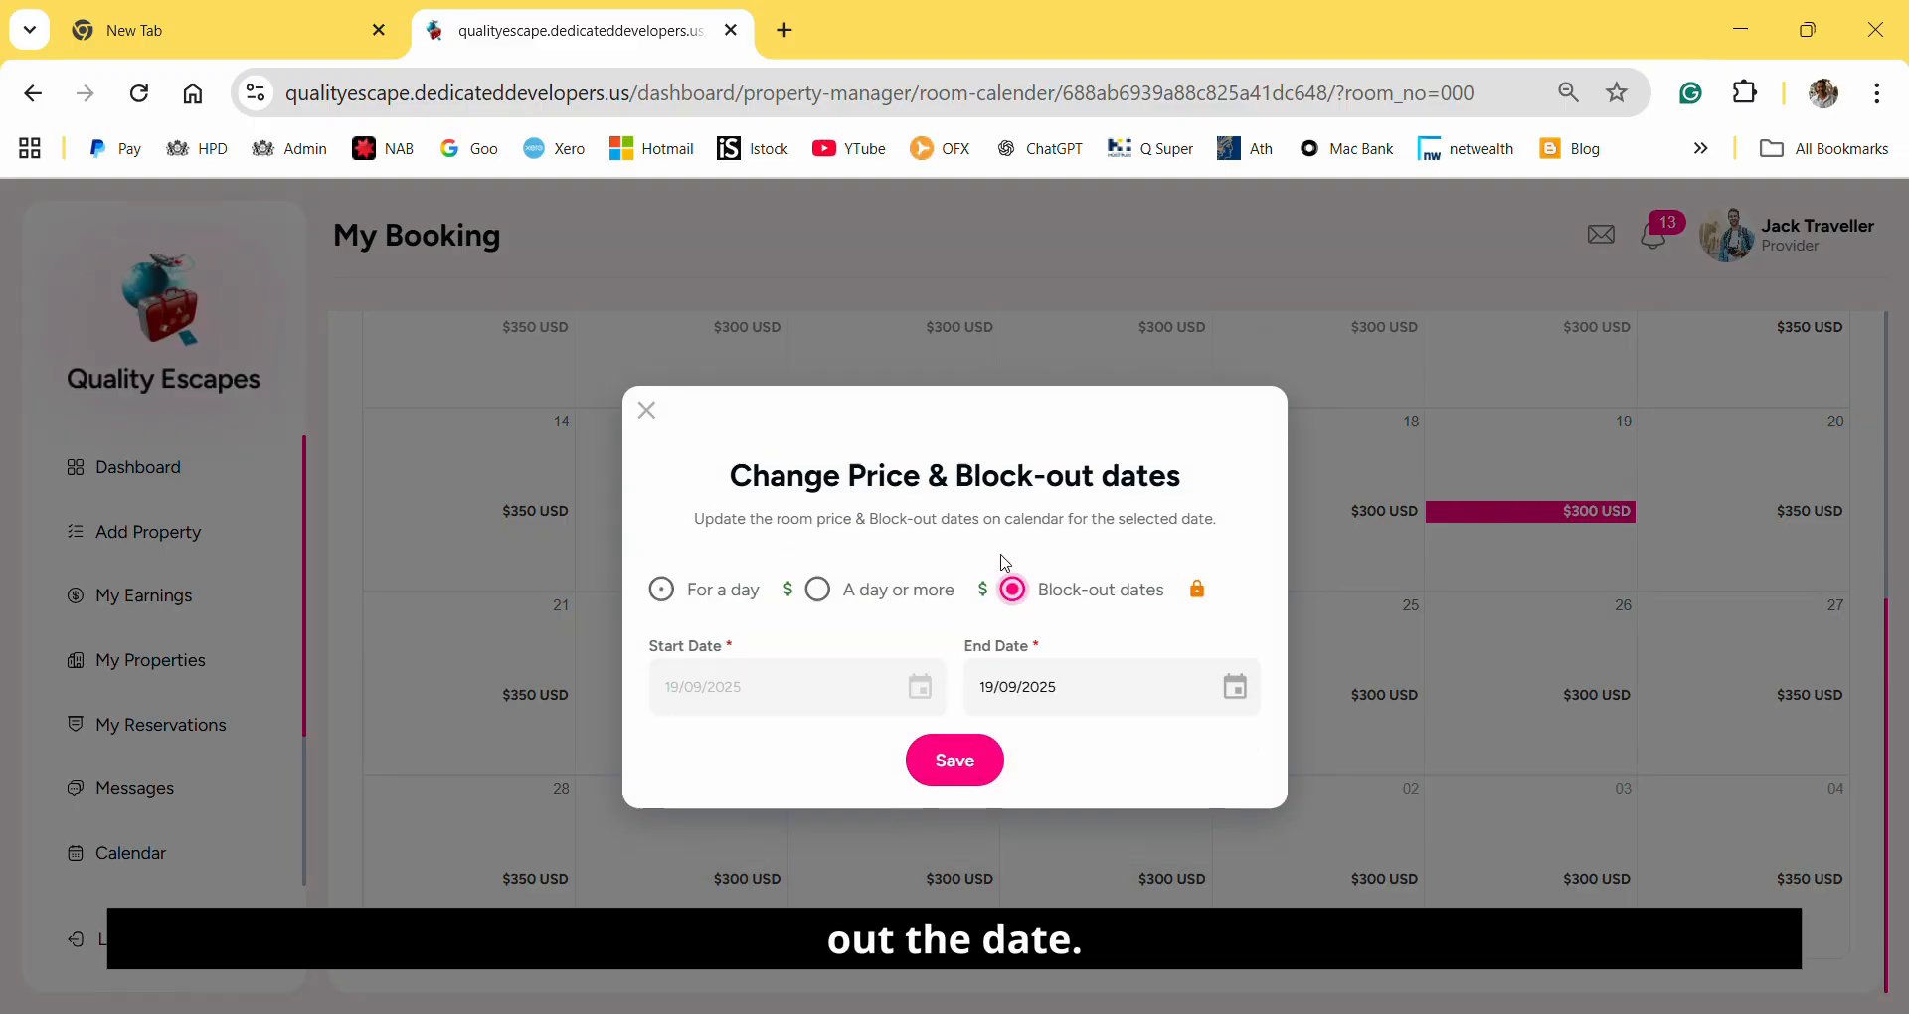
click(947, 774)
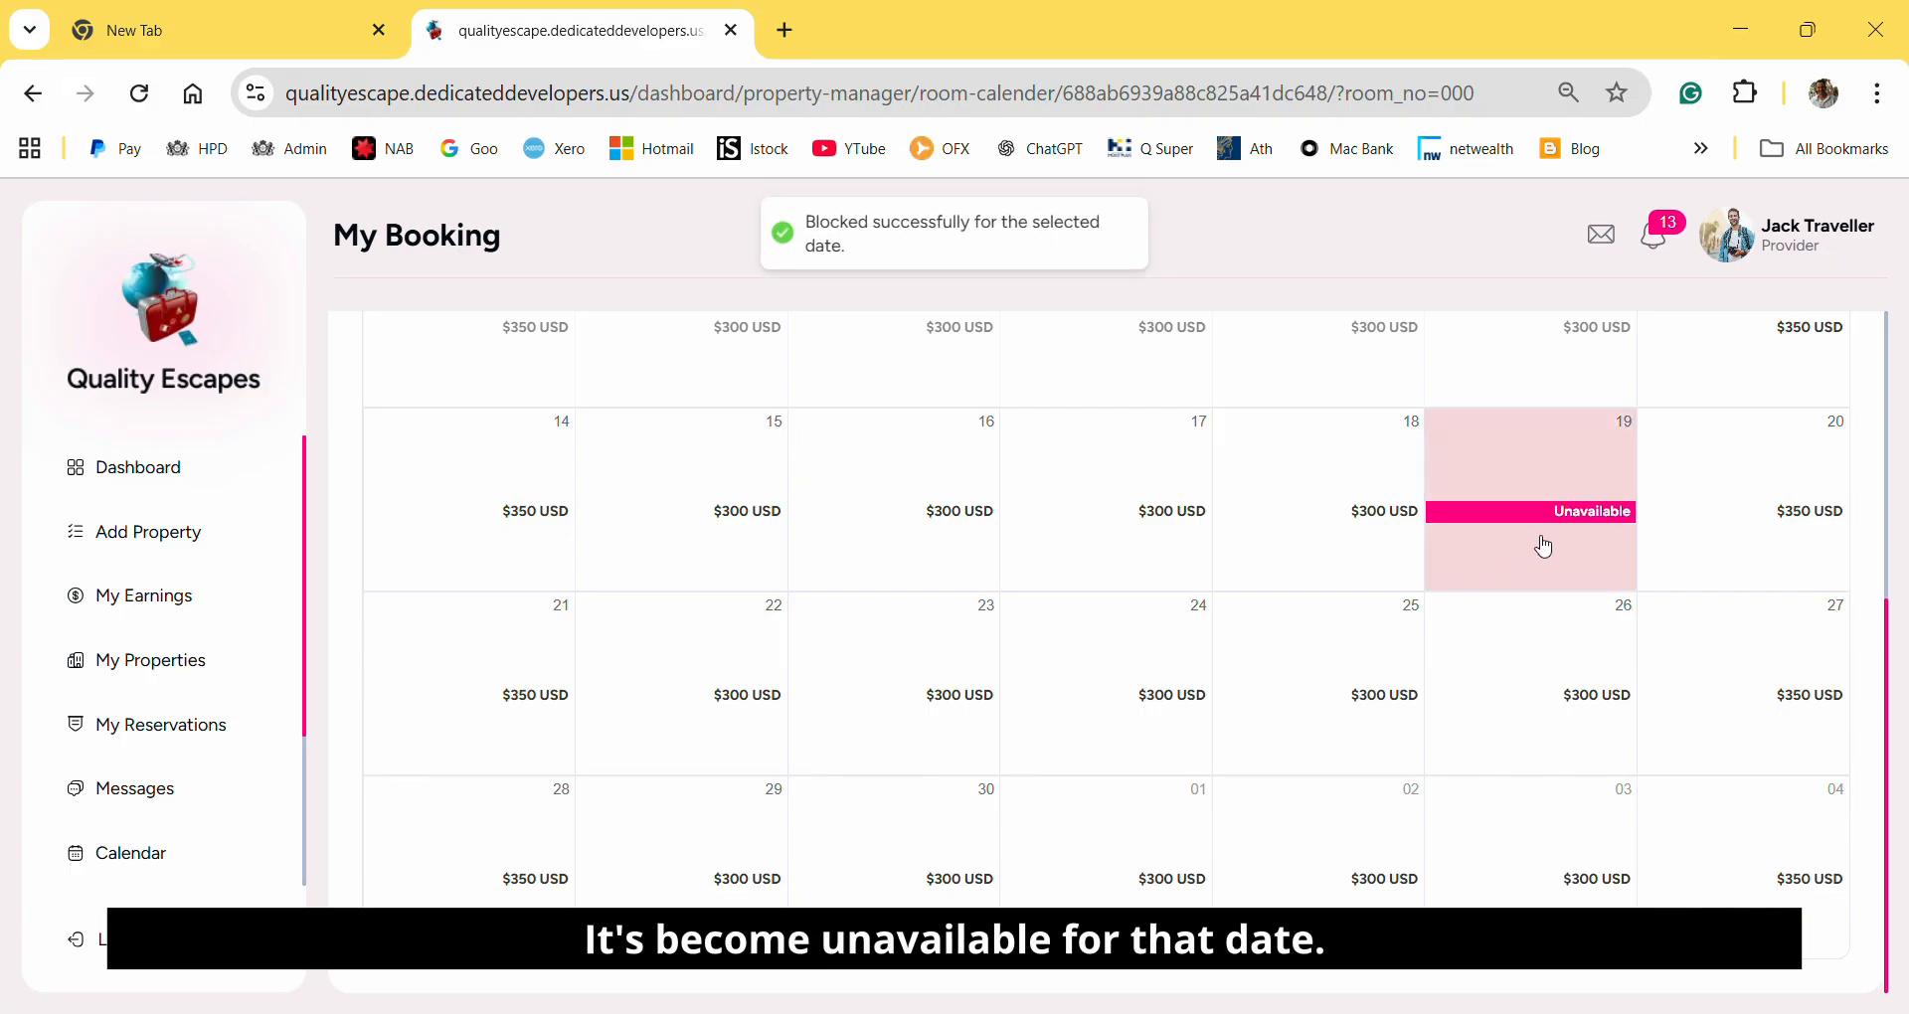
Return to the booking calendar and choose Roberts Home to check its 19 September entry.
scroll(1543, 547, up, 3)
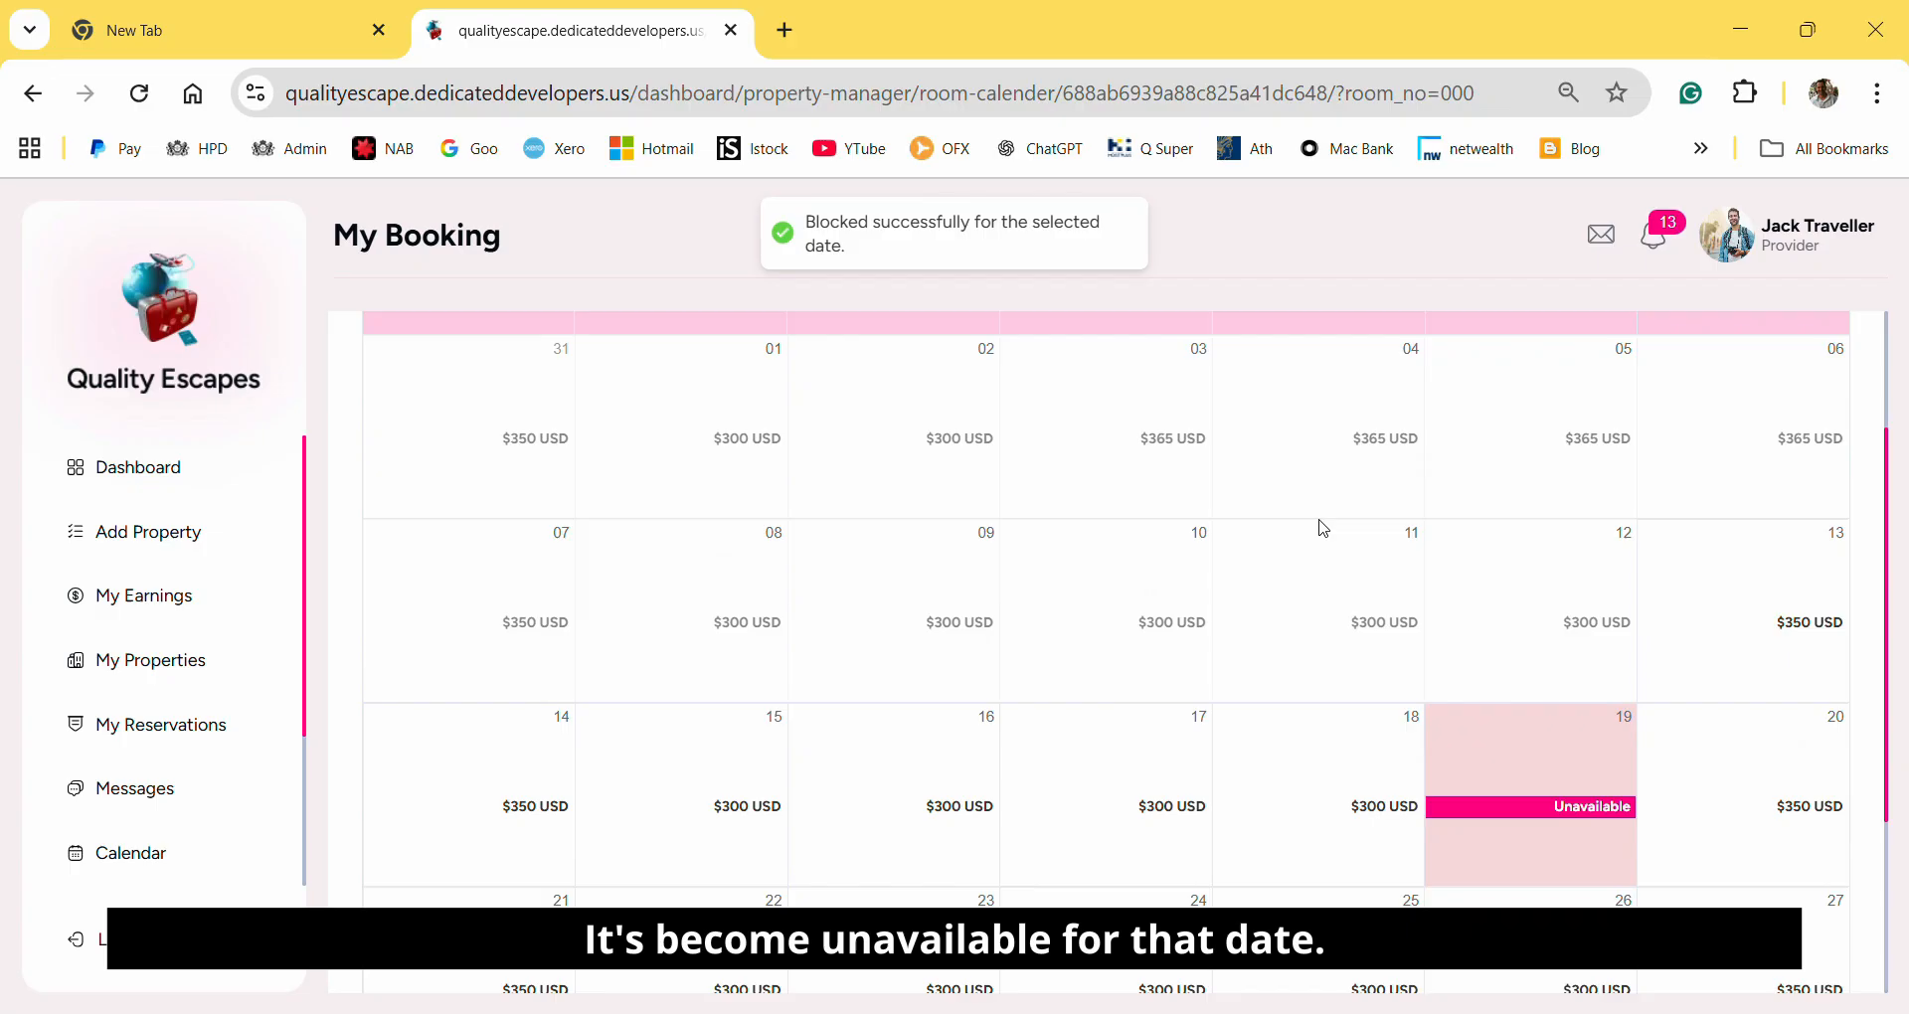
click(70, 860)
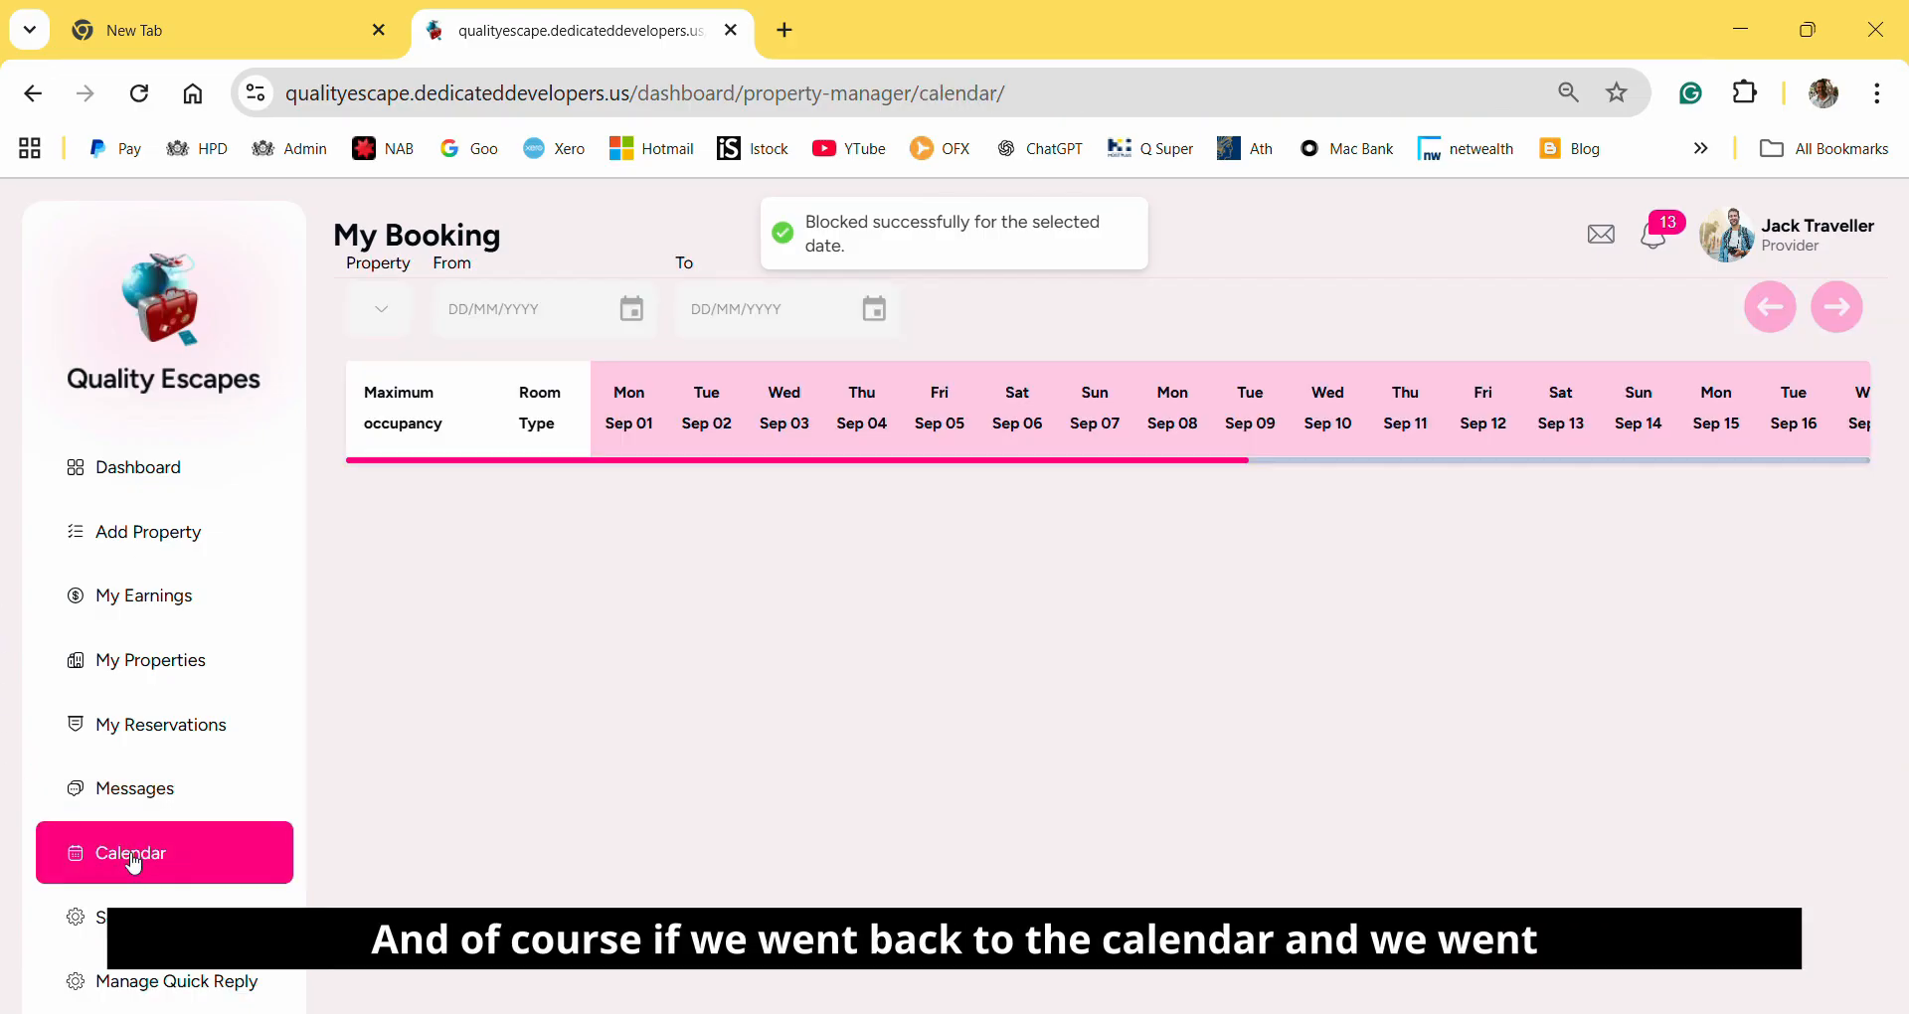
click(495, 395)
click(452, 476)
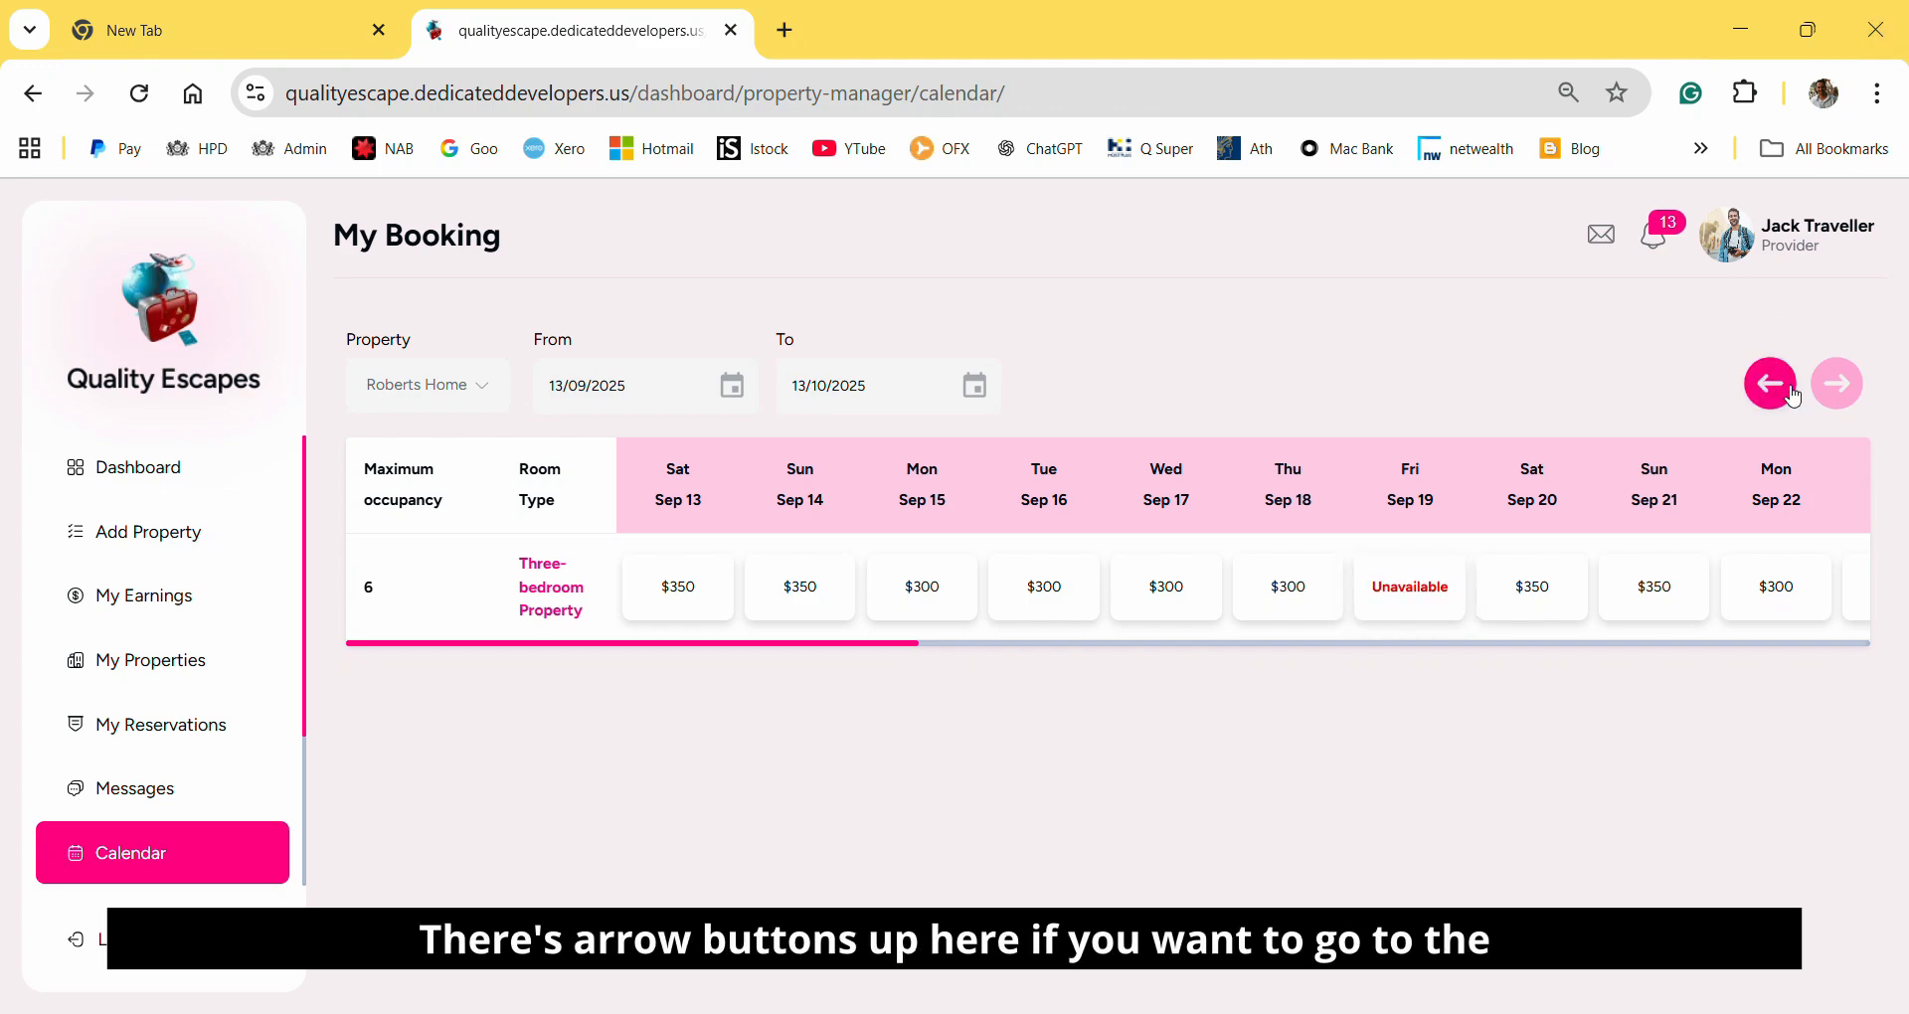
Browse the Roberts Home booking calendar across its October 2025 dates.
click(1837, 386)
click(1838, 385)
click(1838, 386)
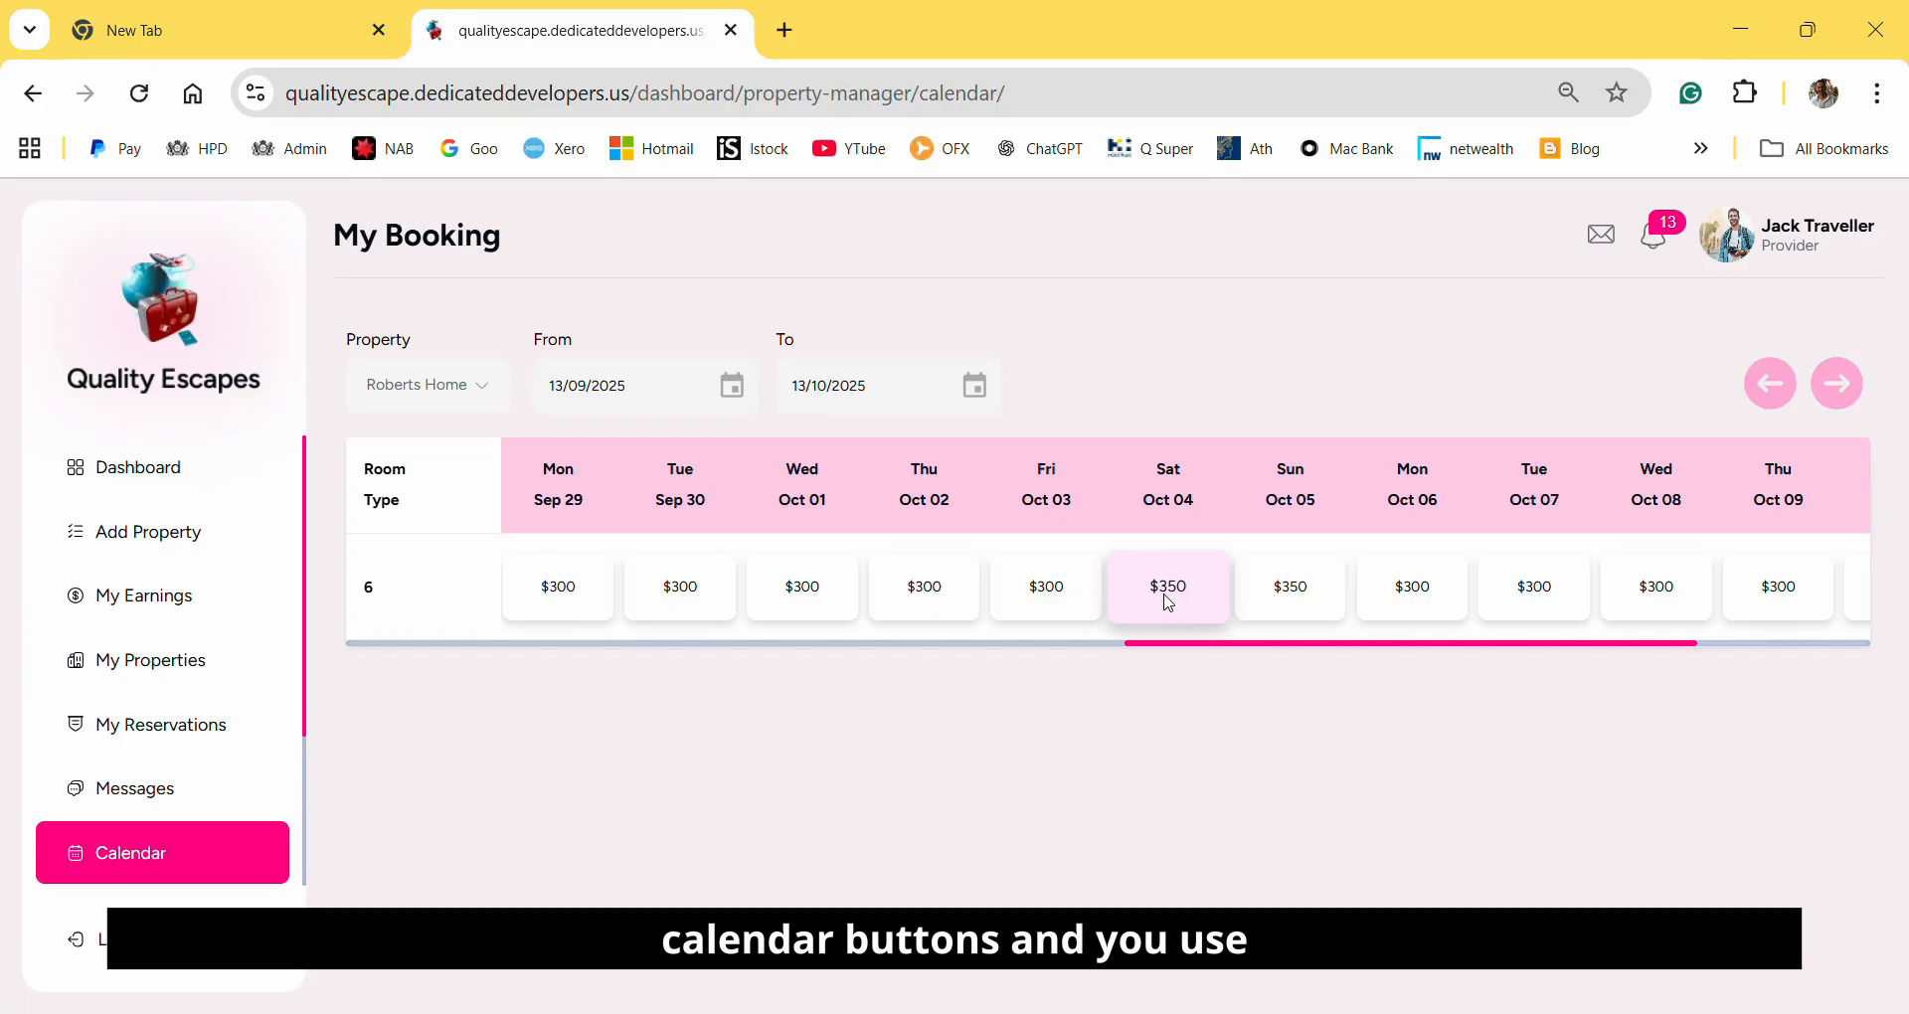
key(Right)
key(Right)
key(Right)
key(Right)
key(Right)
key(Right)
key(Right)
key(Right)
key(Right)
key(Right)
key(Right)
key(Right)
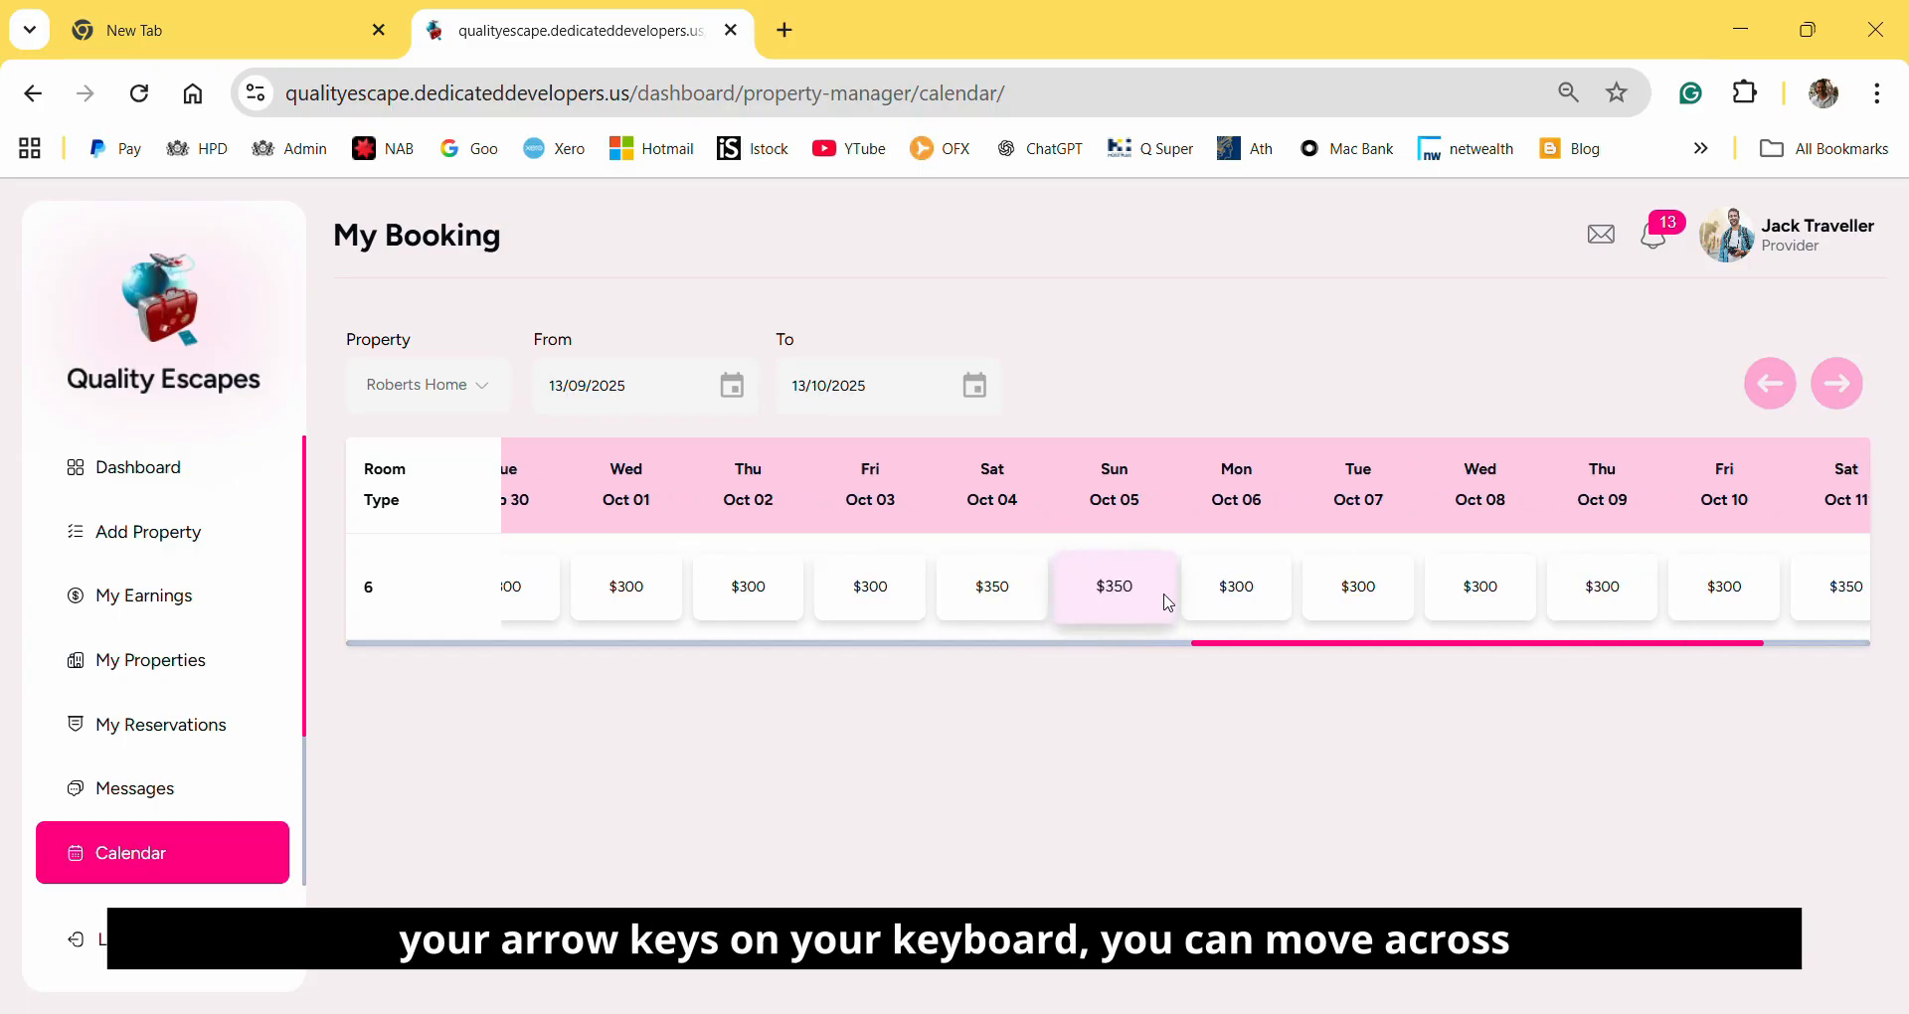
key(Left)
key(Left)
key(Left)
key(Left)
key(Left)
key(Left)
key(Left)
key(Left)
key(Left)
key(Left)
key(Left)
key(Left)
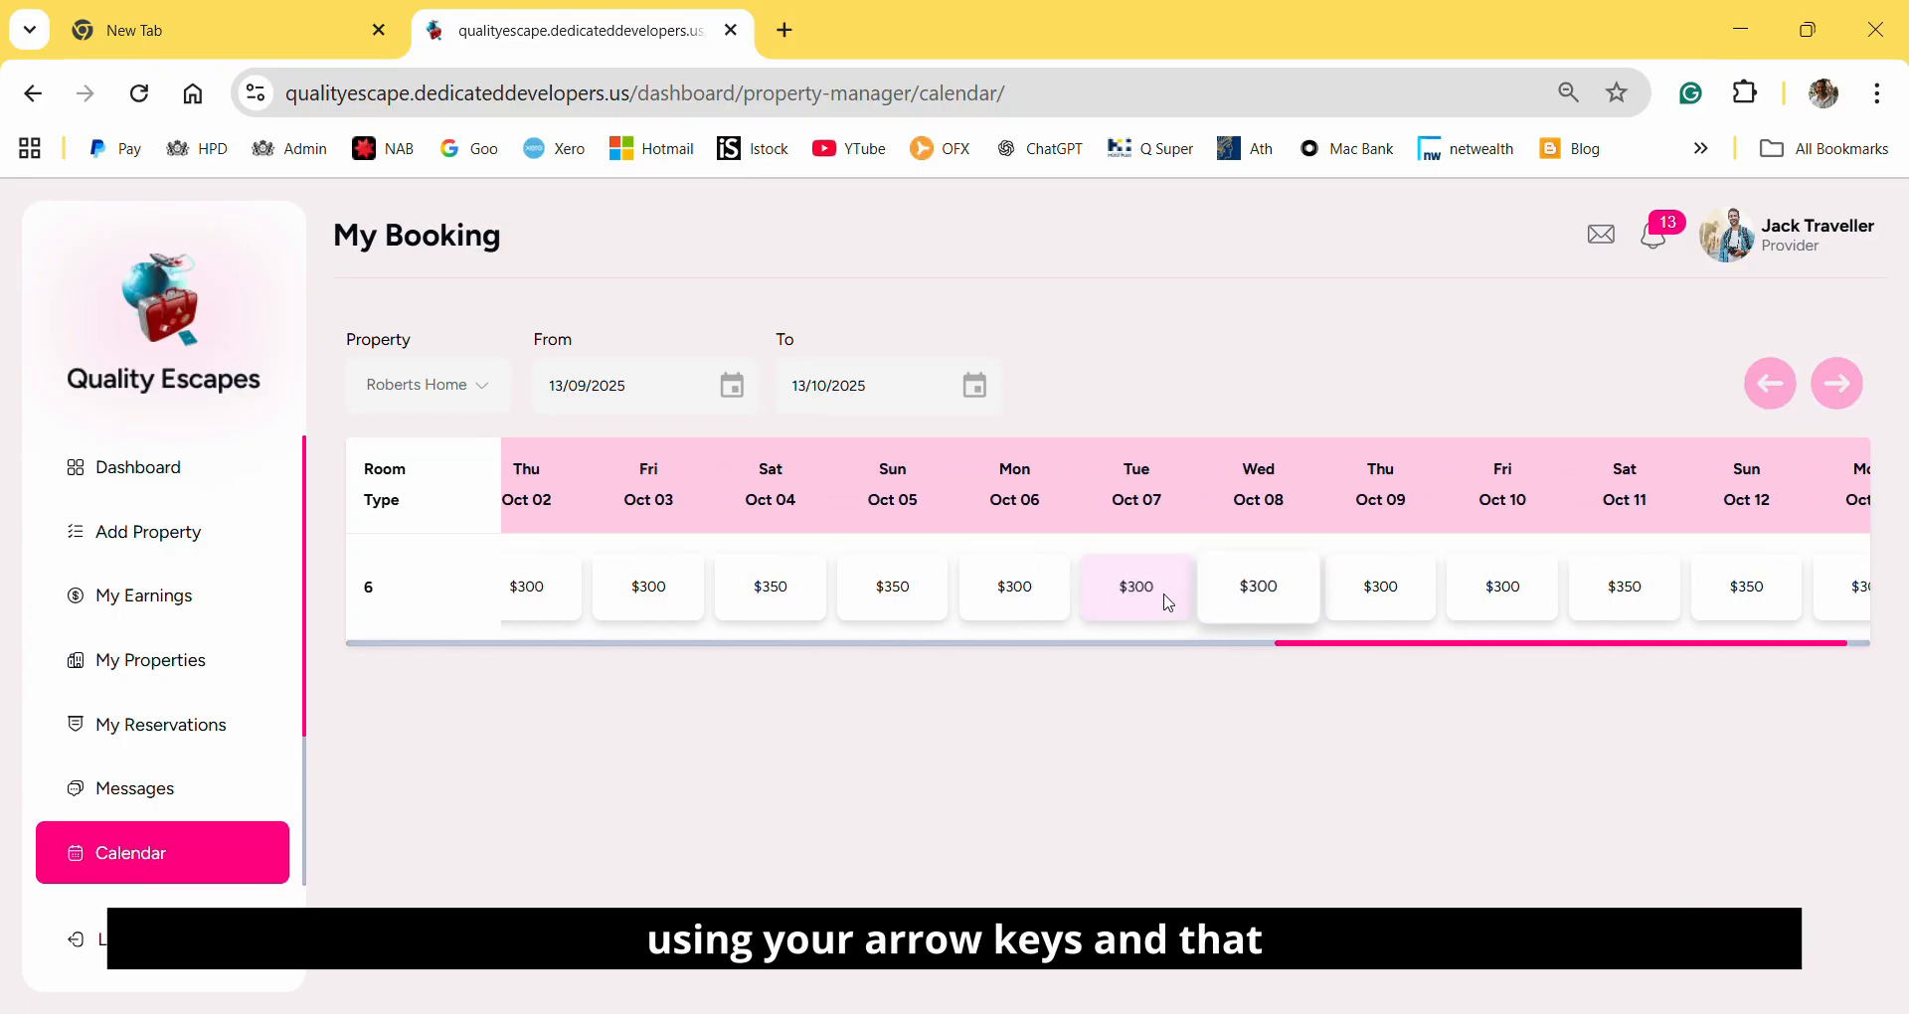